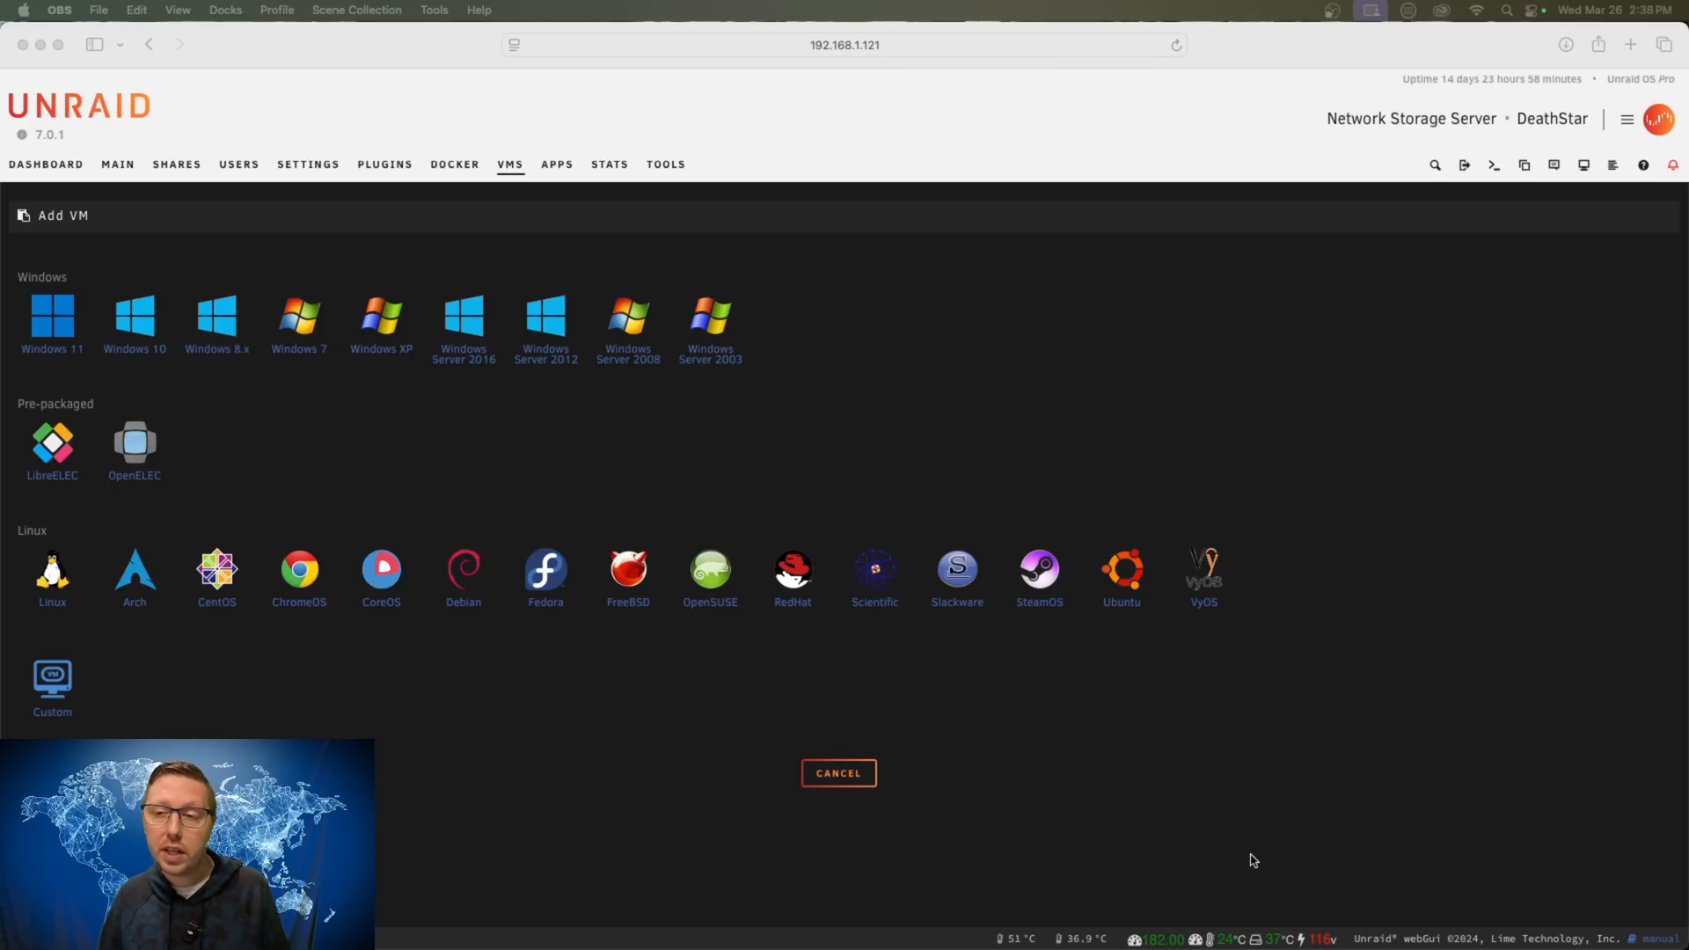
- Bring the web browser window to the front
click(1630, 51)
- Load google.com in a new browser tab
click(1630, 45)
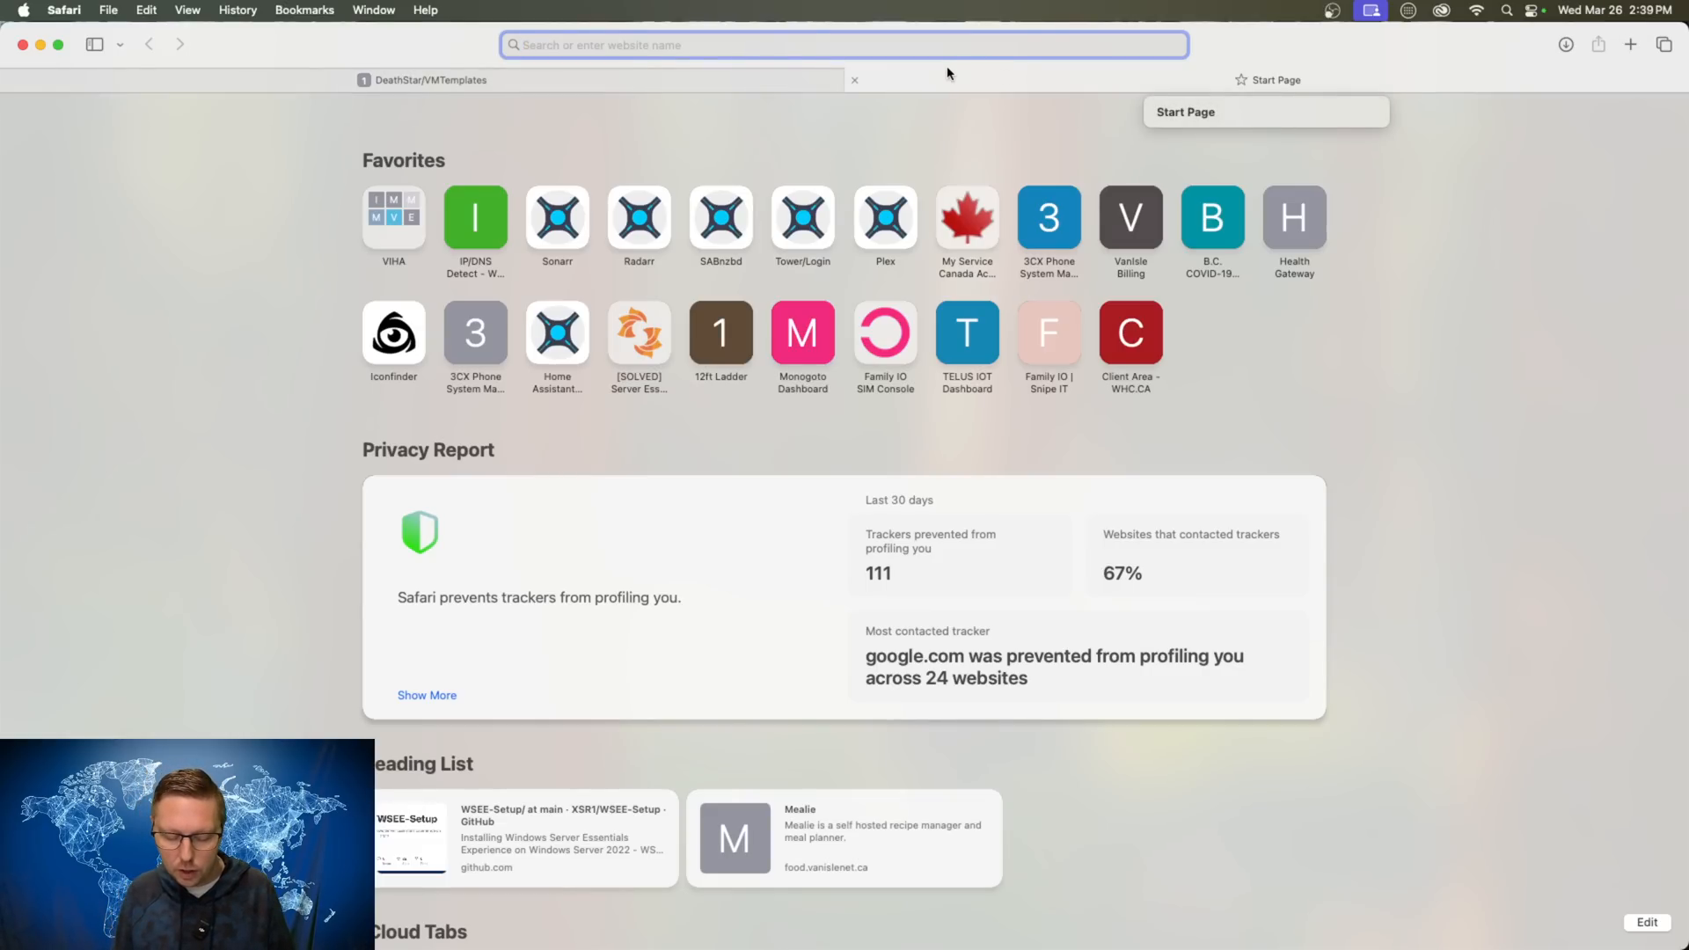
text(google.com)
key(Return)
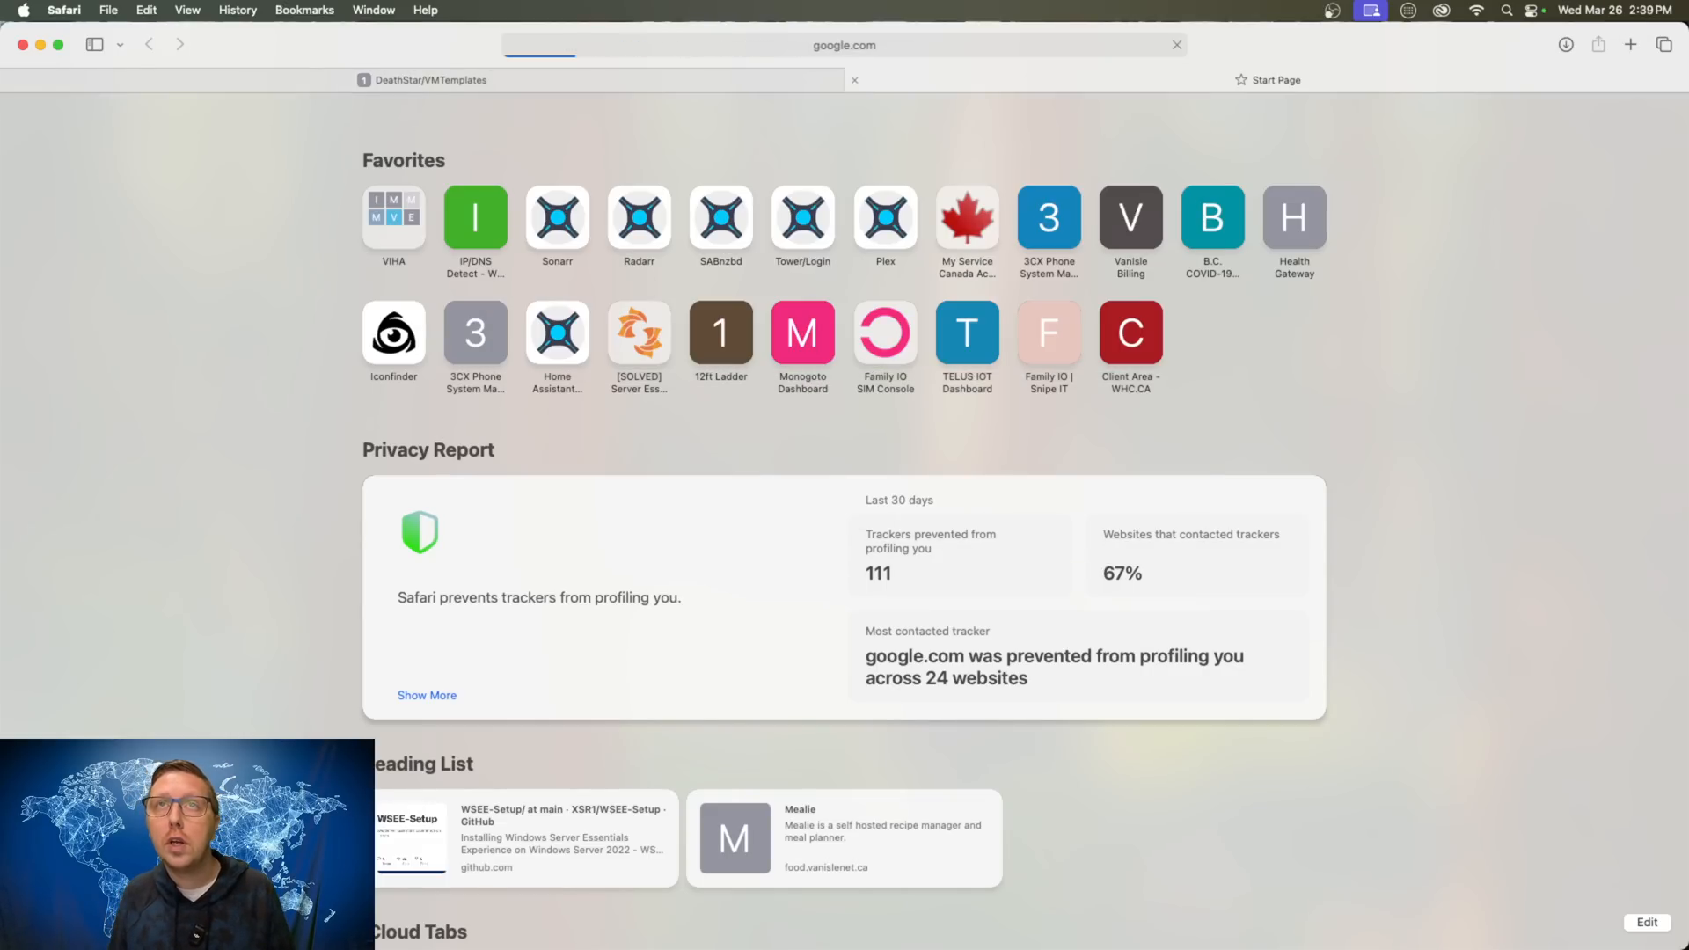
- Search Google for 'unraid virtio drivers' and scroll to the Proxmox VirtIO Drivers result
click(654, 449)
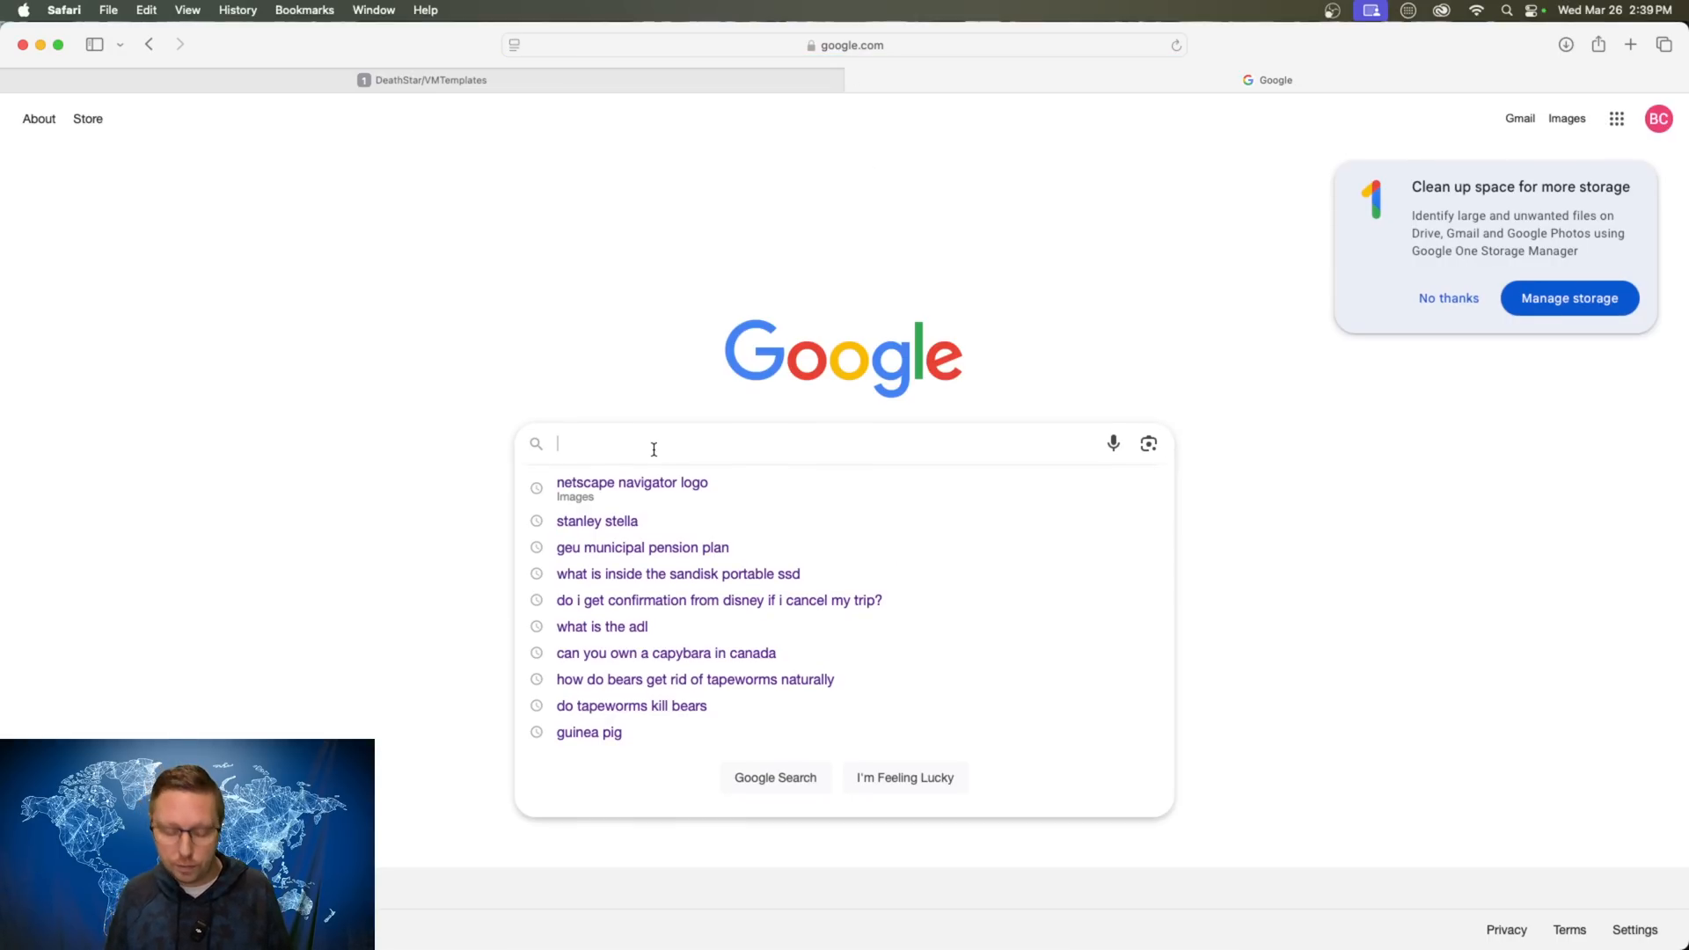
text(unraid vir)
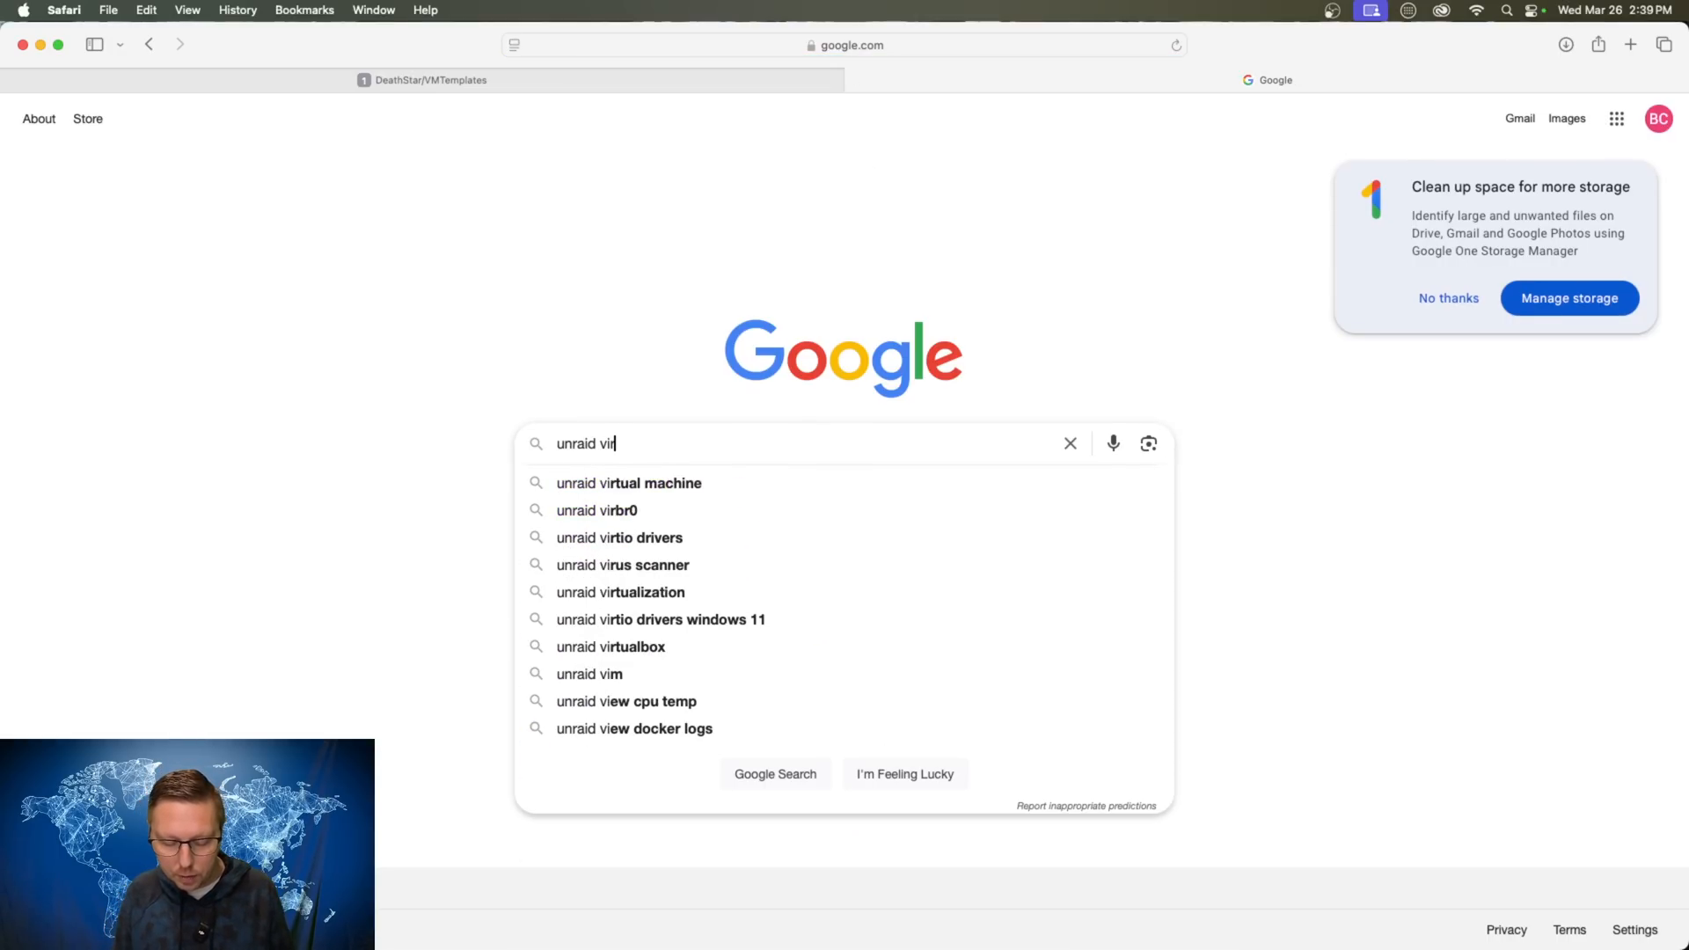
text(tio drivers)
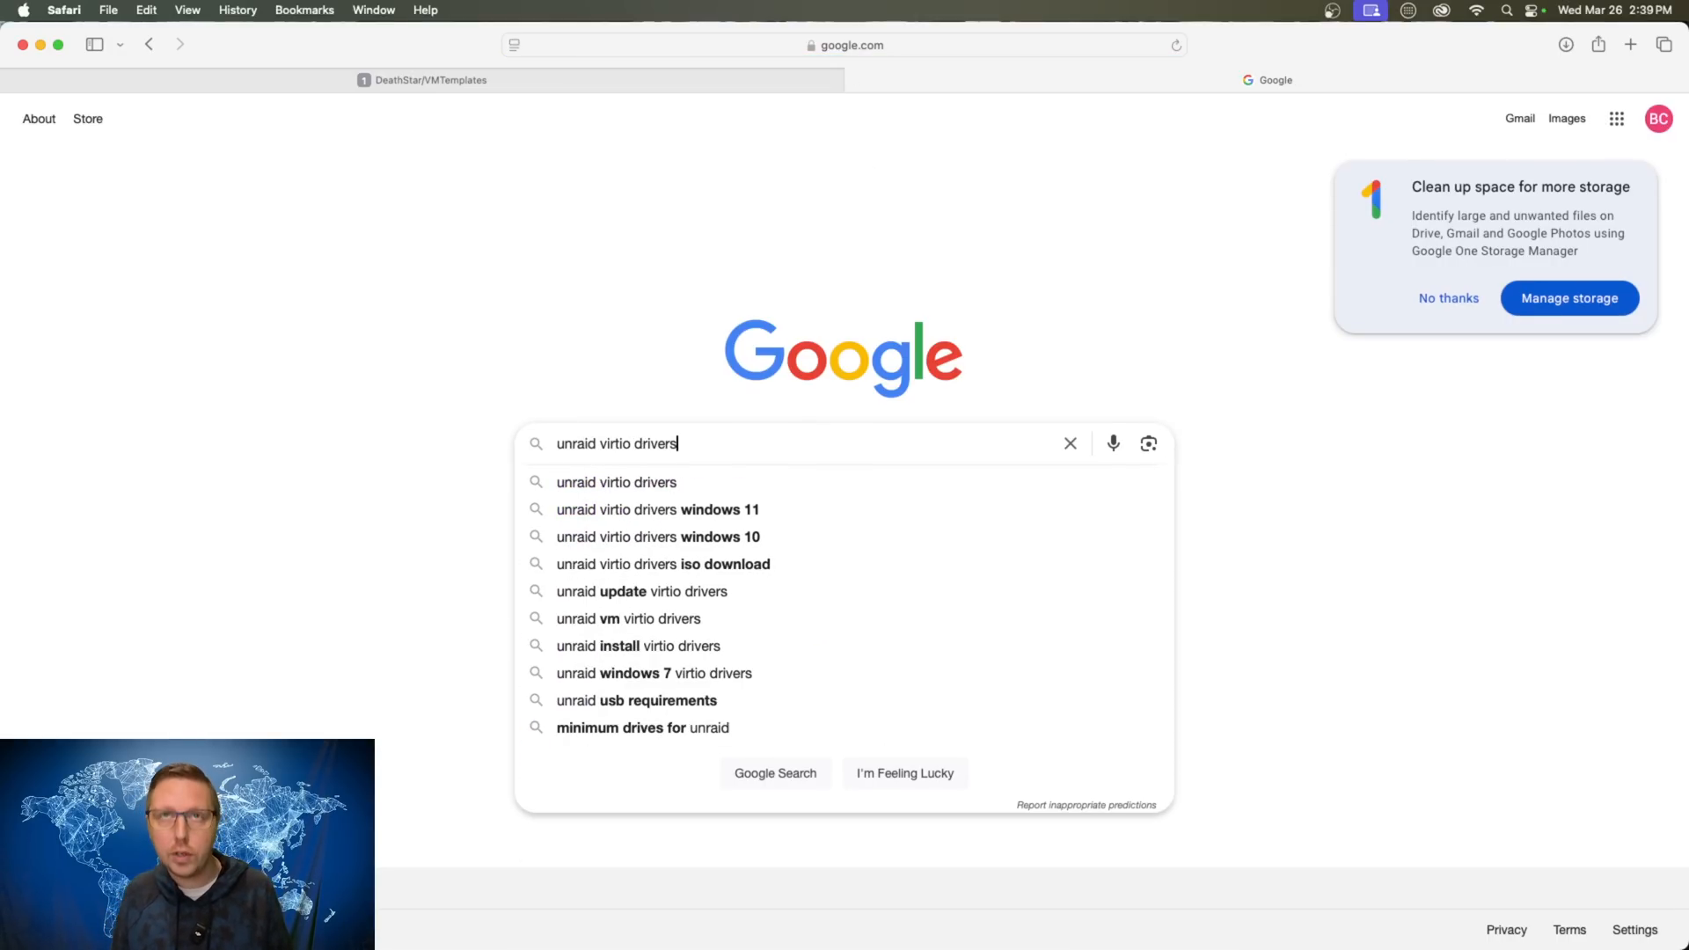
key(Return)
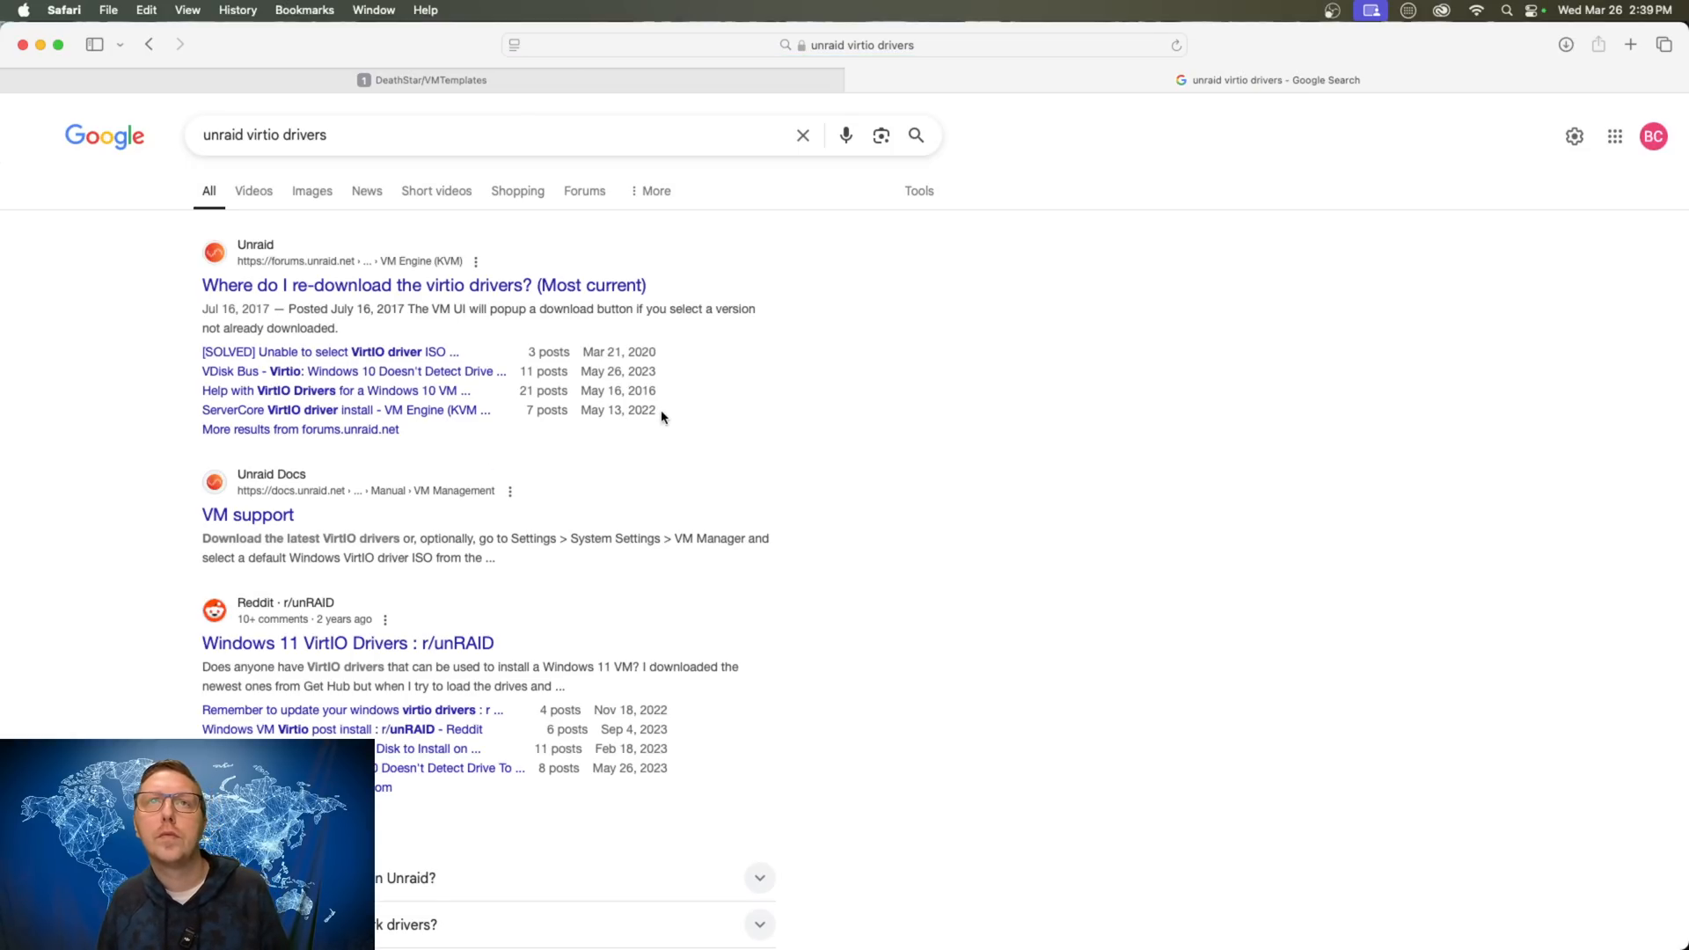
scroll(797, 431, down, 5)
scroll(794, 530, down, 10)
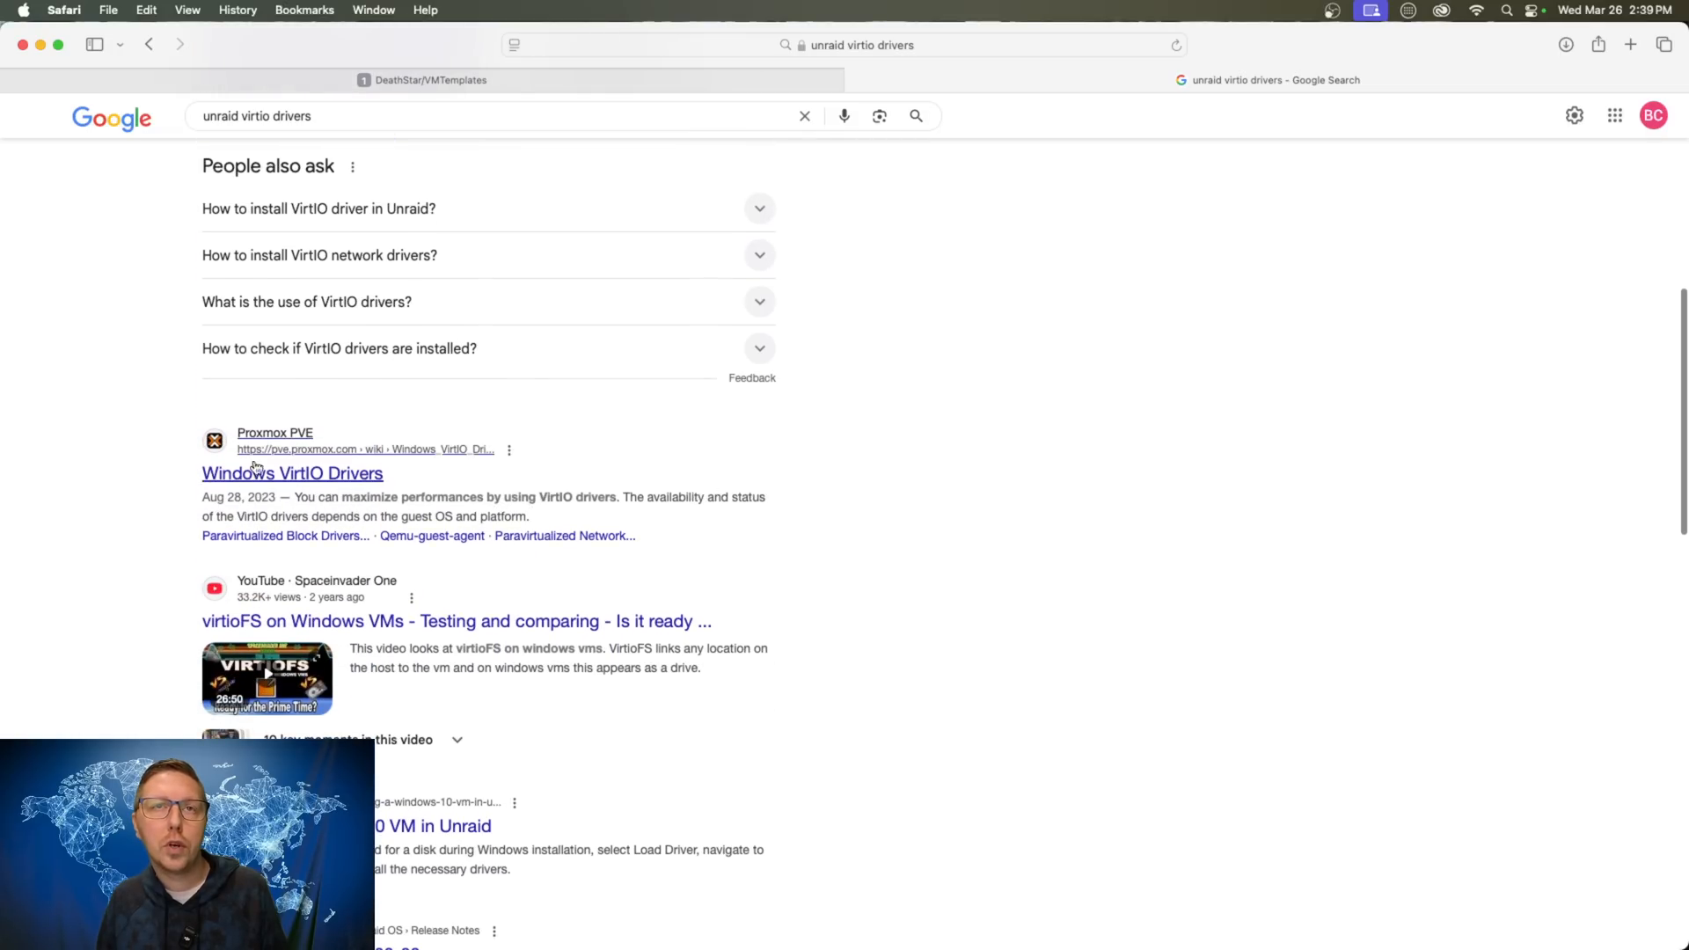
- From the Proxmox Windows VirtIO Drivers wiki page, download the latest stable virtio-win-0.1.266.iso
click(332, 479)
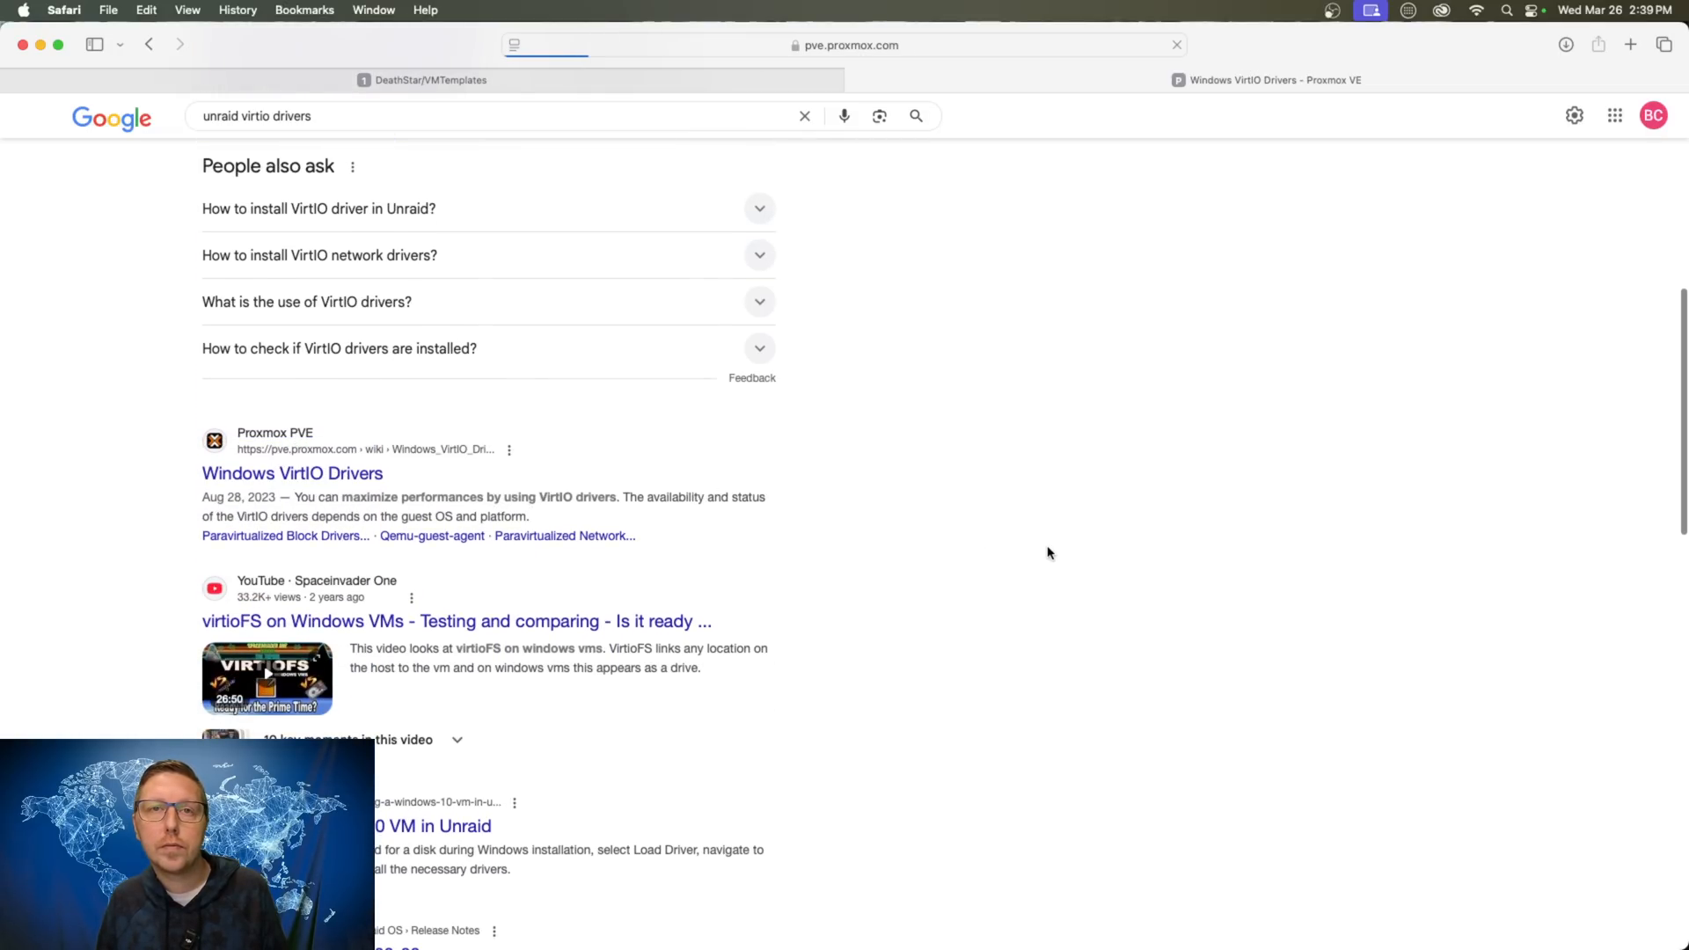
scroll(972, 544, down, 1)
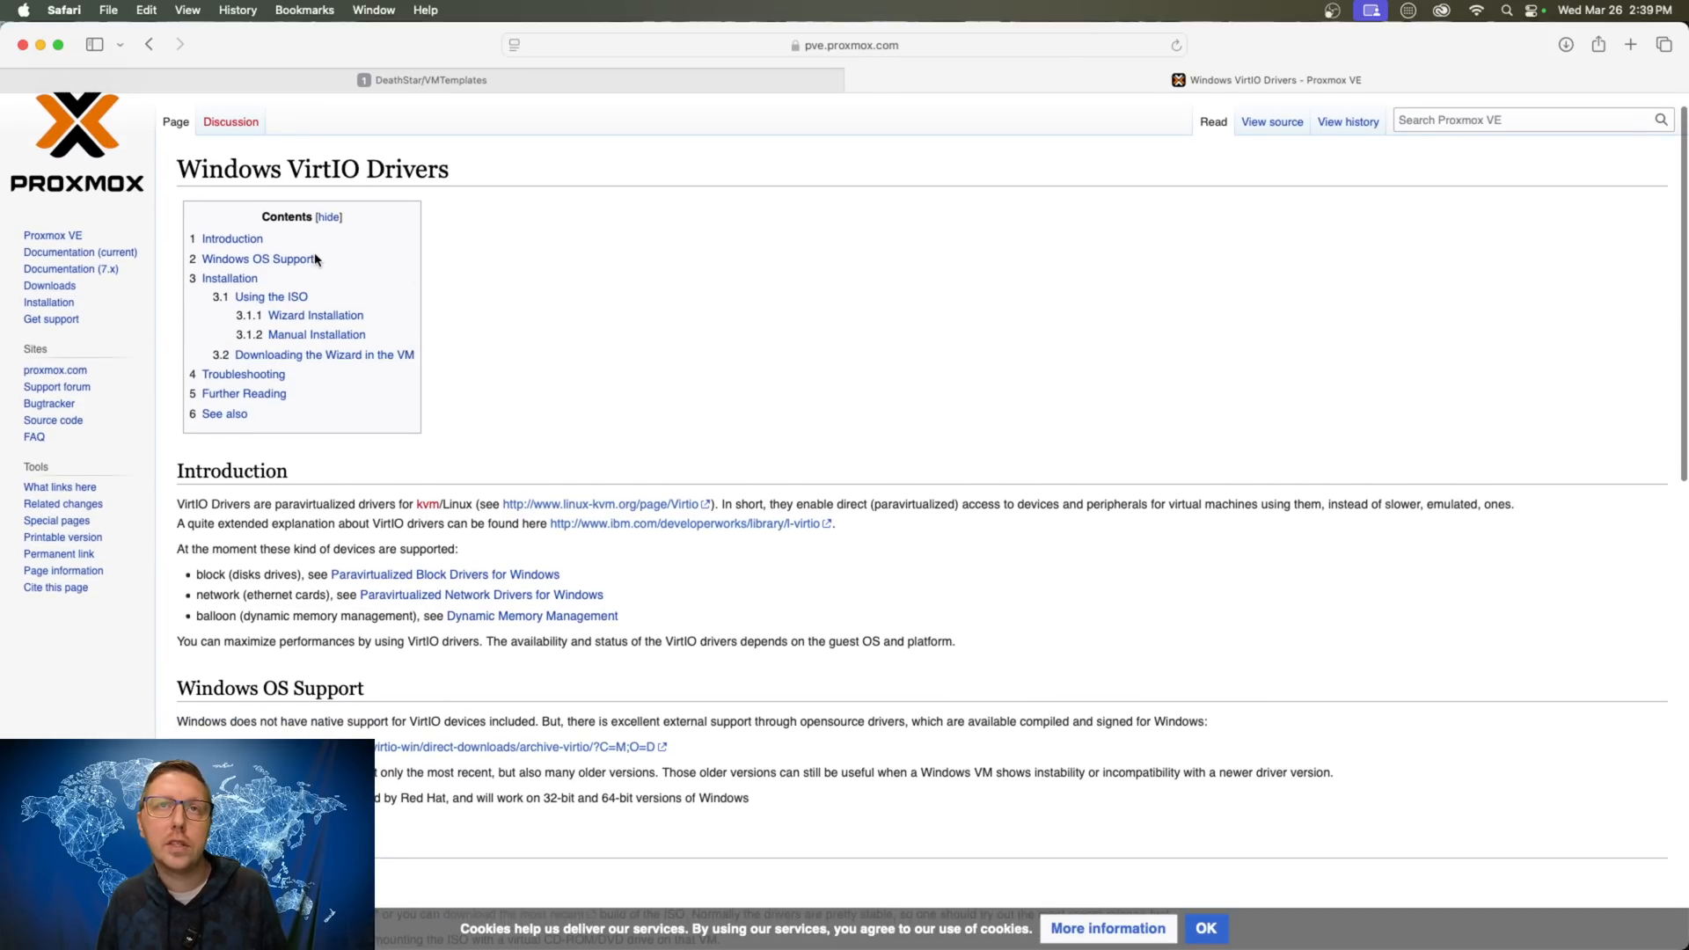
scroll(972, 420, down, 5)
scroll(968, 431, down, 1)
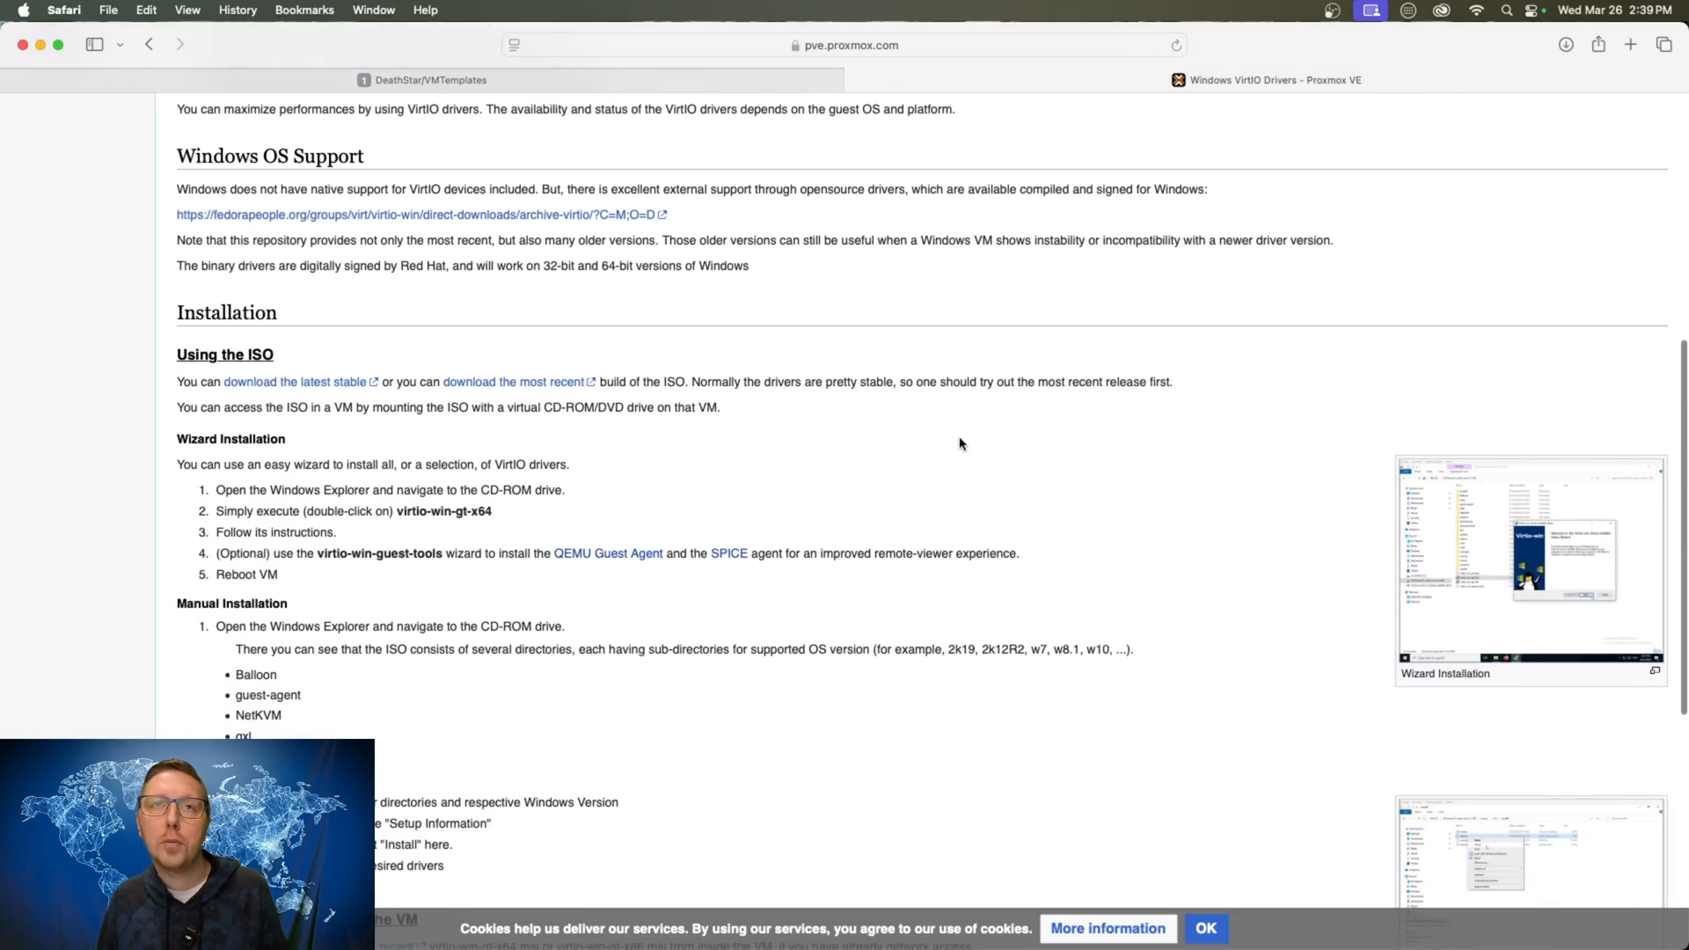
scroll(864, 499, down, 1)
scroll(866, 499, down, 1)
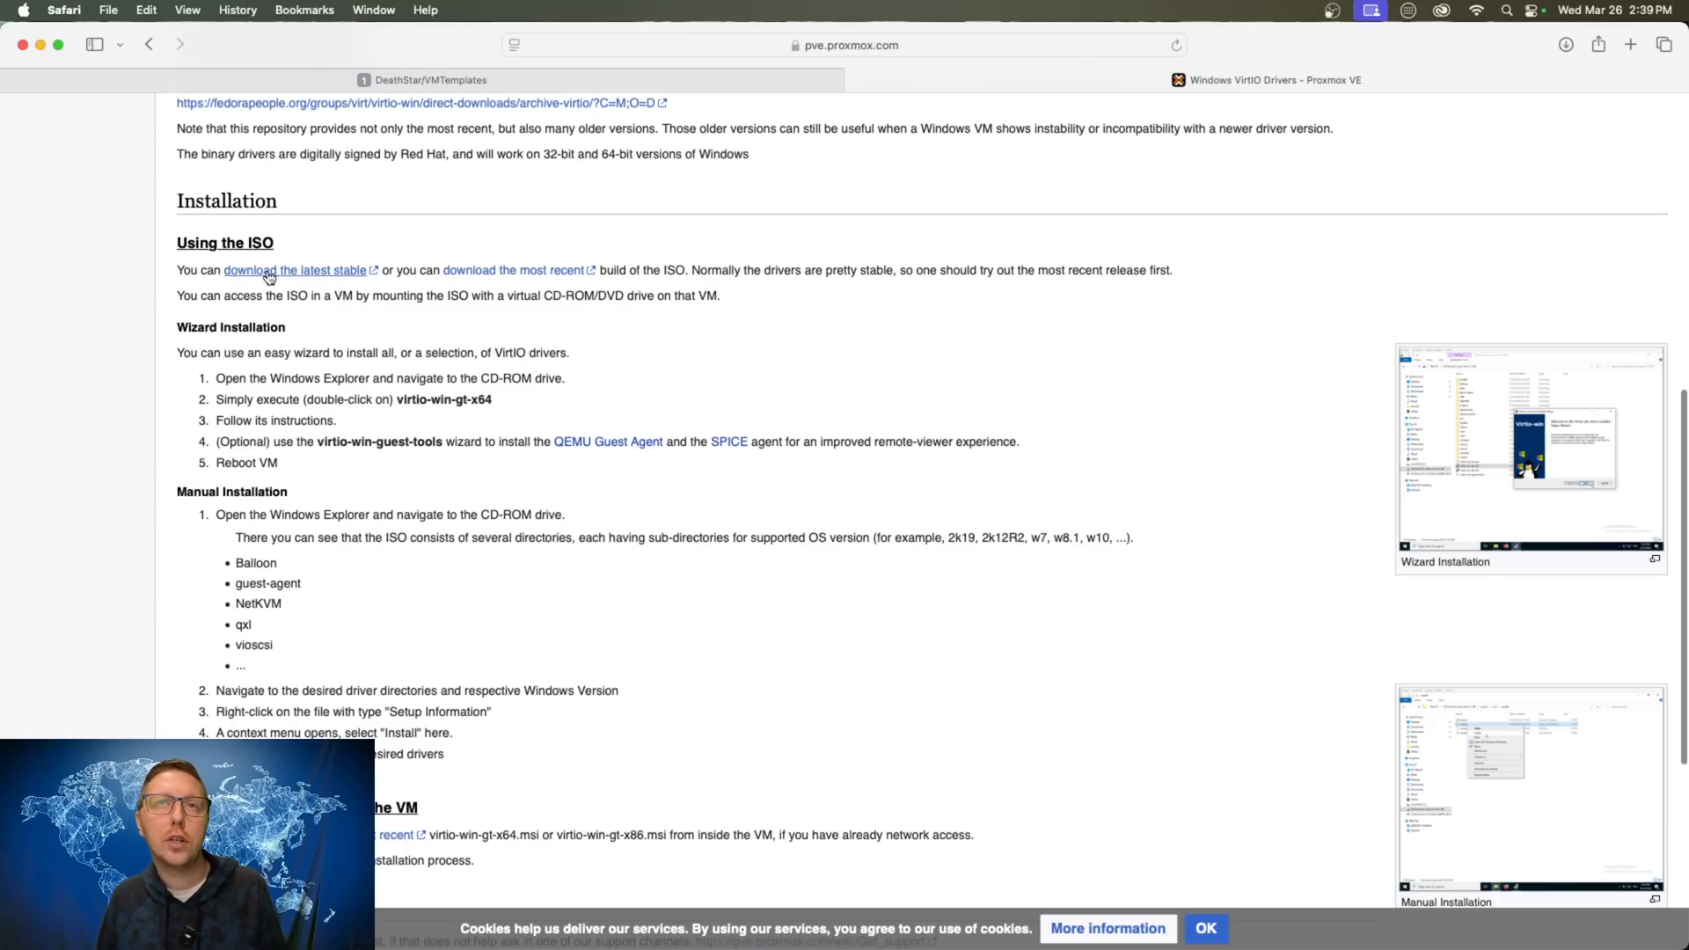
click(322, 274)
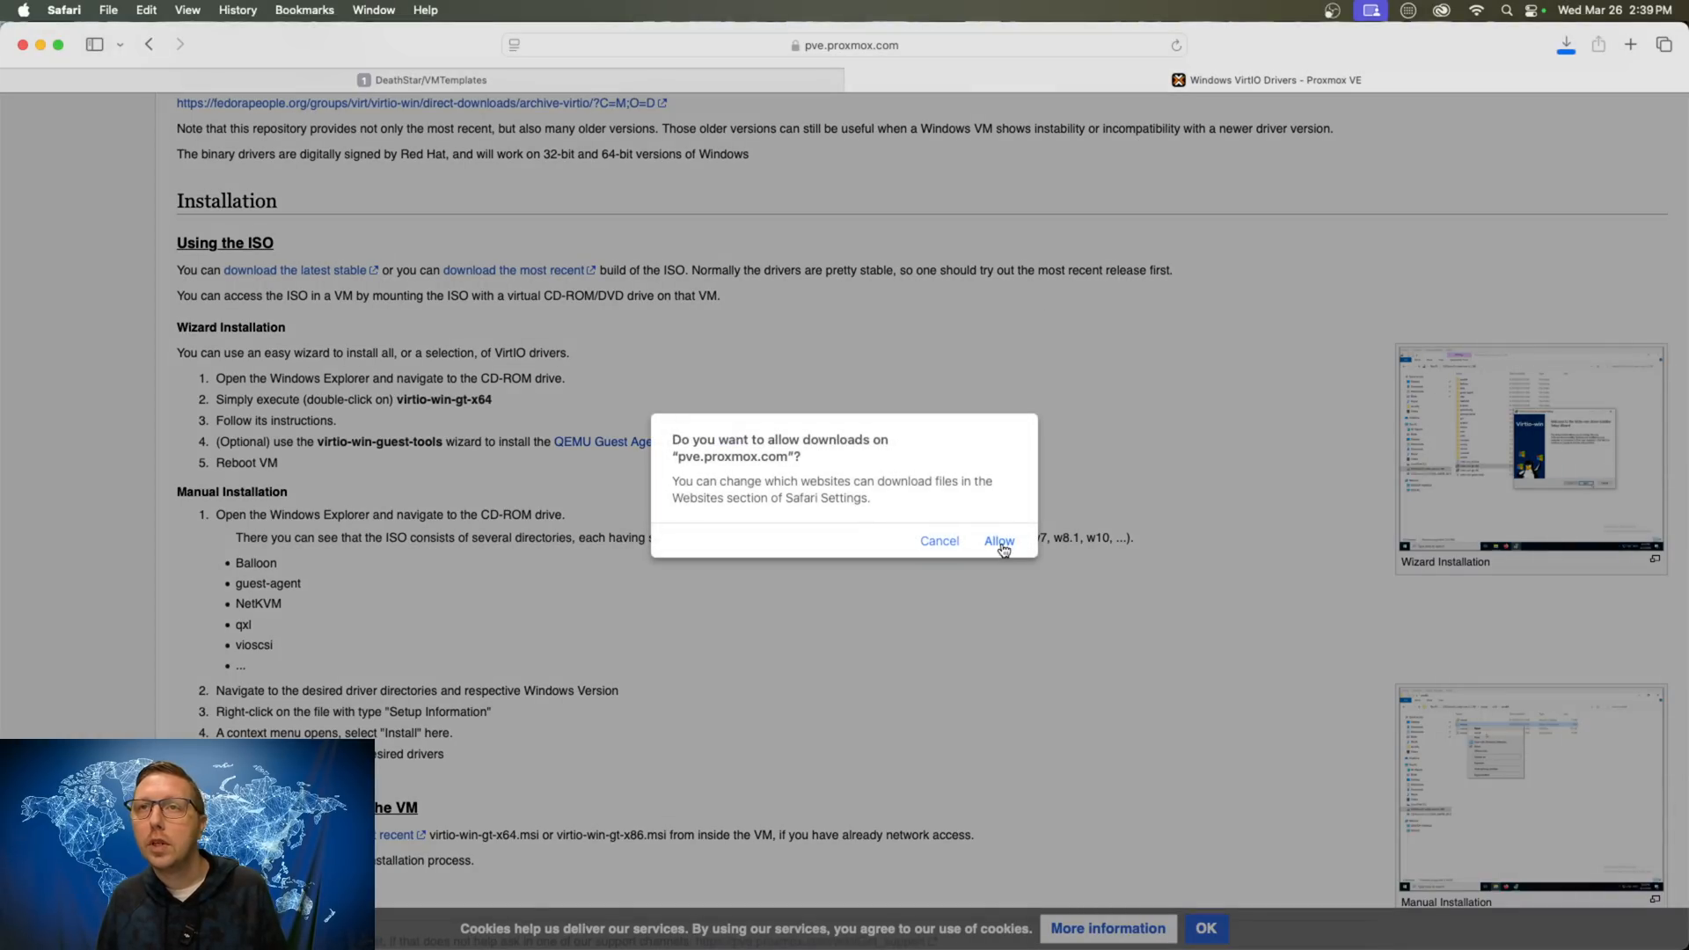
click(999, 540)
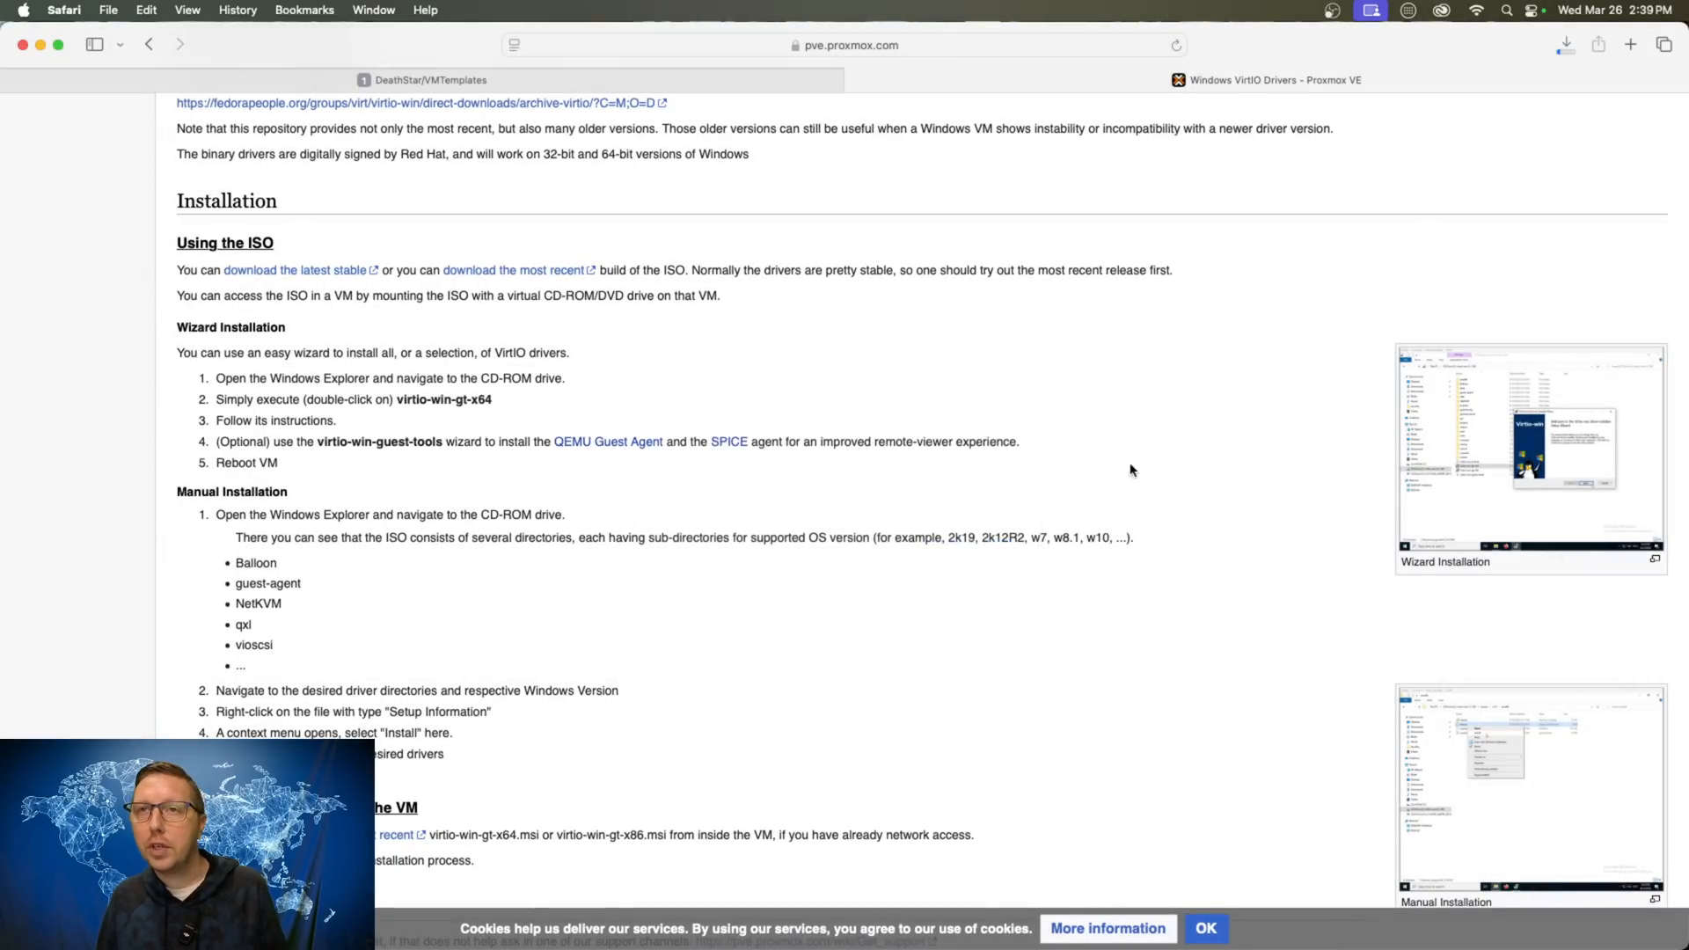
- Check the ISO download's progress, then go back to the Unraid Add VM tab
click(1566, 44)
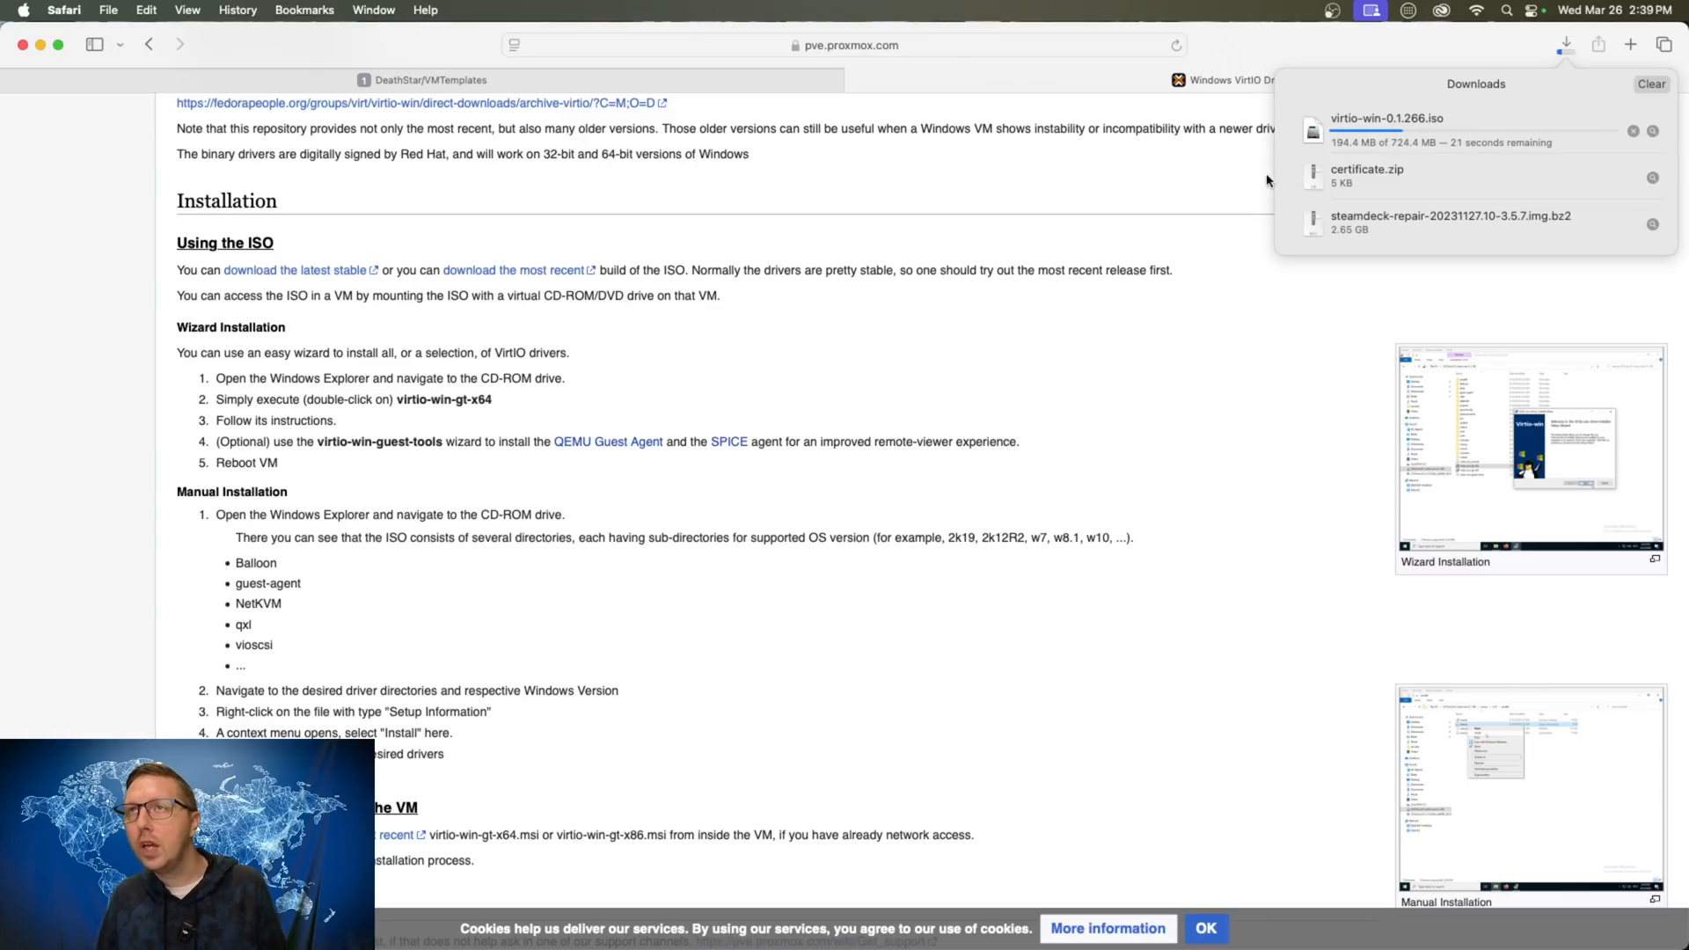
click(1171, 181)
click(517, 80)
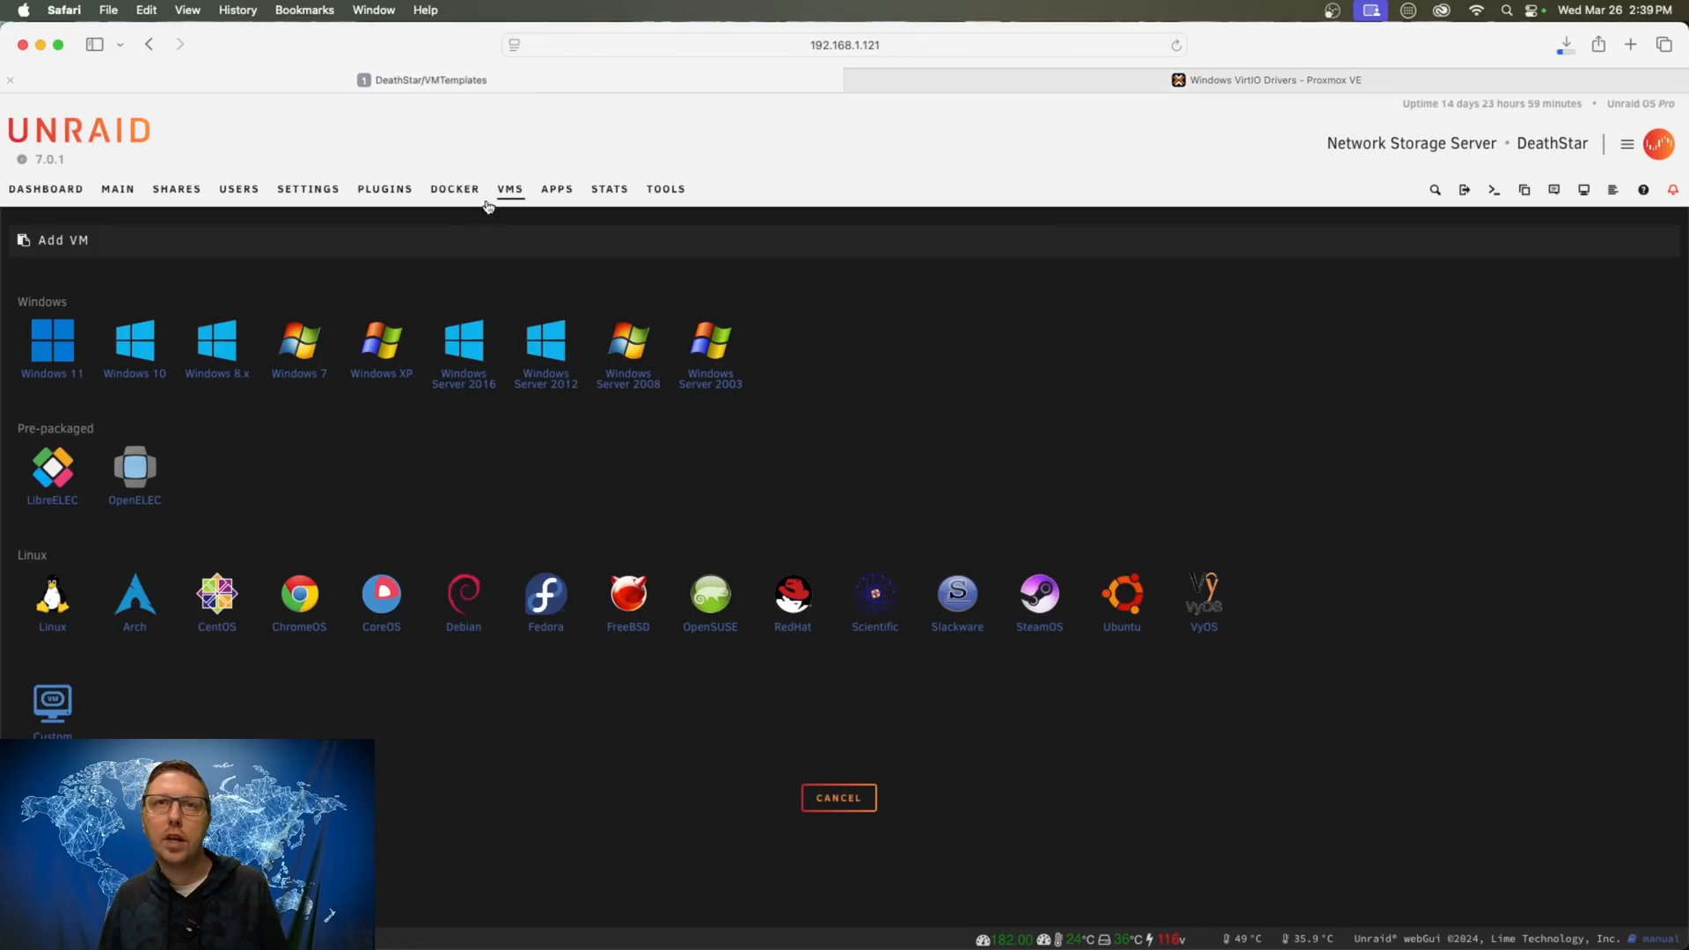
click(42, 46)
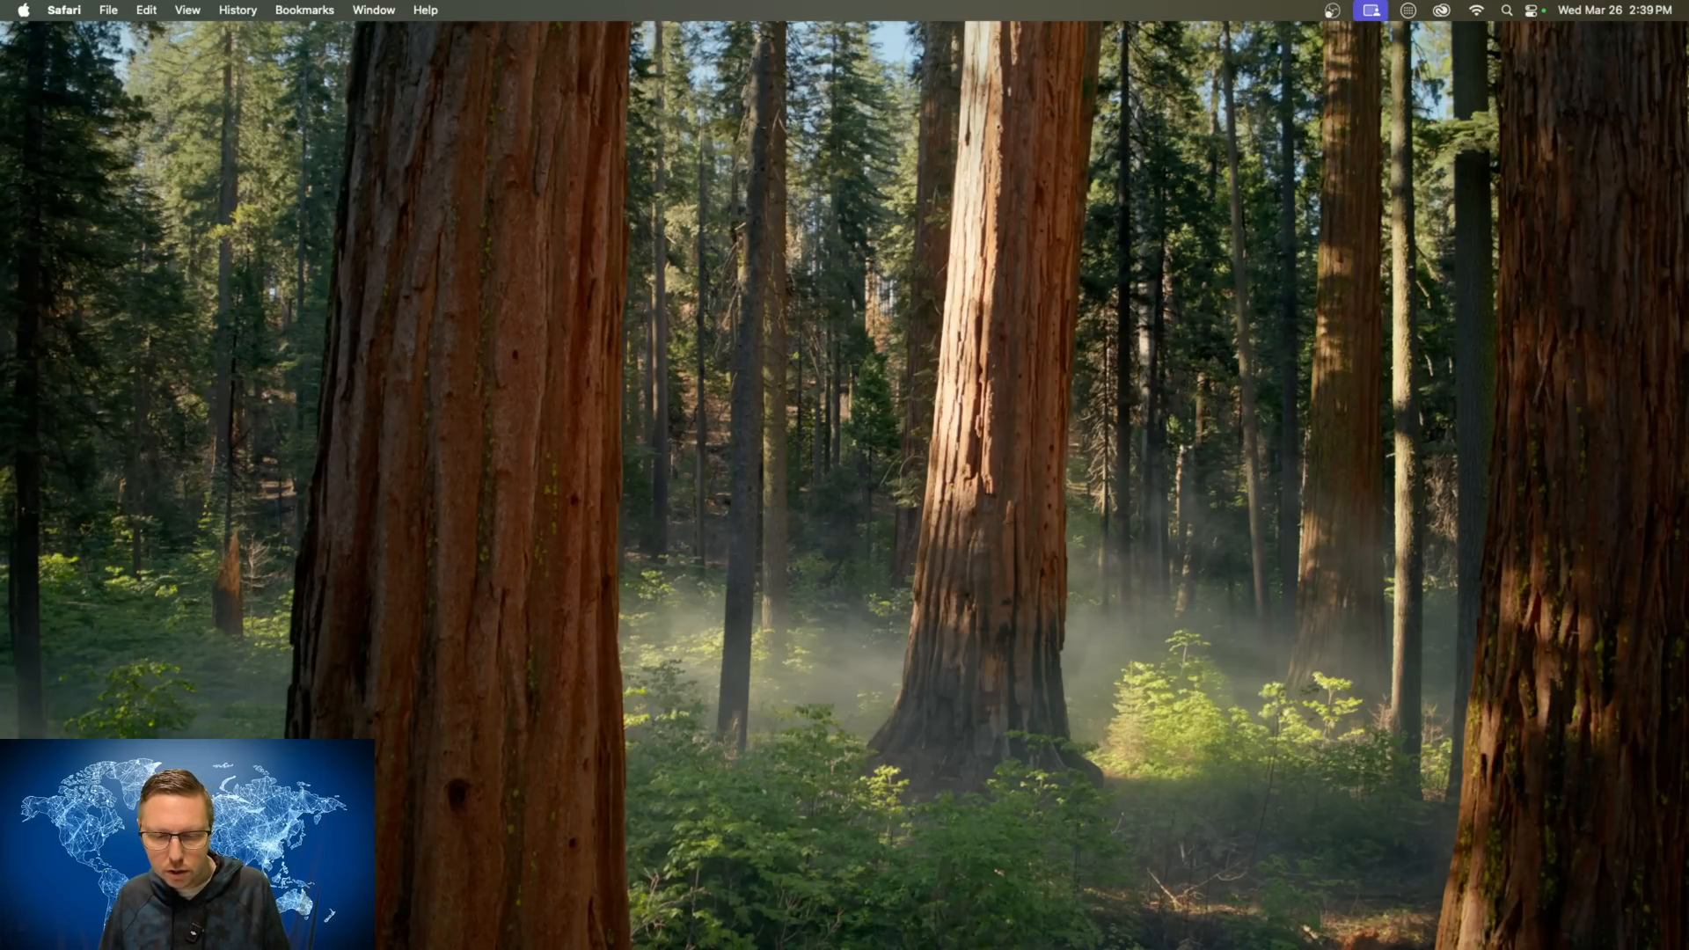
click(1144, 943)
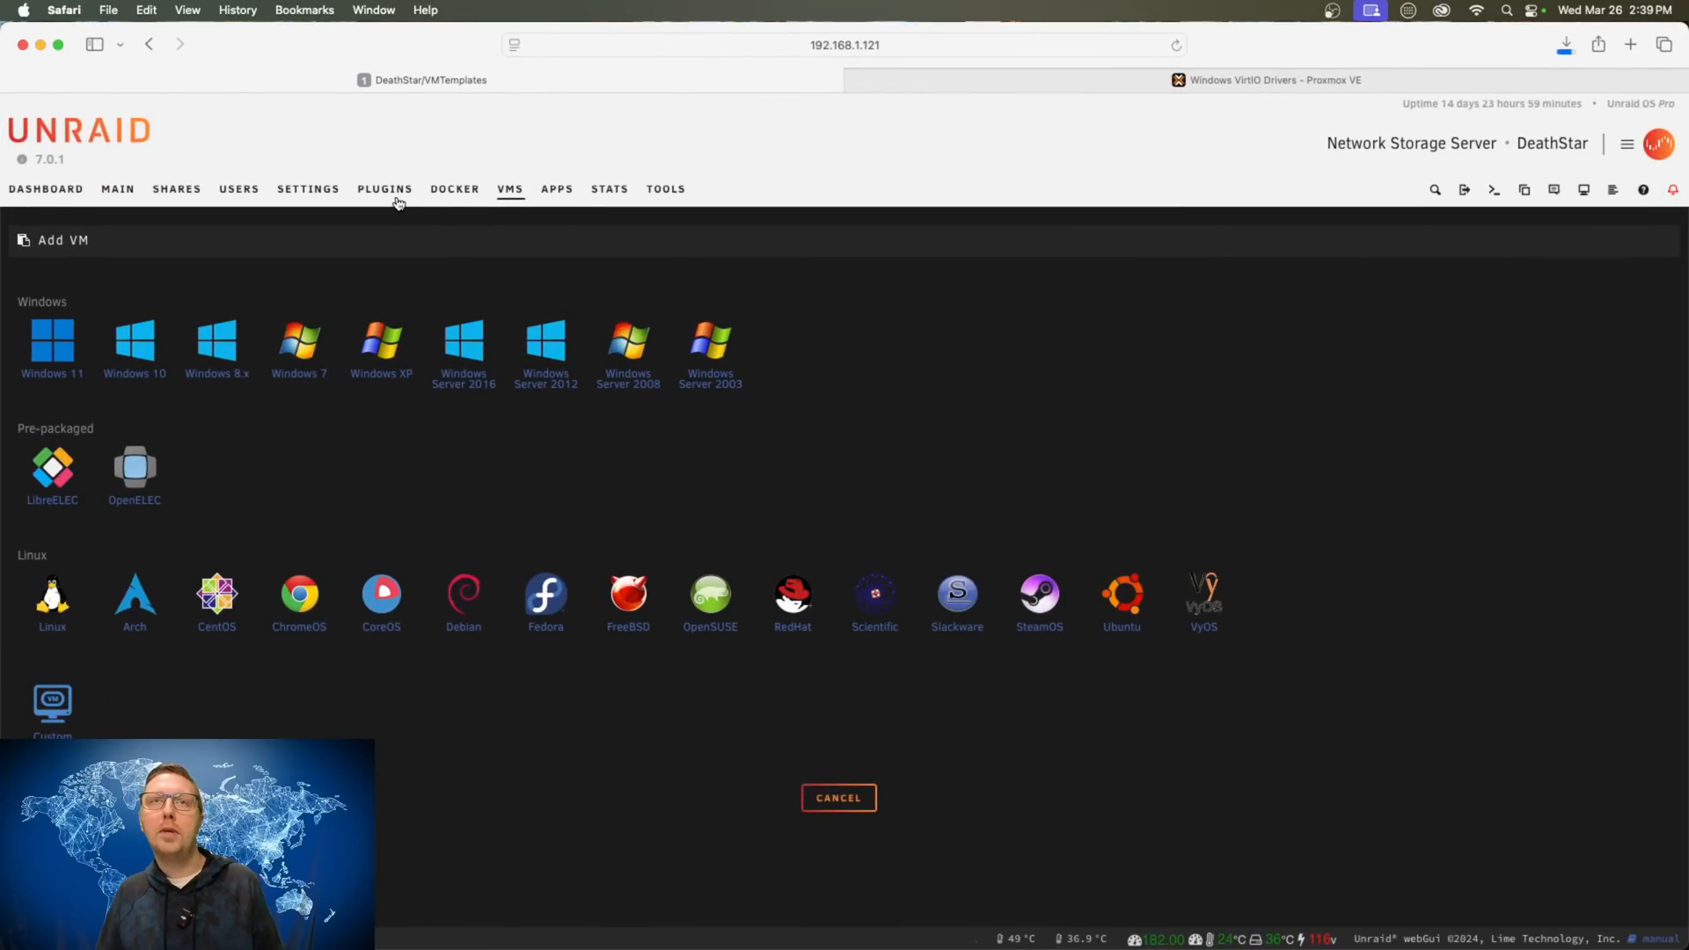
click(176, 189)
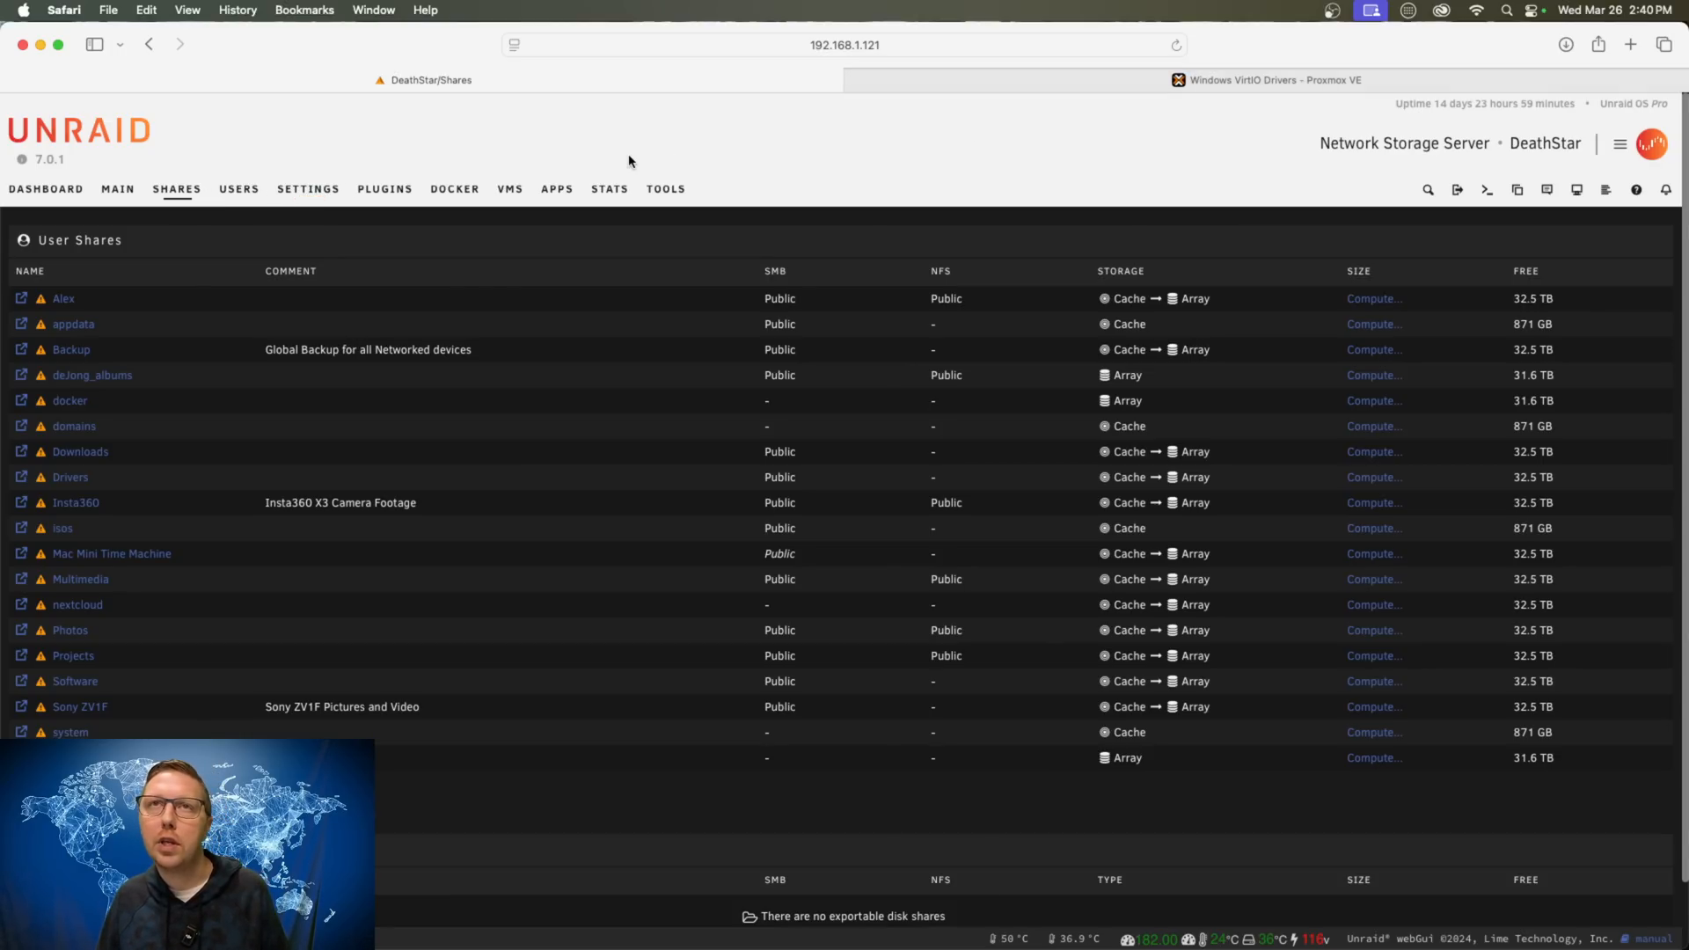
click(510, 190)
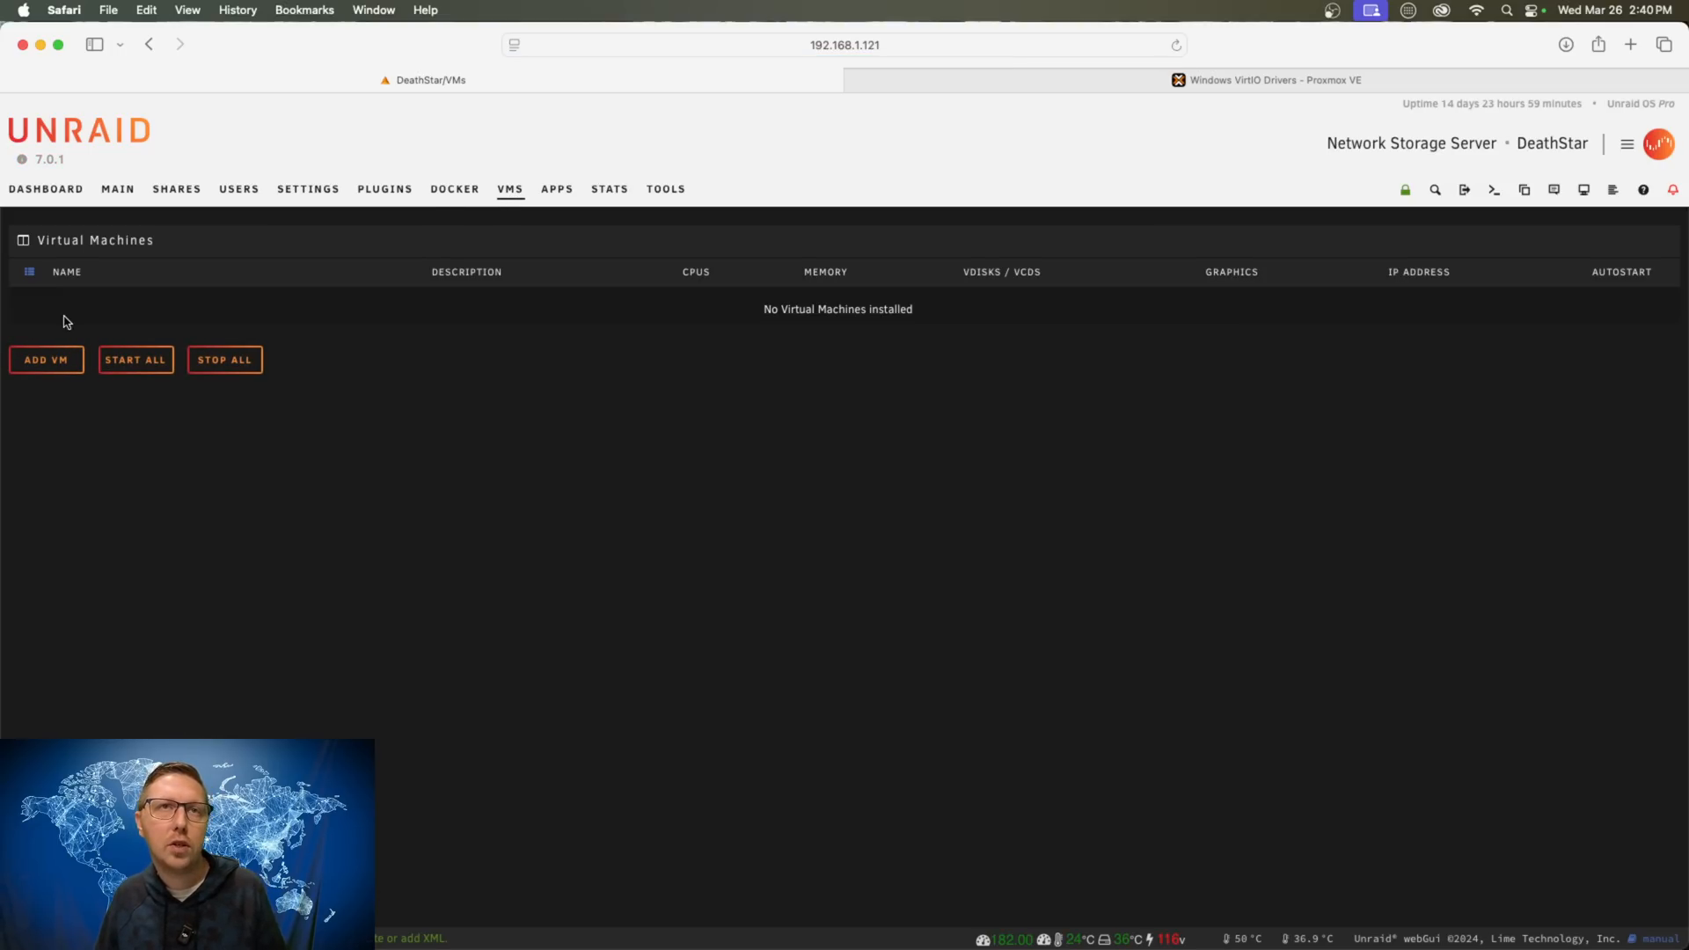
click(46, 364)
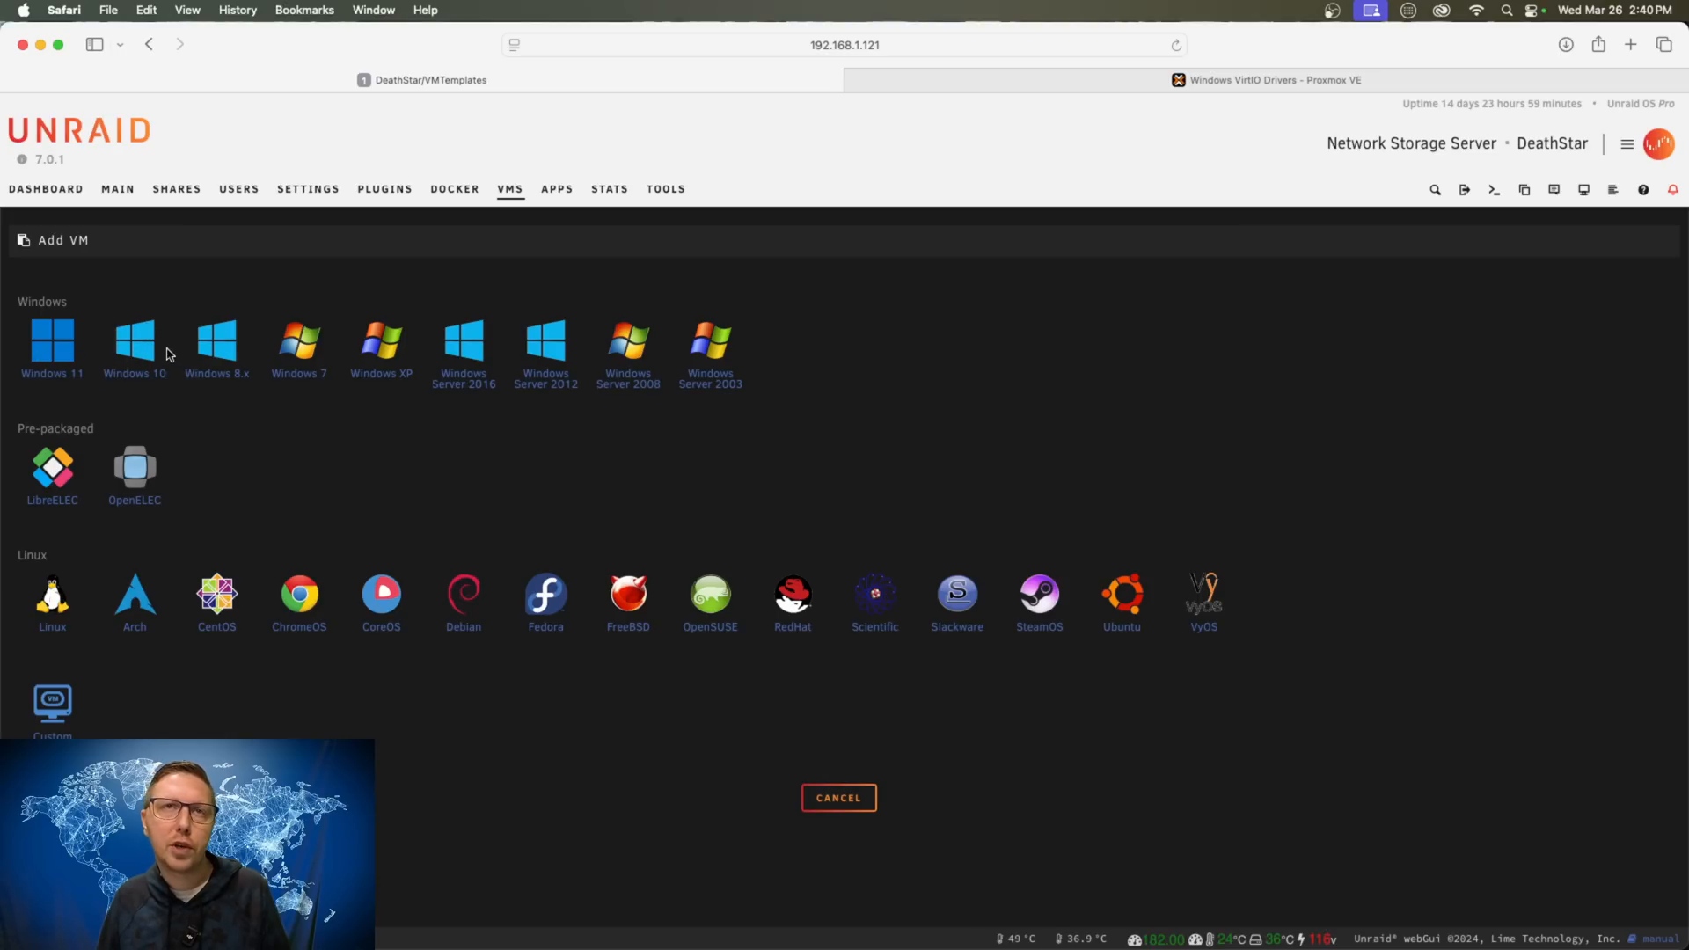
click(137, 349)
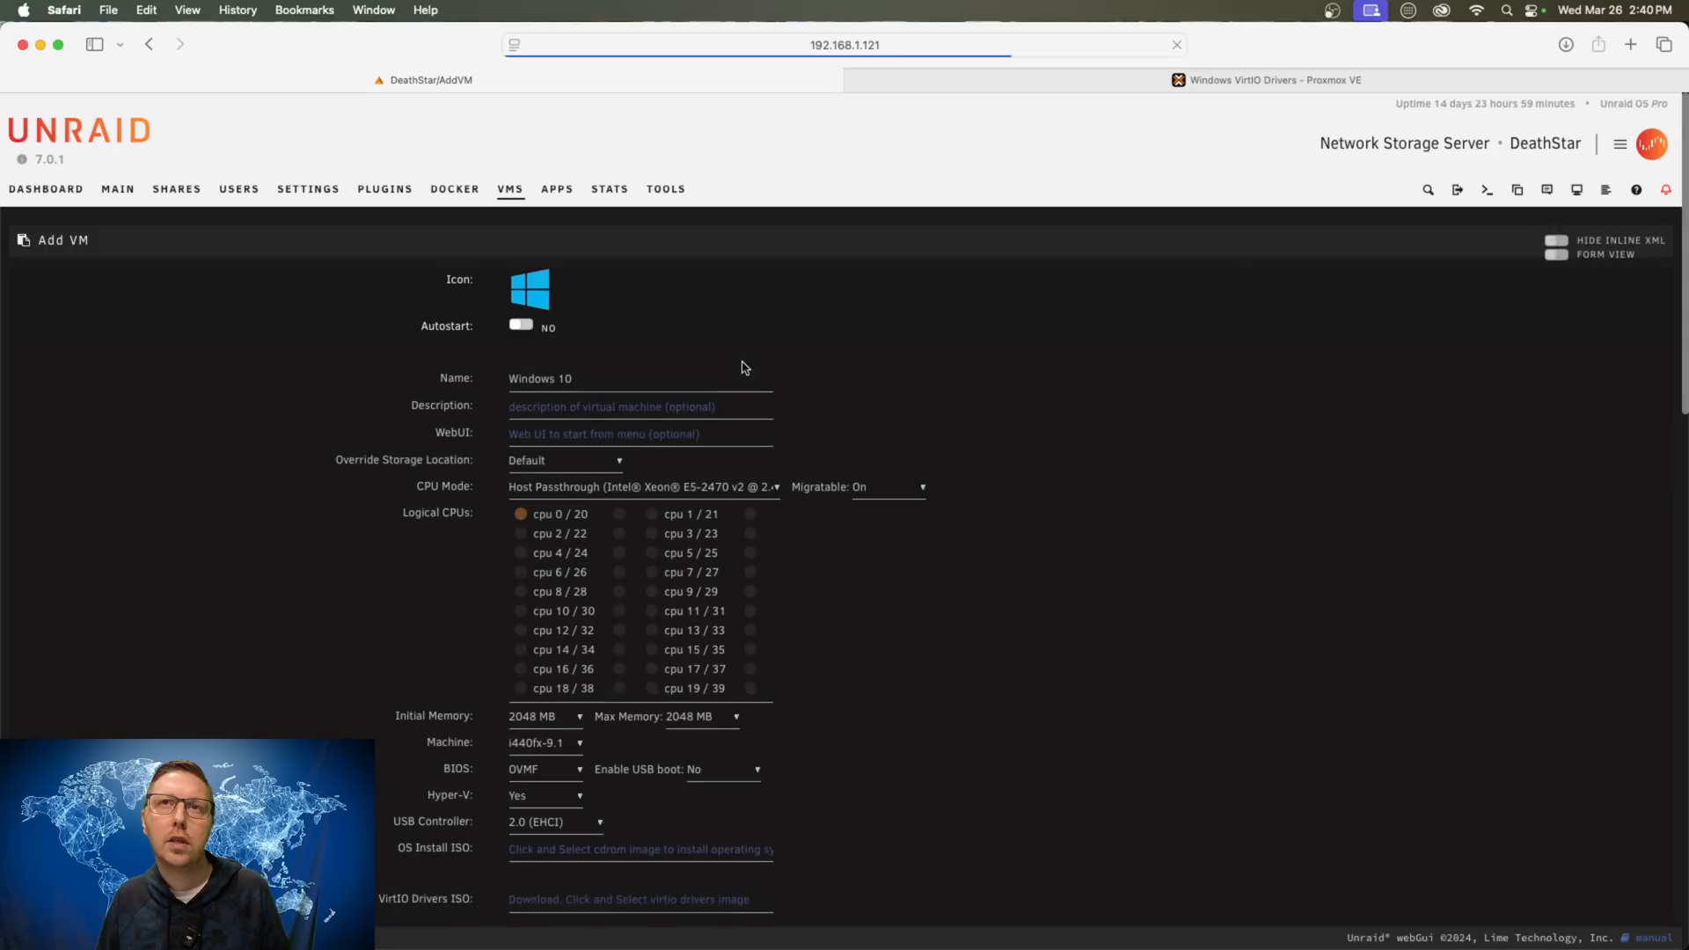
- Rename the VM to 'Windows 10 Demo'
click(602, 375)
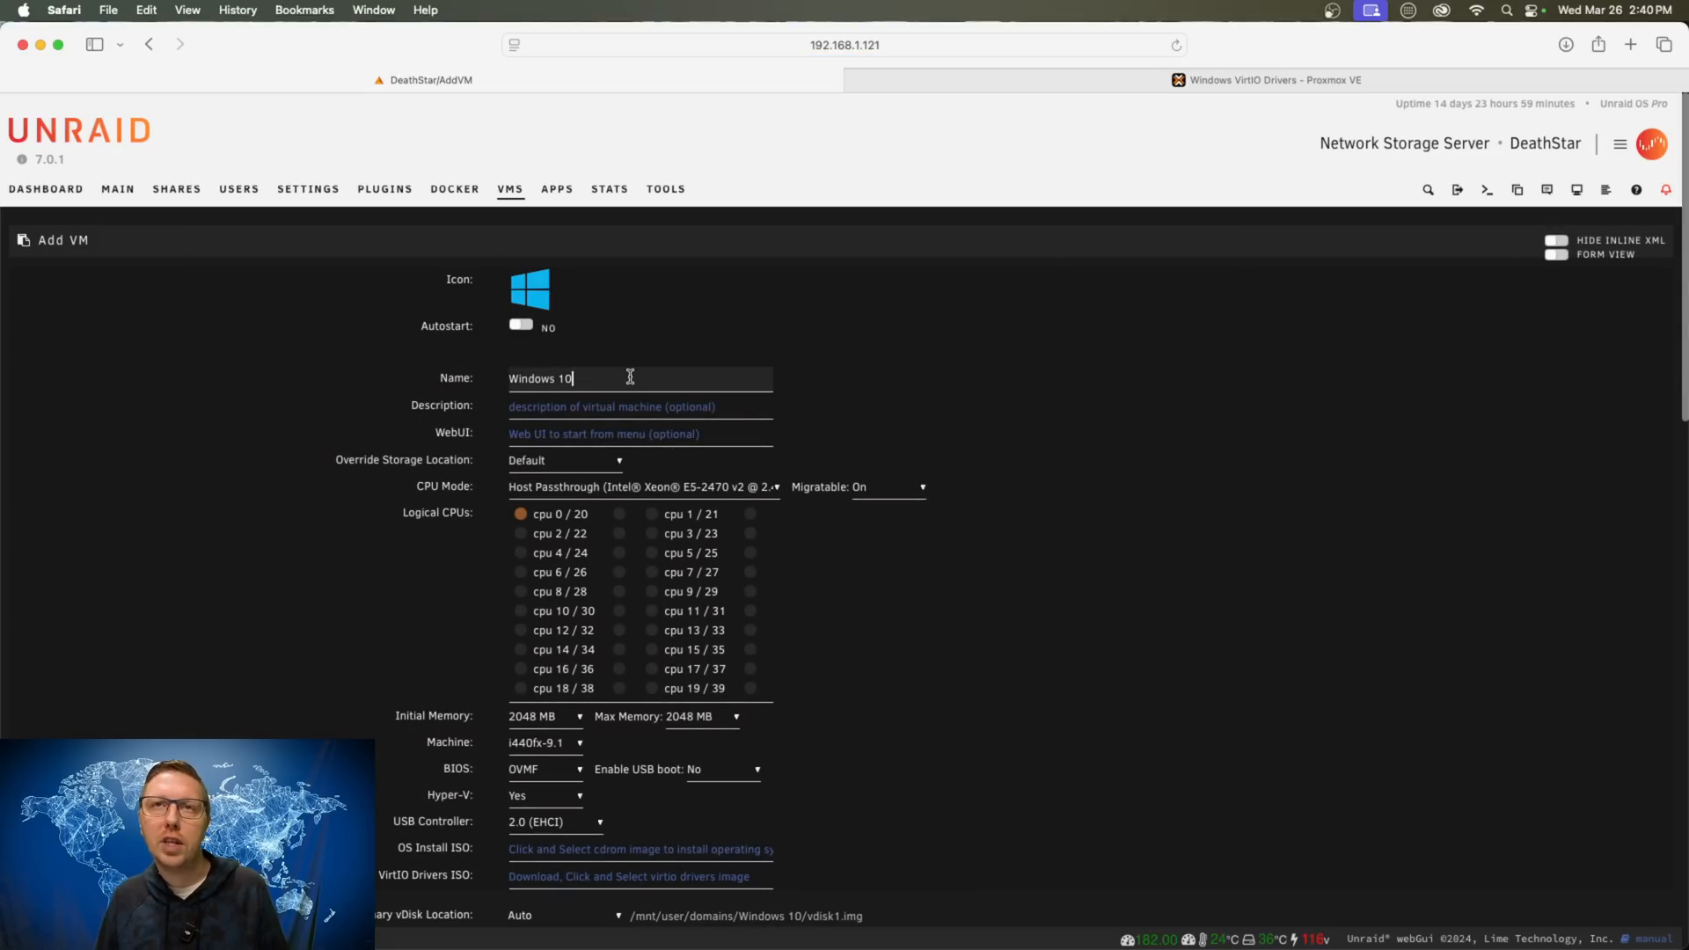
text(Demo)
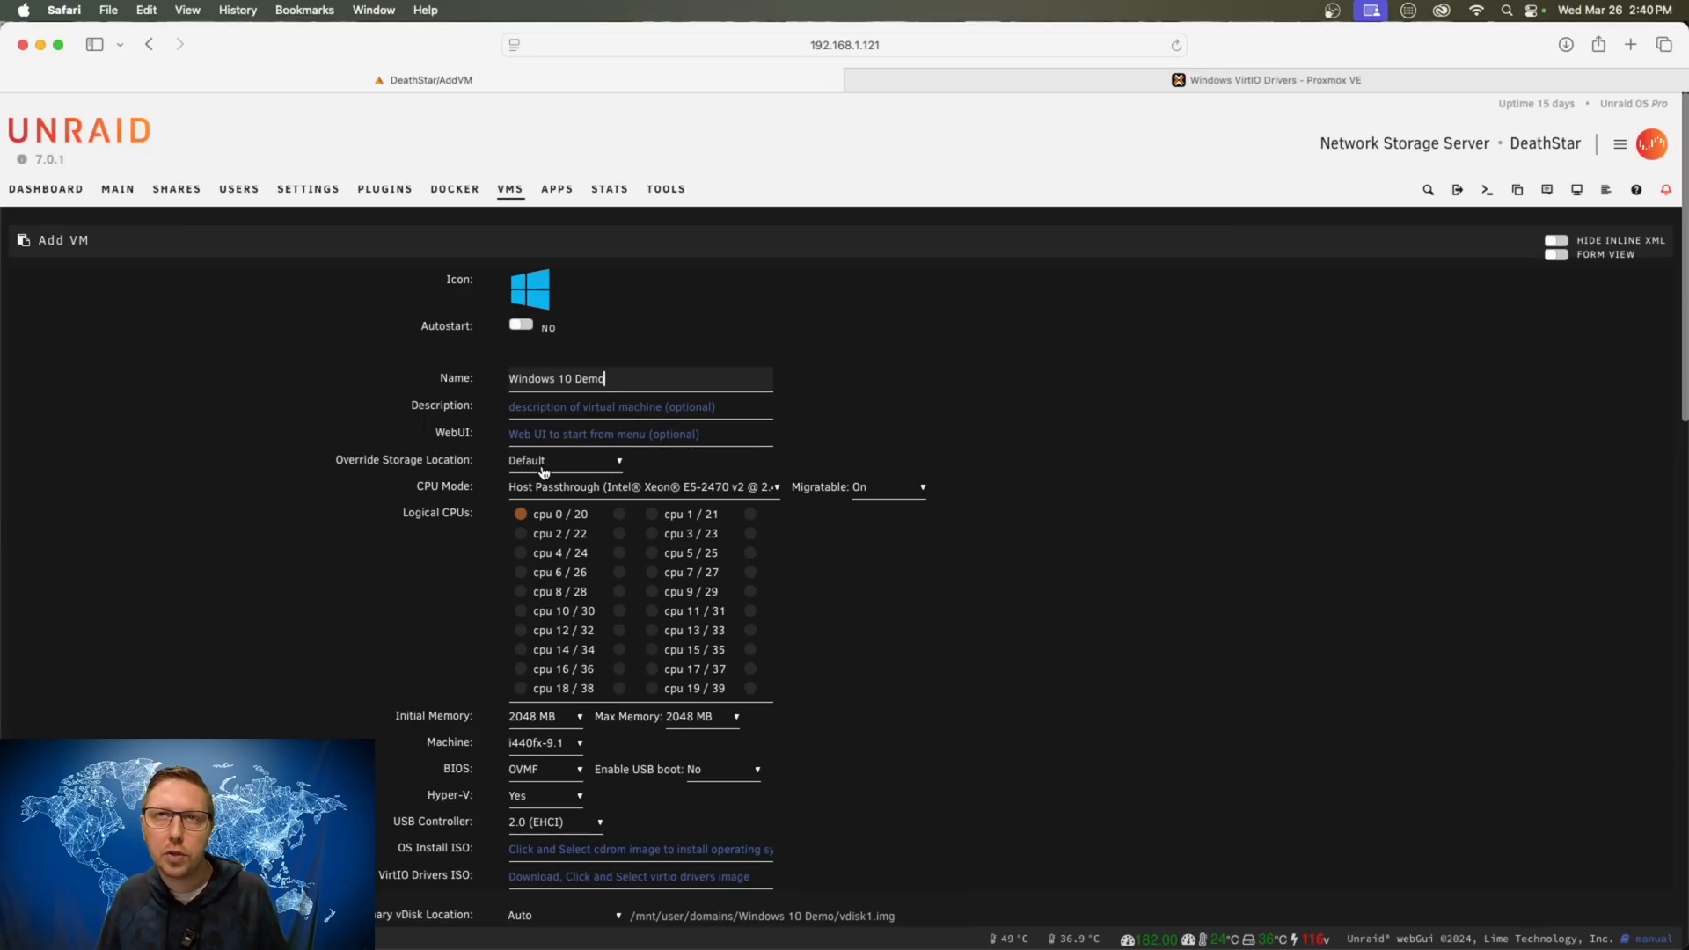
click(1114, 600)
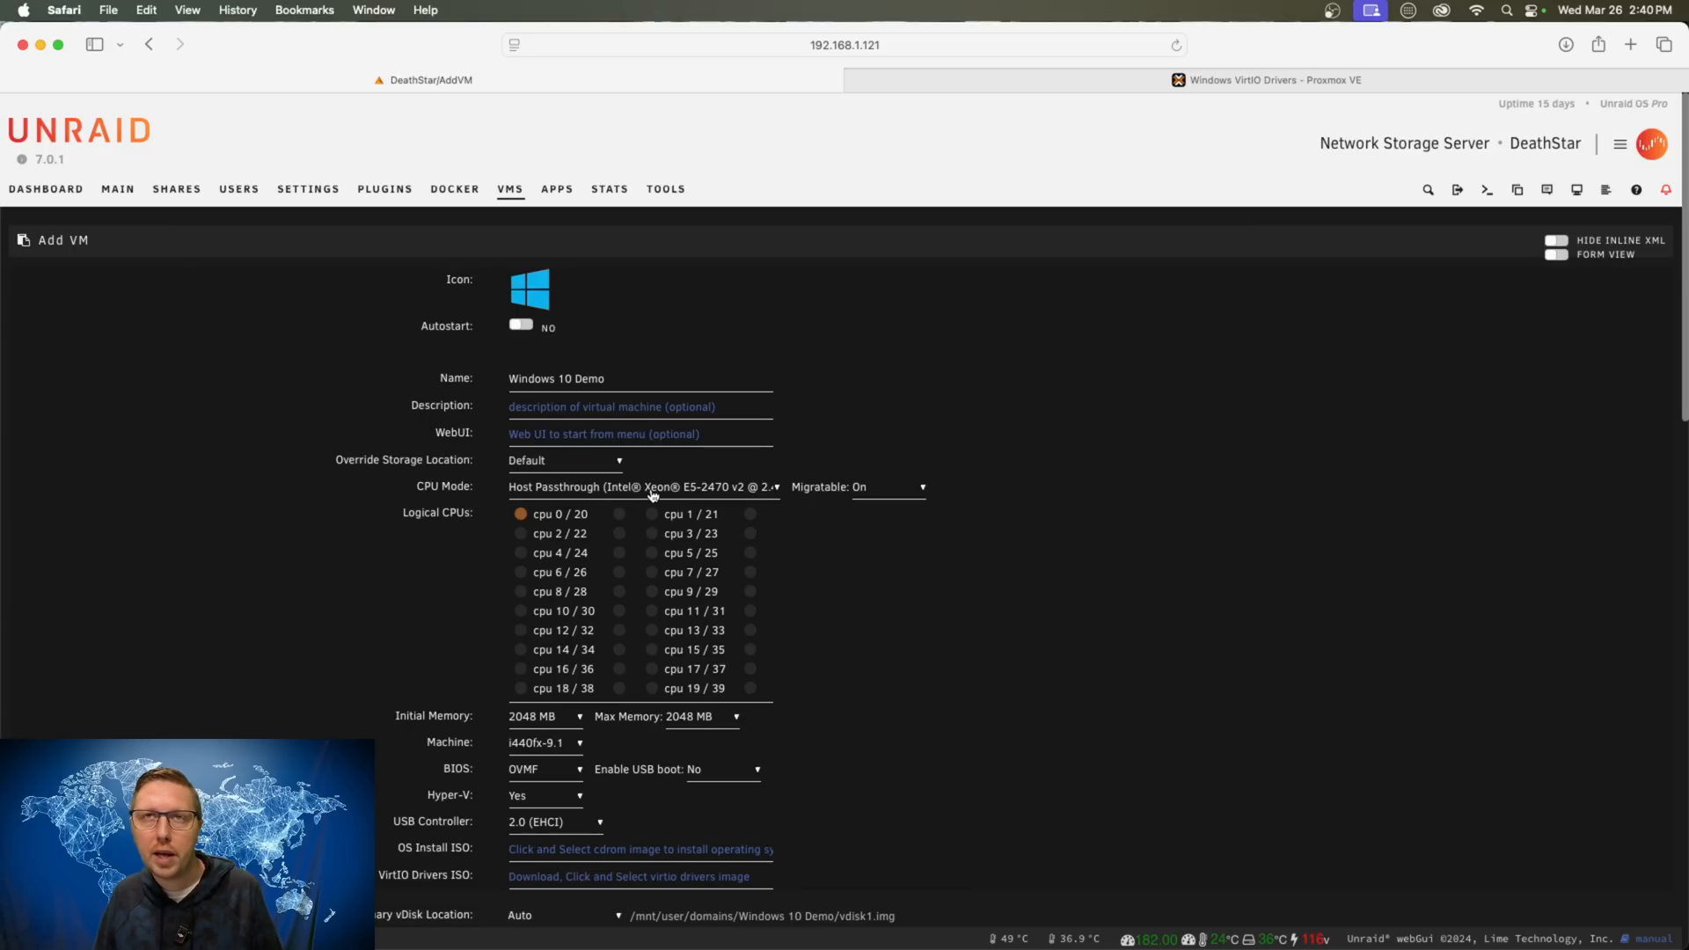
- Assign cpus 0, 2, 4 and 6 with their paired threads to the VM
click(619, 514)
click(521, 533)
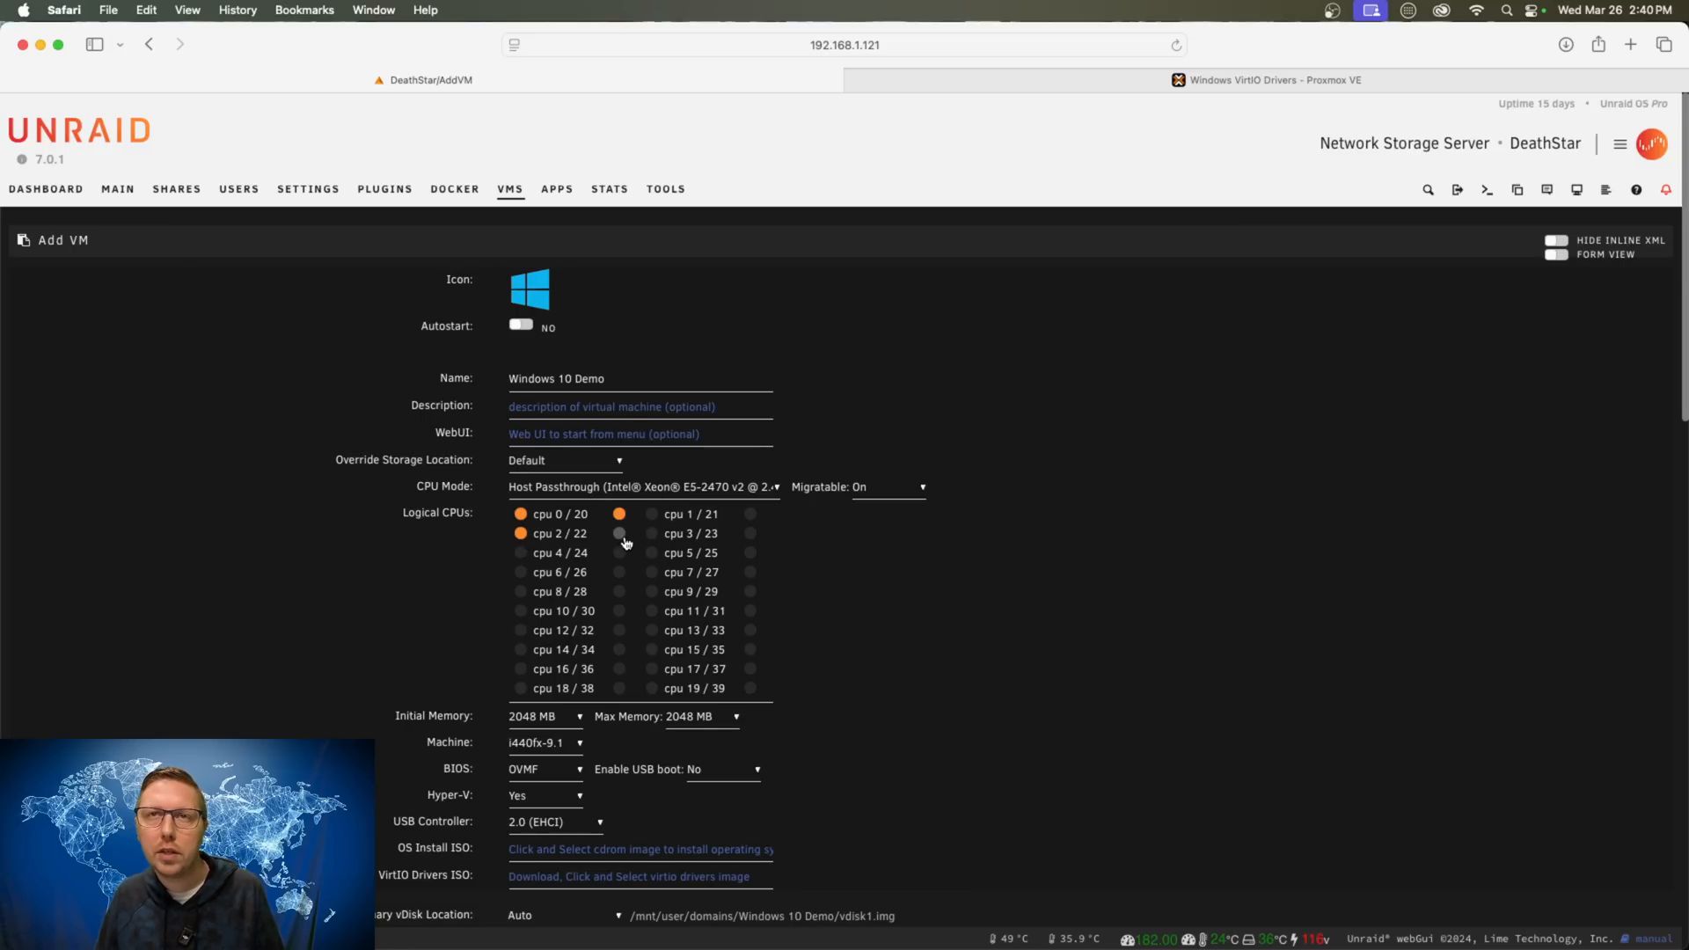
click(619, 533)
click(522, 554)
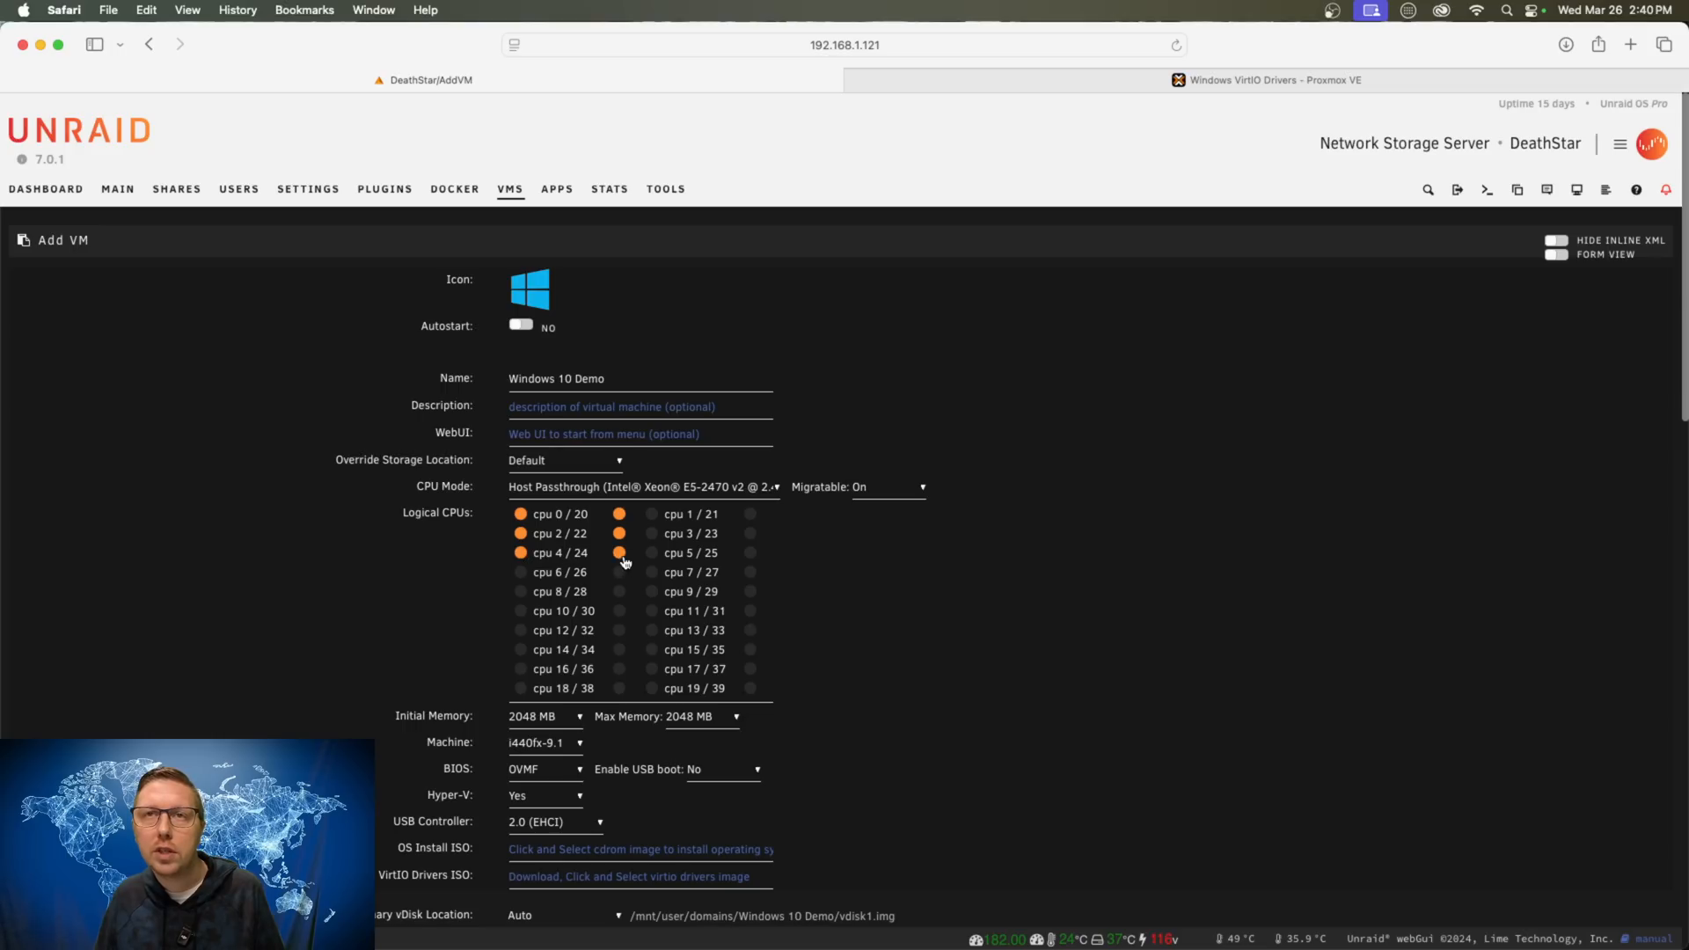
click(520, 572)
click(619, 571)
- Assign cpus 1, 3, 5 and 7 with their paired threads 21, 23, 25, 27
click(651, 514)
click(750, 514)
click(652, 534)
click(750, 534)
click(652, 553)
click(750, 553)
click(652, 572)
click(750, 573)
- Set the VM's initial memory to 32256 MB
scroll(928, 734, down, 5)
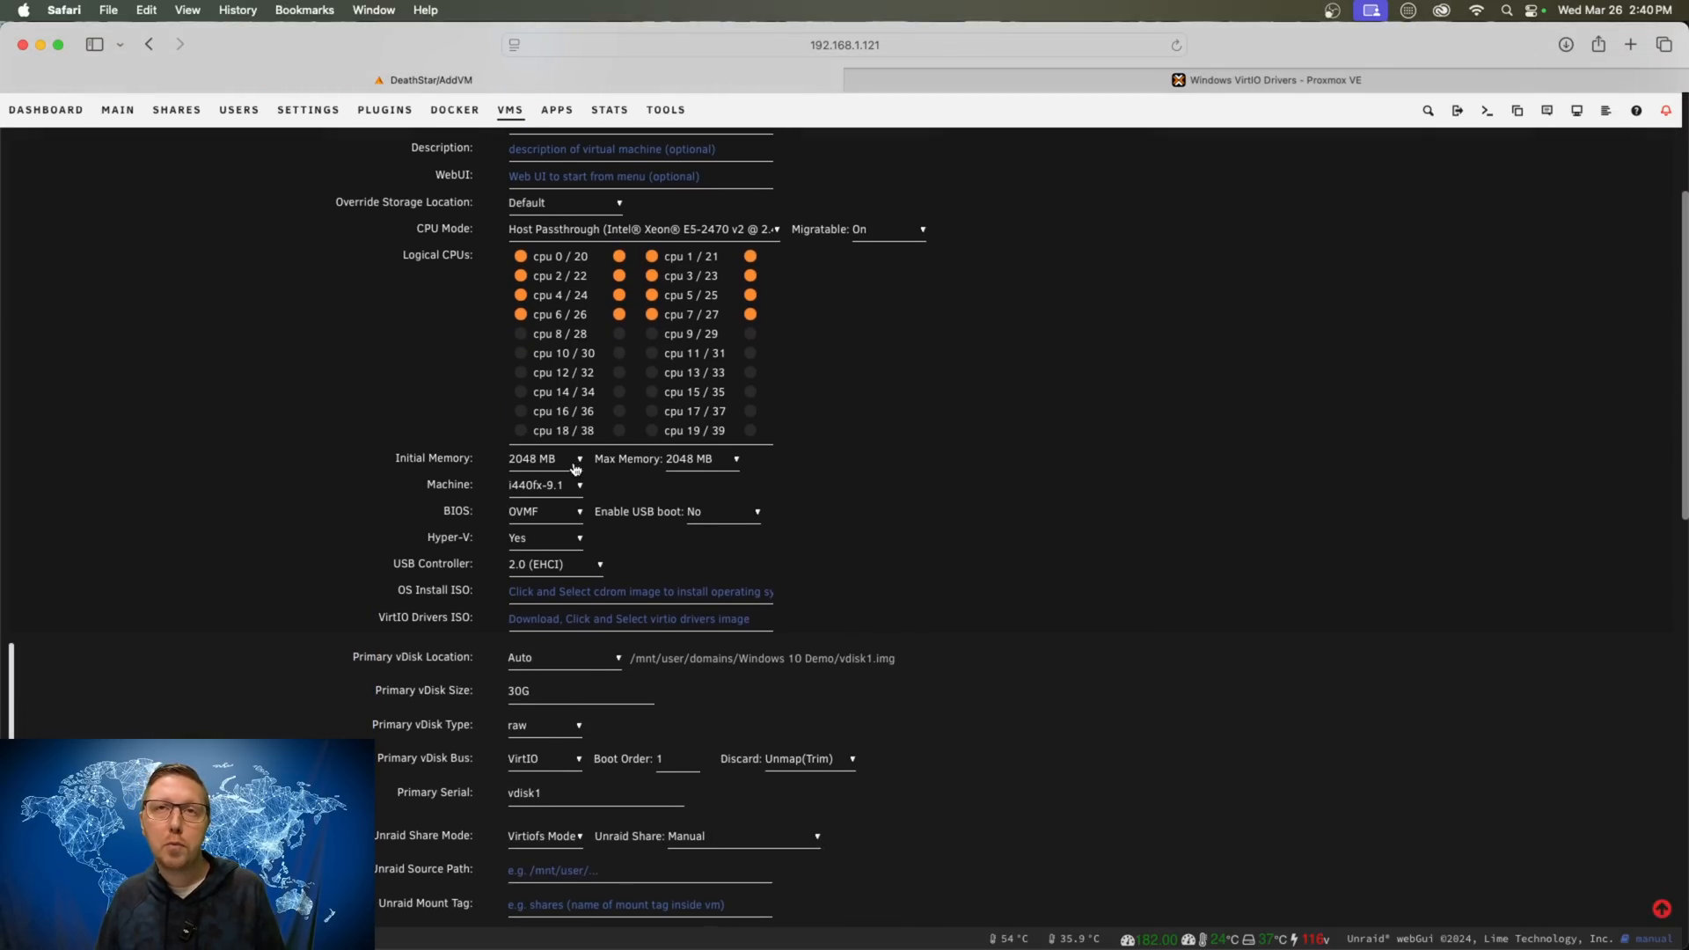
click(557, 464)
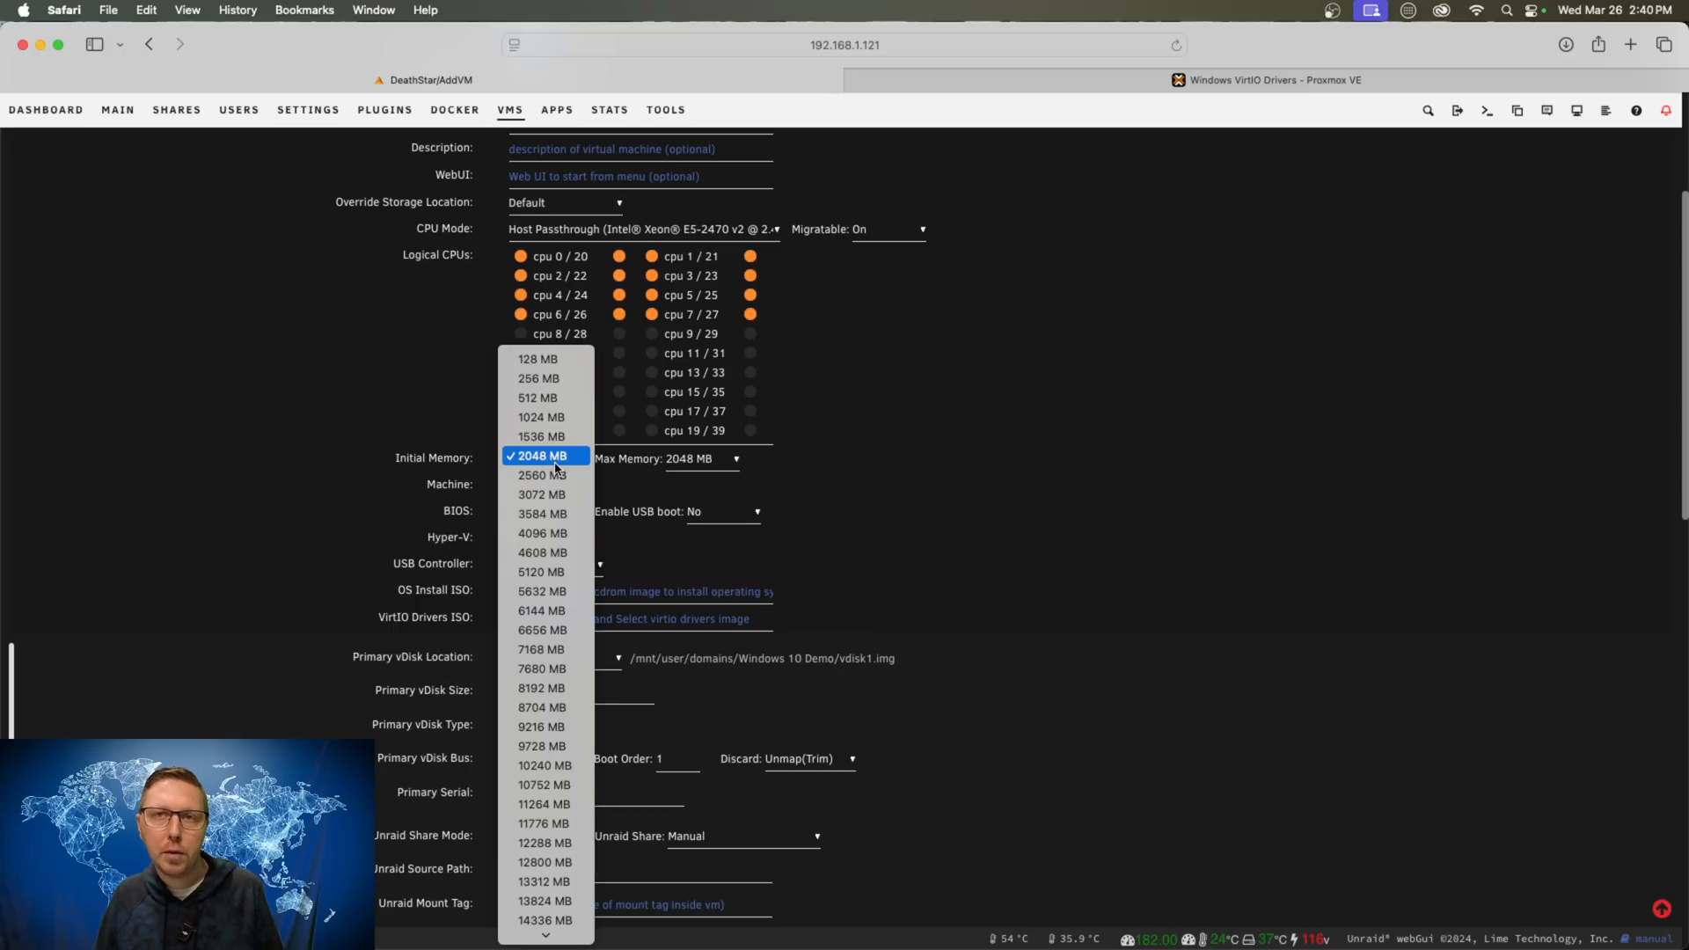
scroll(553, 718, down, 10)
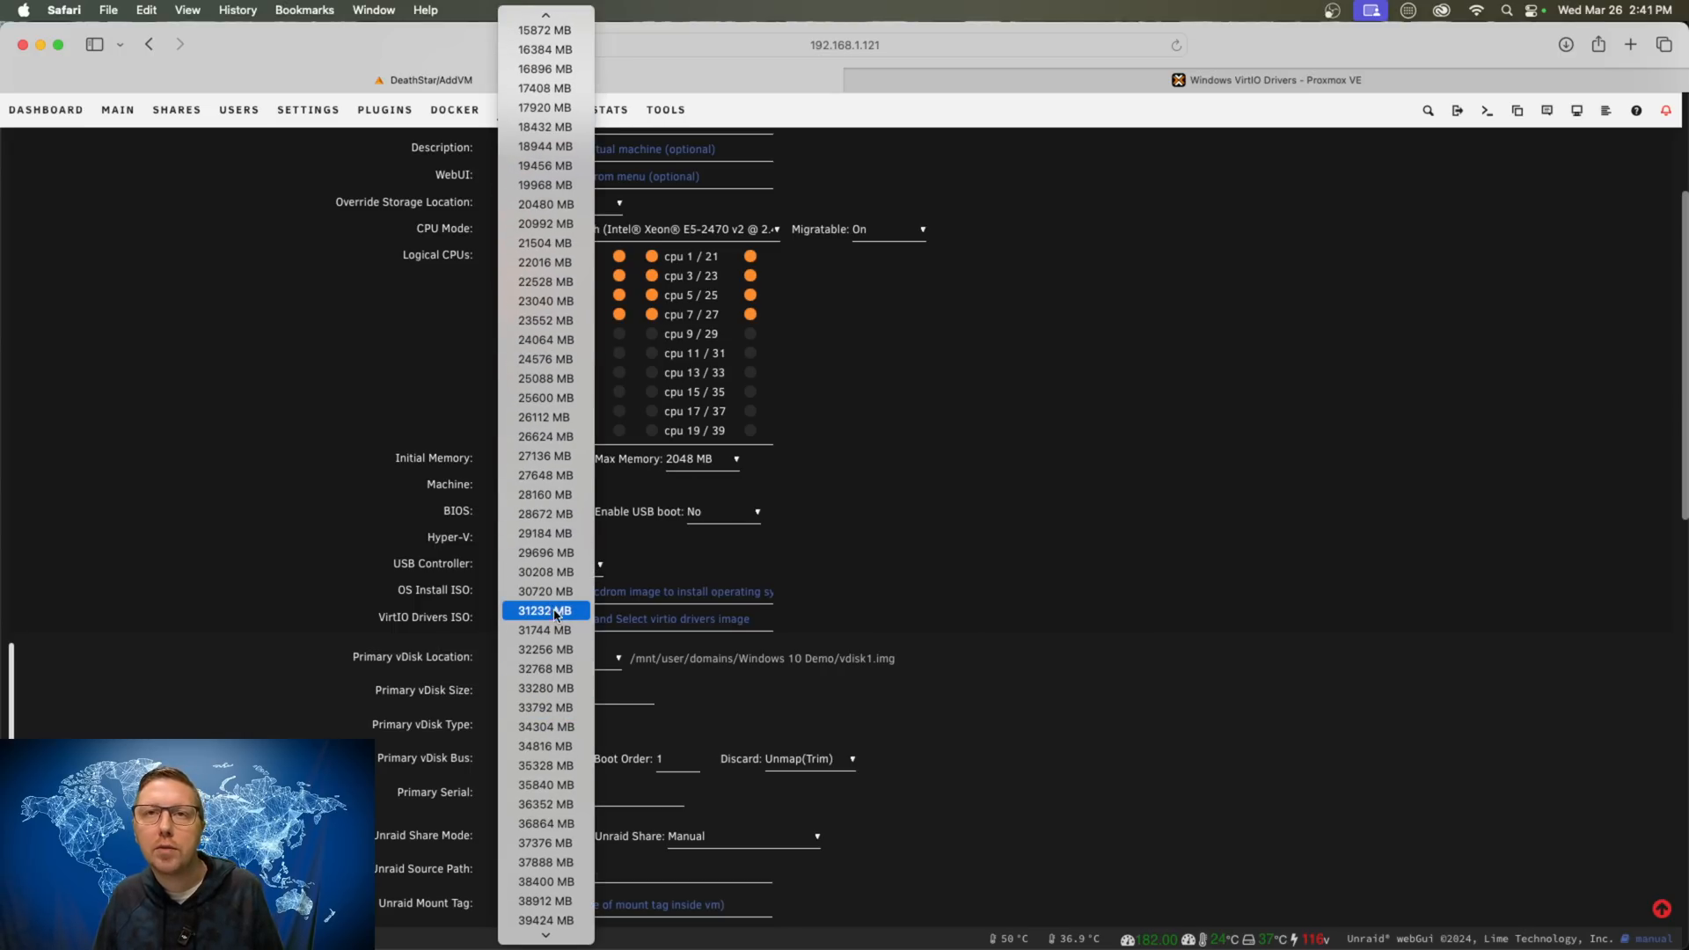
click(556, 651)
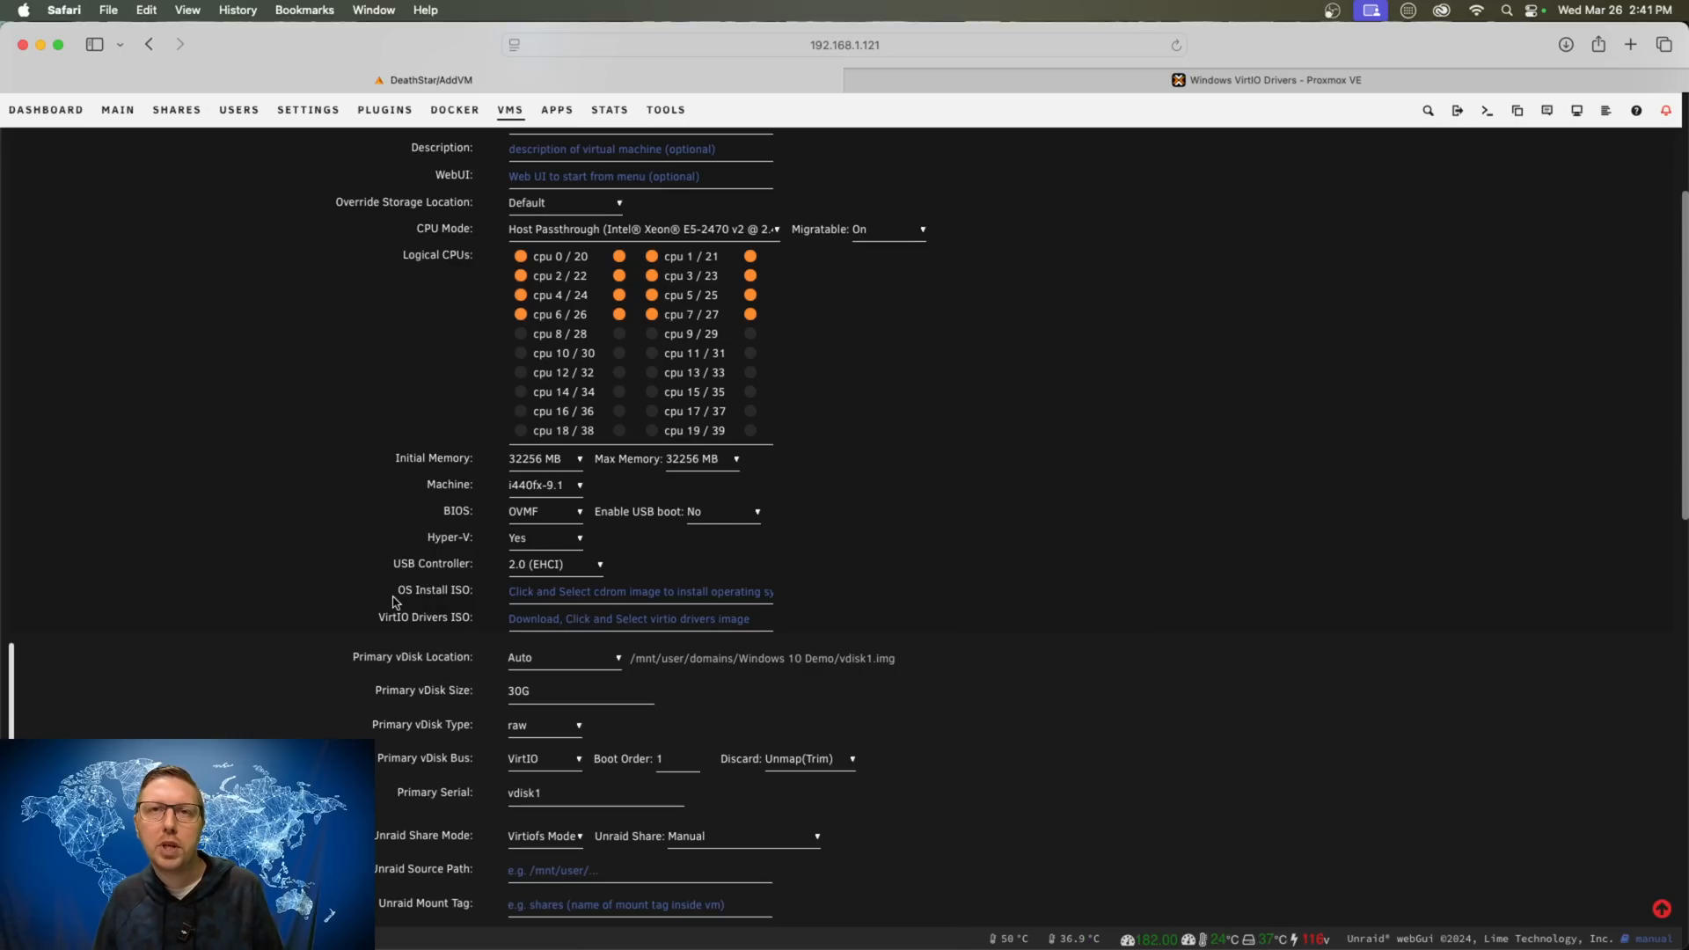
- Choose tiny10 23h1 x64.iso as the OS install ISO
click(689, 592)
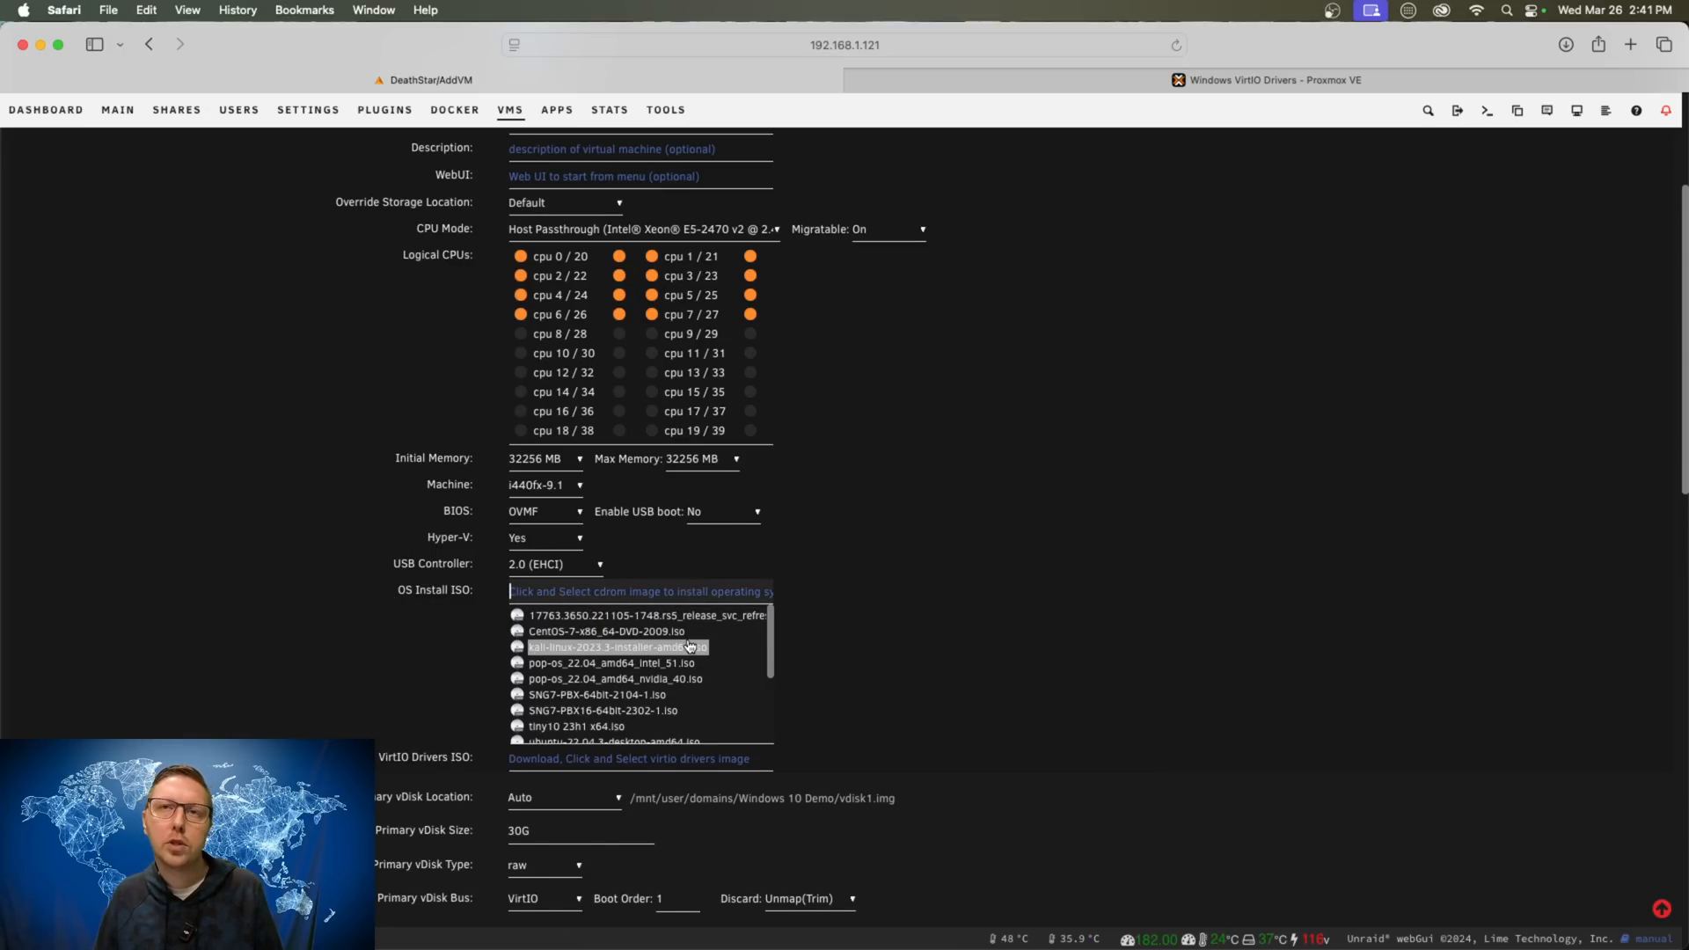
scroll(673, 658, down, 3)
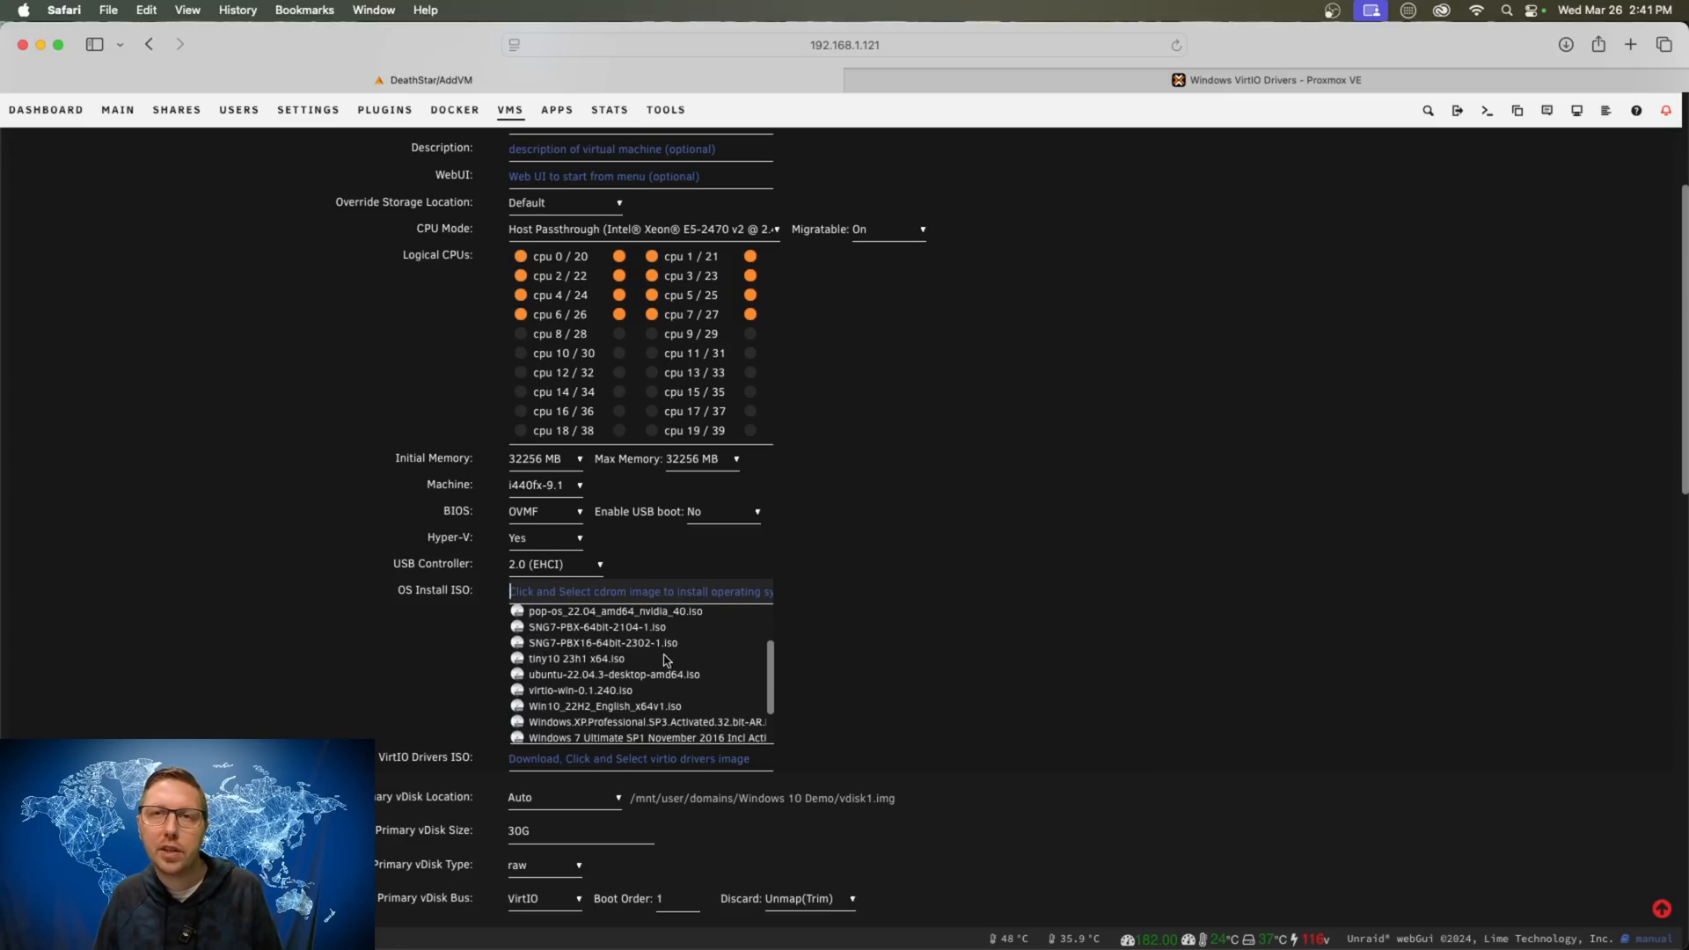
click(584, 660)
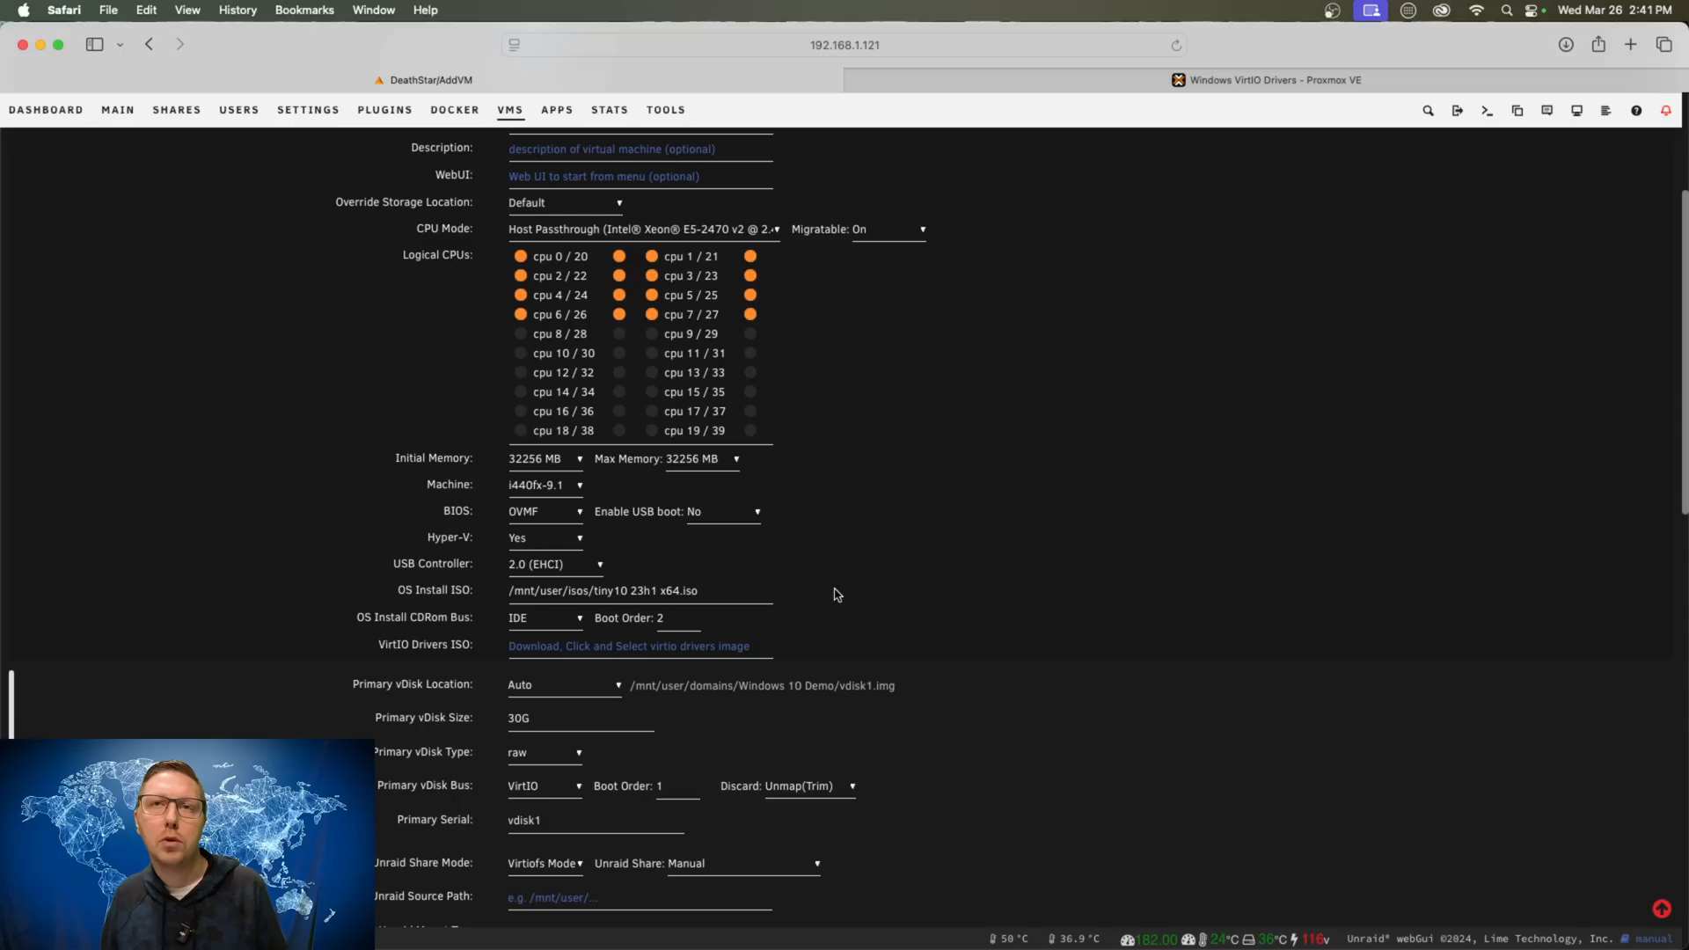
- Choose virtio-win-0.1.240.iso as the VirtIO drivers ISO
scroll(837, 594, down, 1)
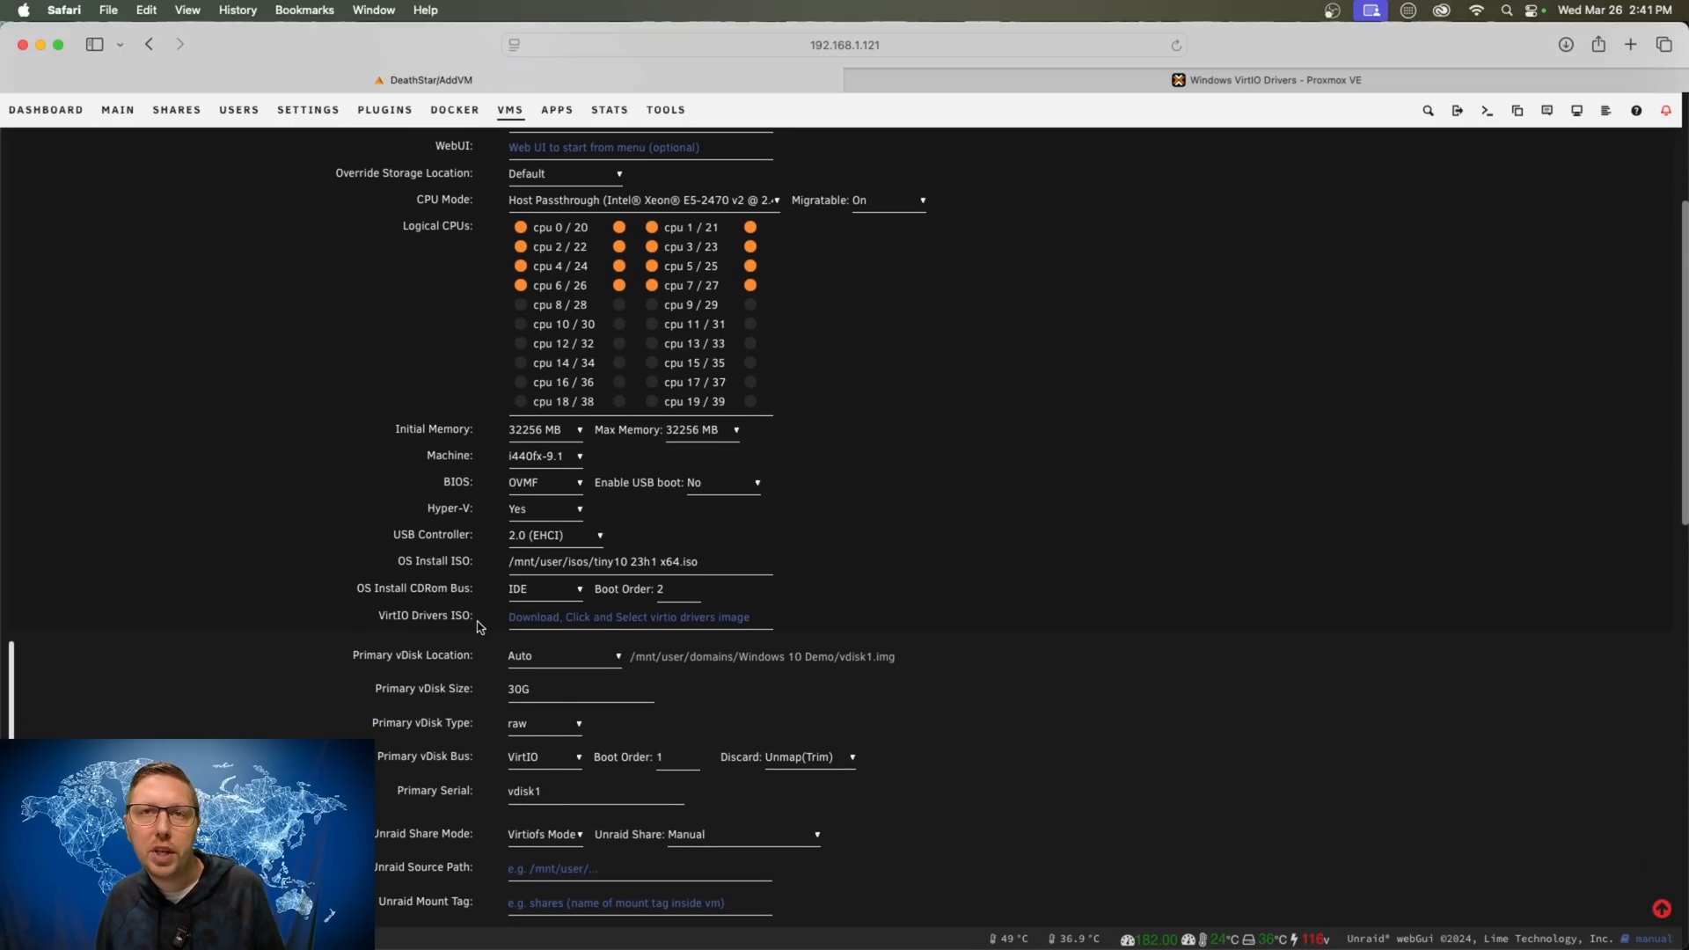
click(614, 617)
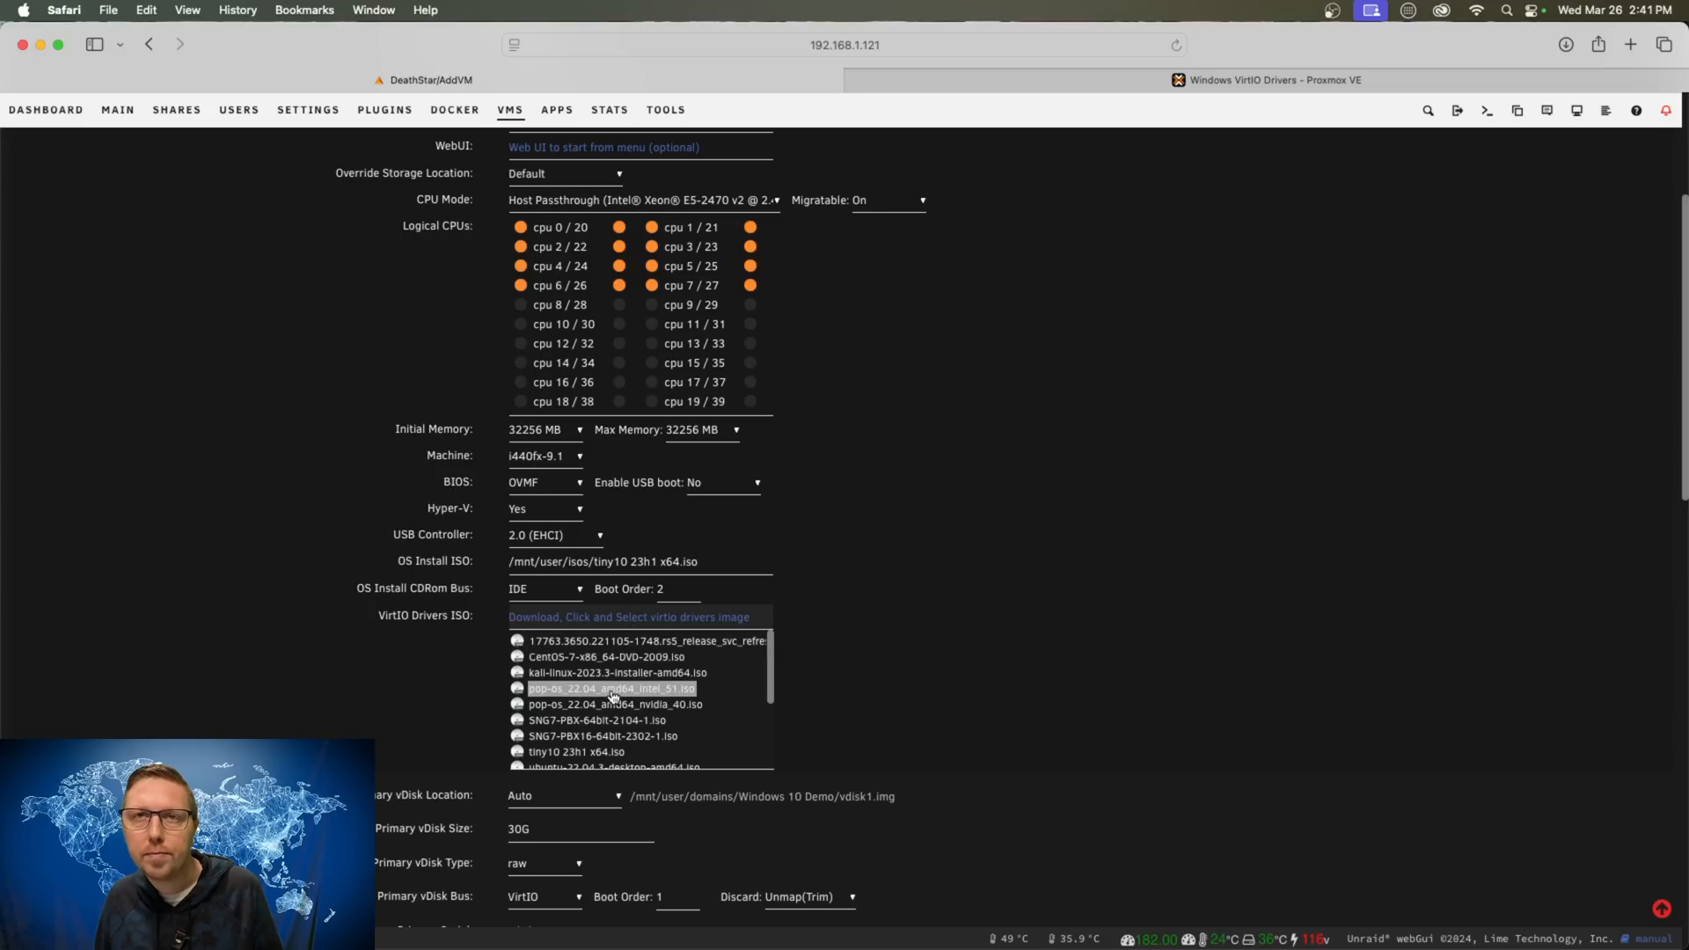
scroll(621, 697, down, 3)
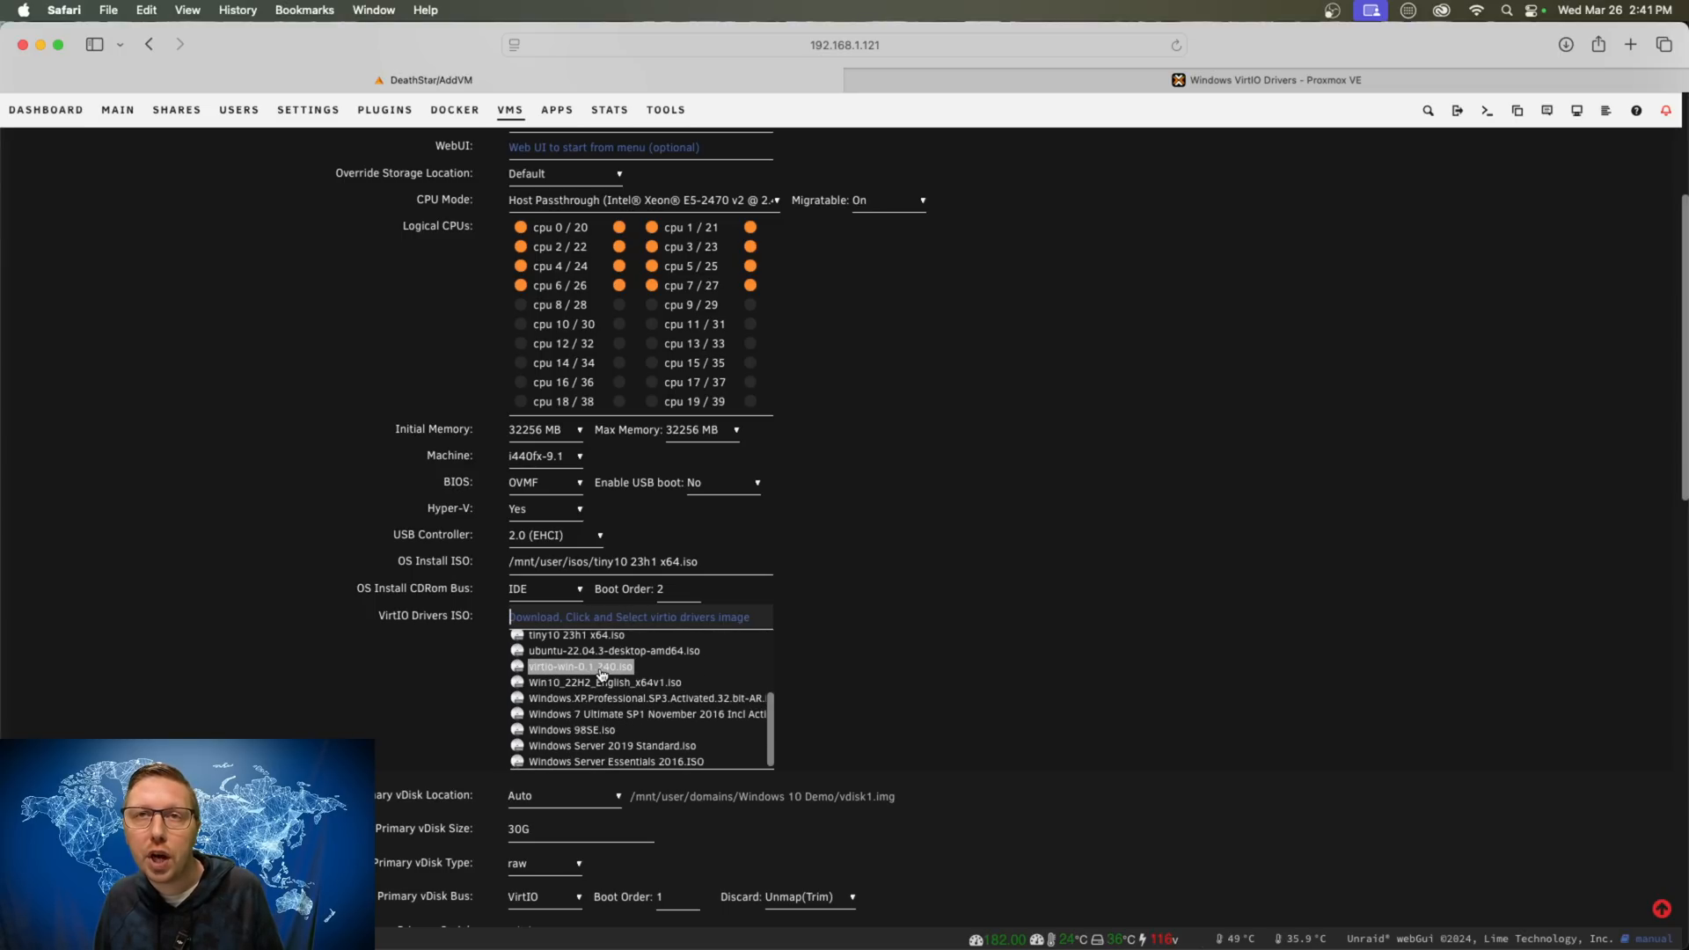
click(573, 671)
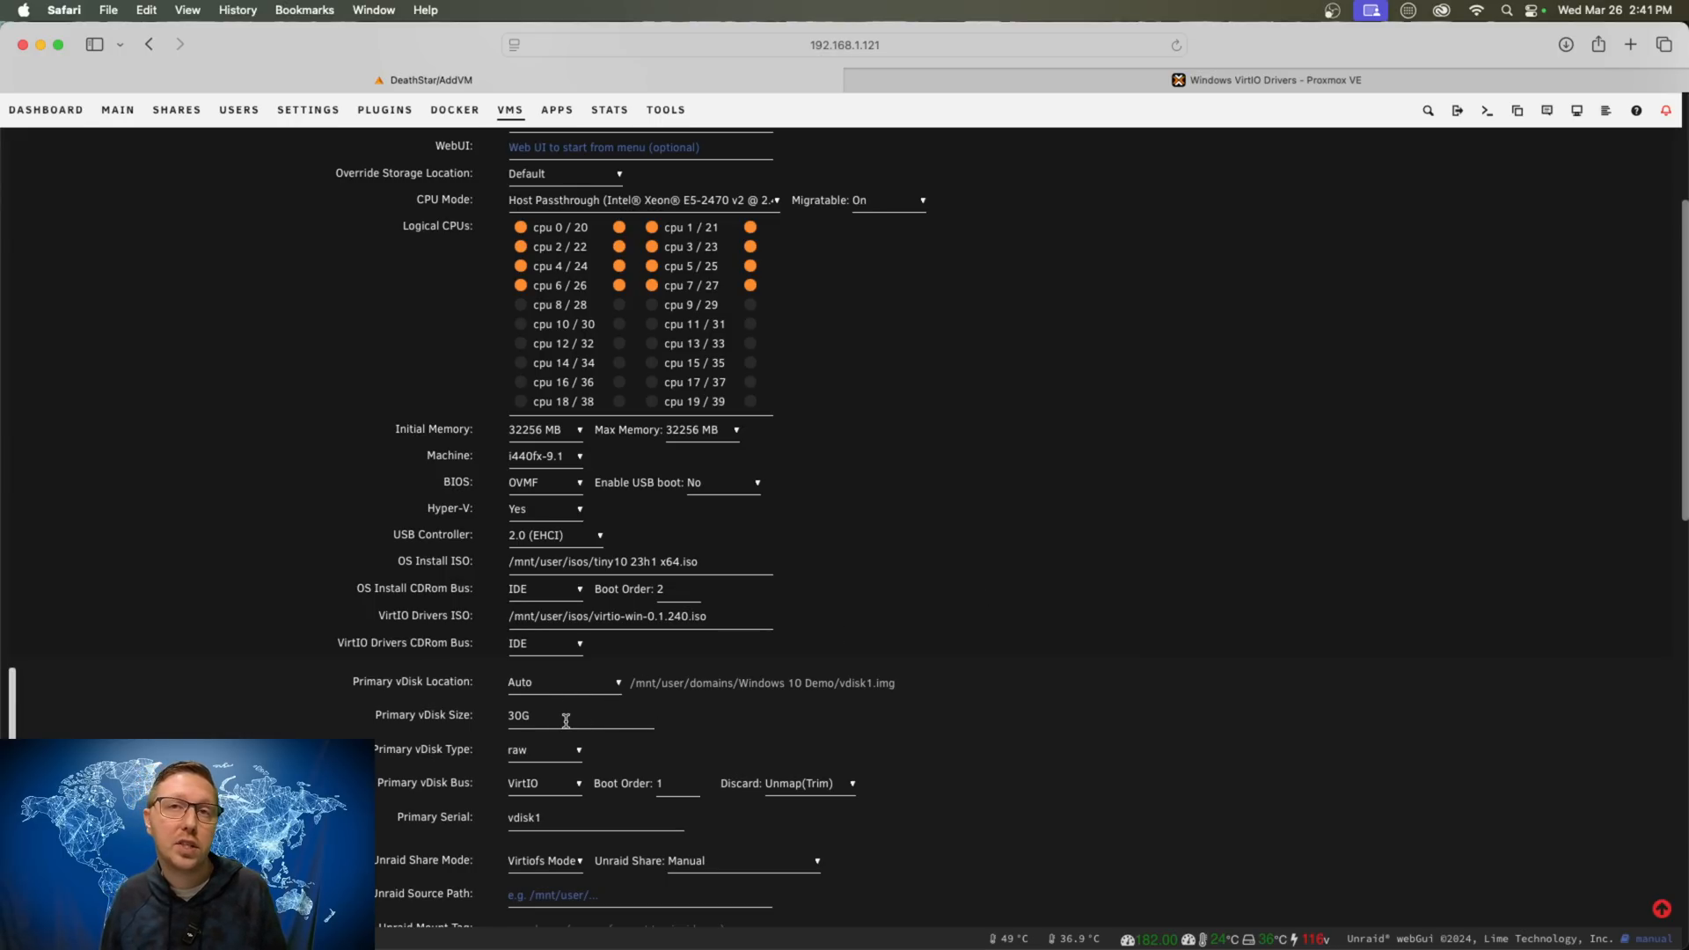
- Select the current 30 in the Primary vDisk Size field for replacement
scroll(558, 720, down, 2)
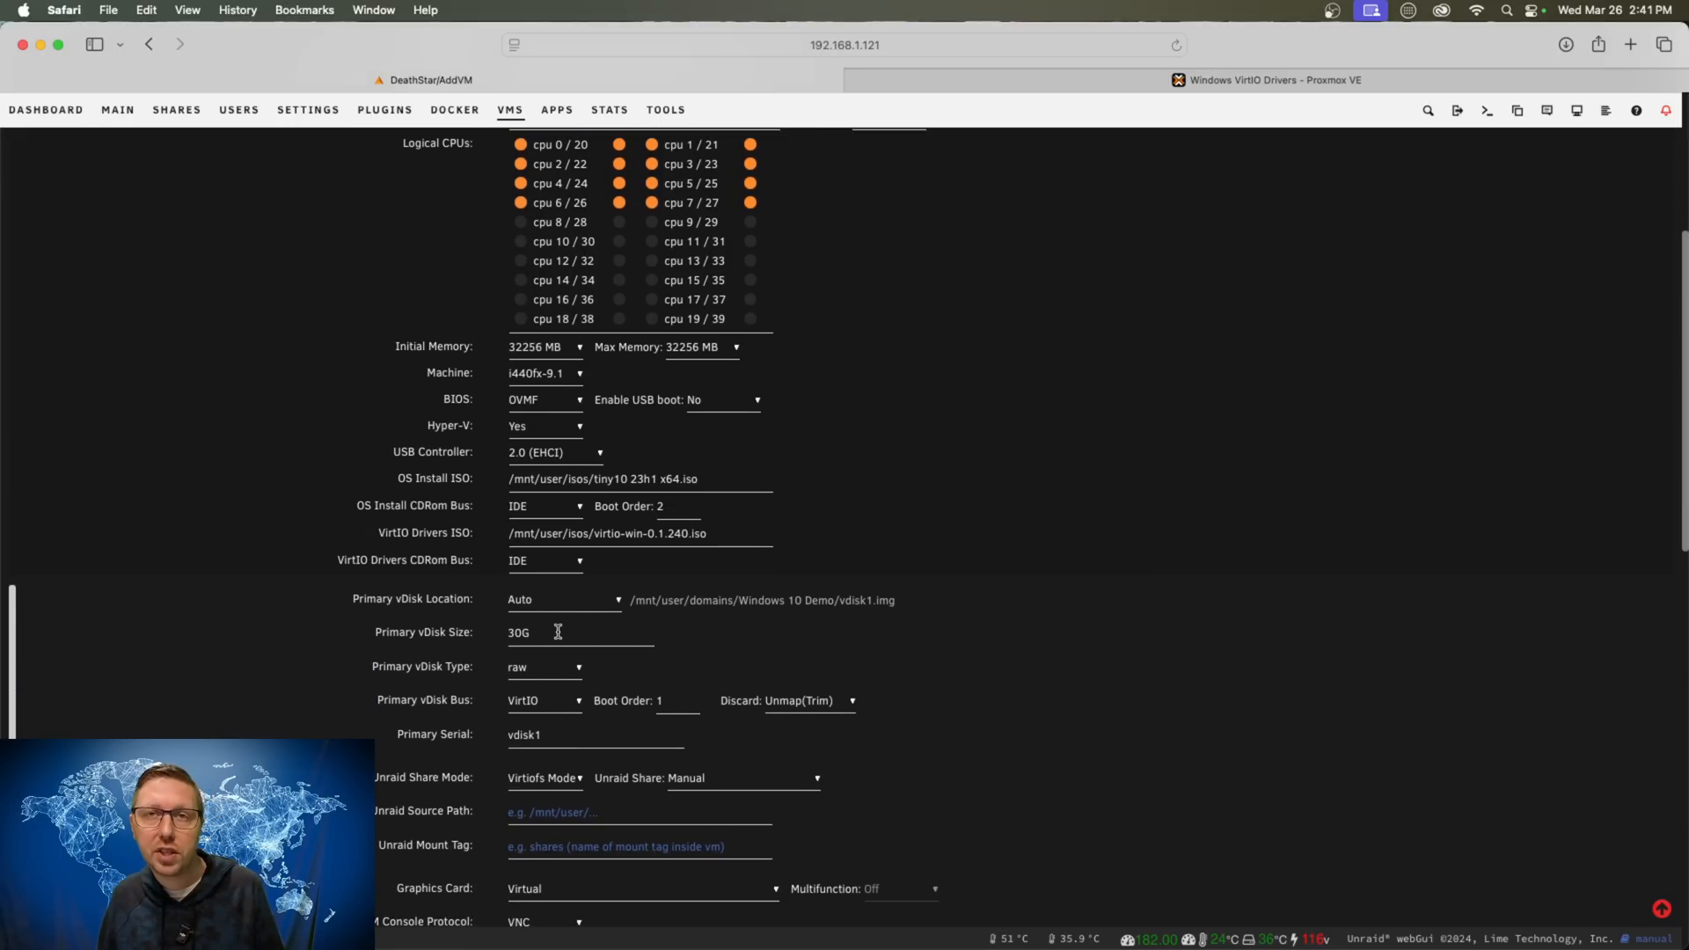
scroll(557, 632, down, 1)
drag(524, 626, 489, 624)
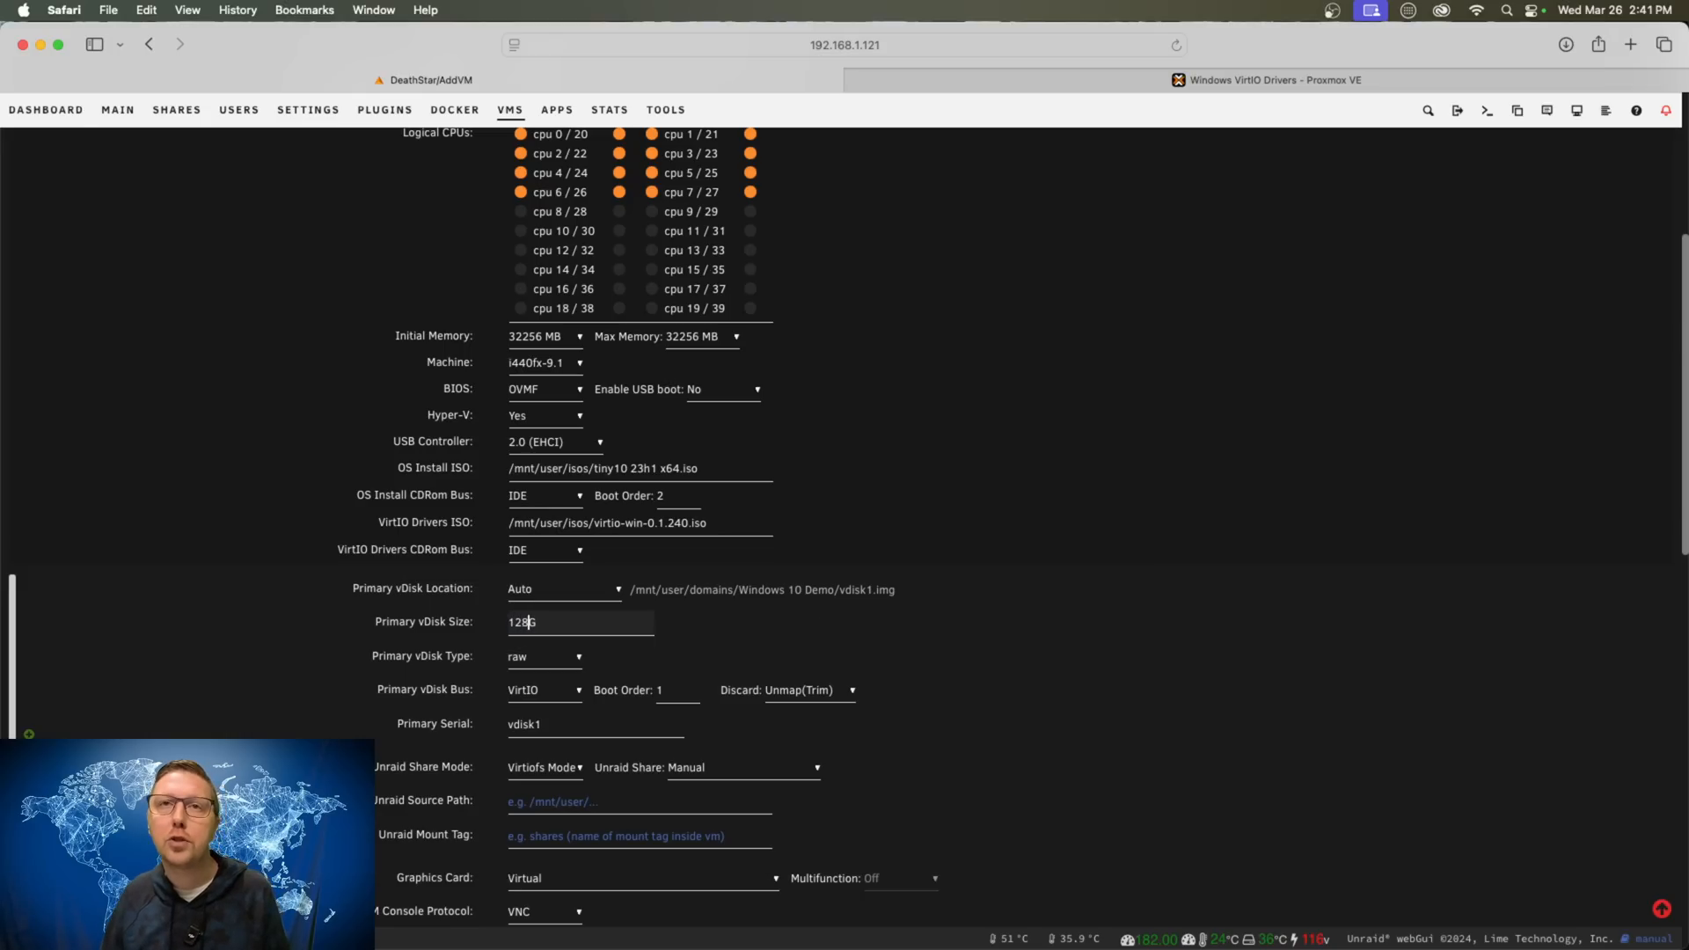
- Enter 128 as the primary vdisk size, review the form, and create the Windows 10 Demo VM
text(128)
click(1099, 645)
scroll(1065, 671, down, 6)
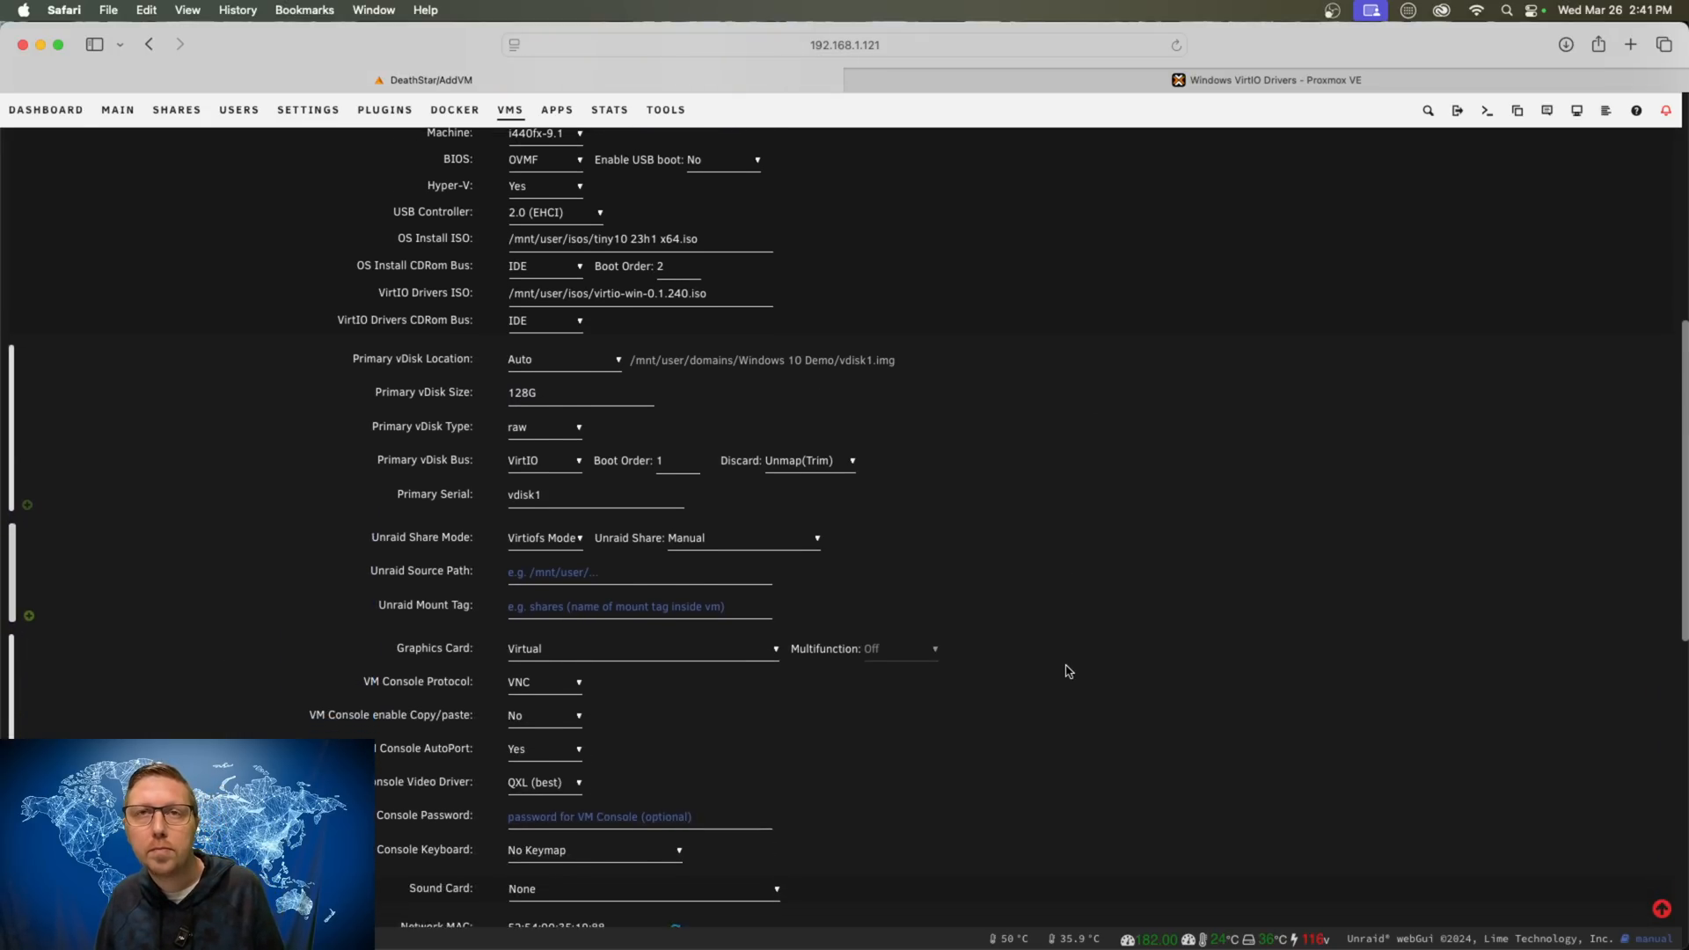
scroll(1056, 668, down, 8)
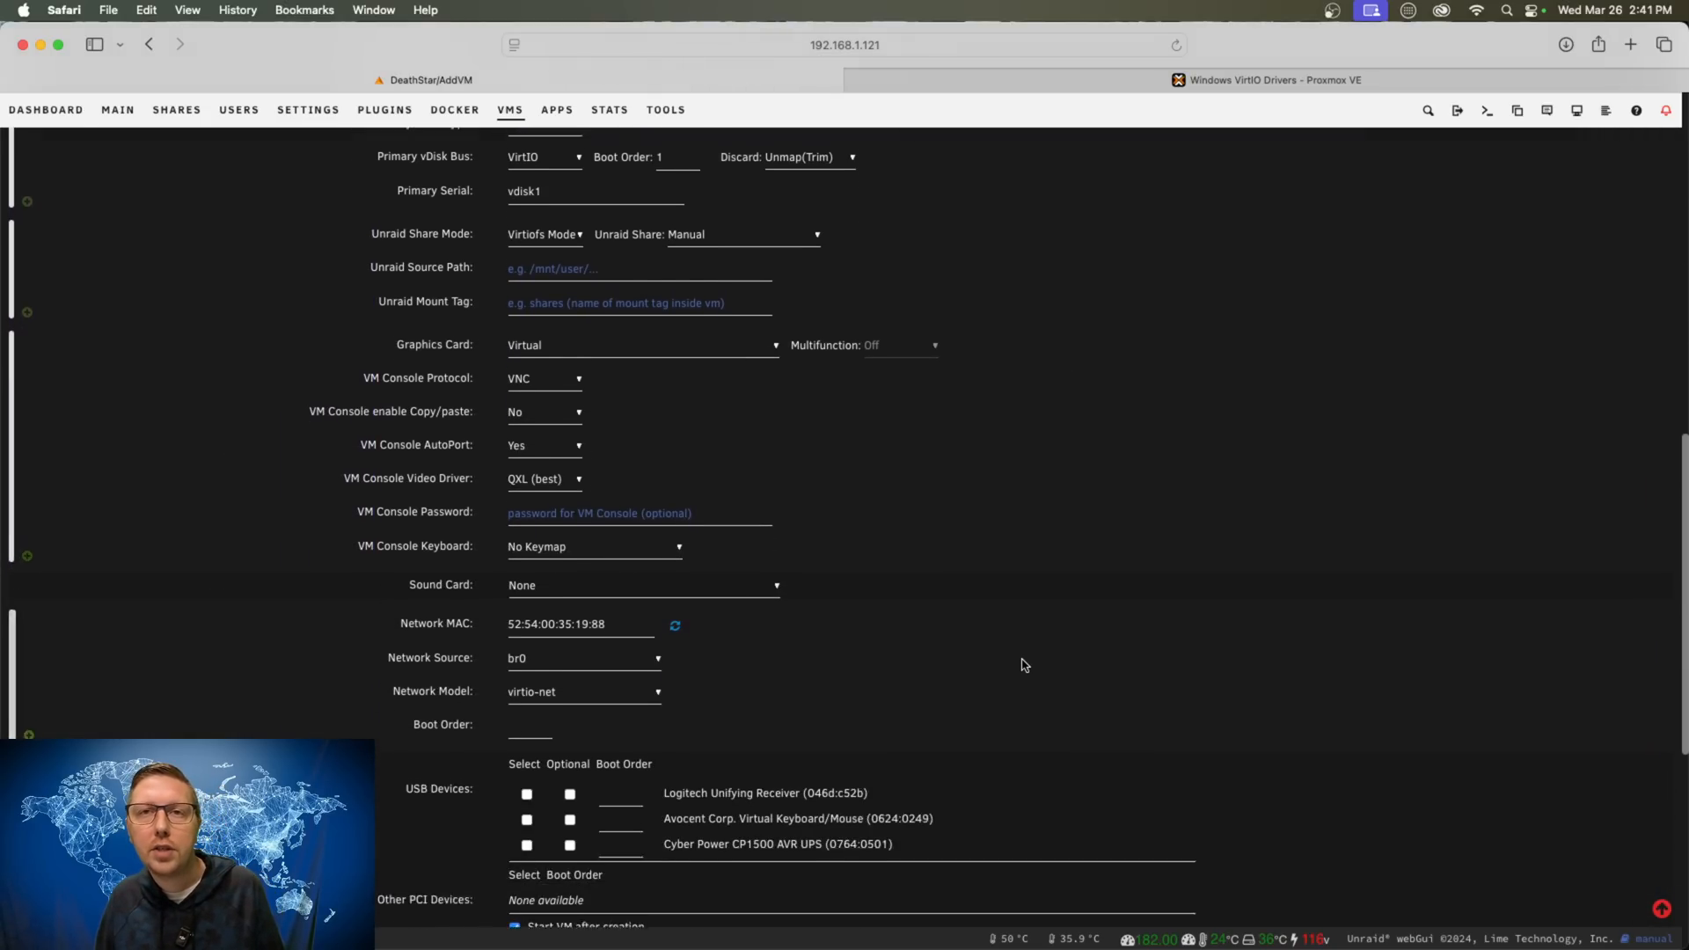
scroll(1030, 663, down, 3)
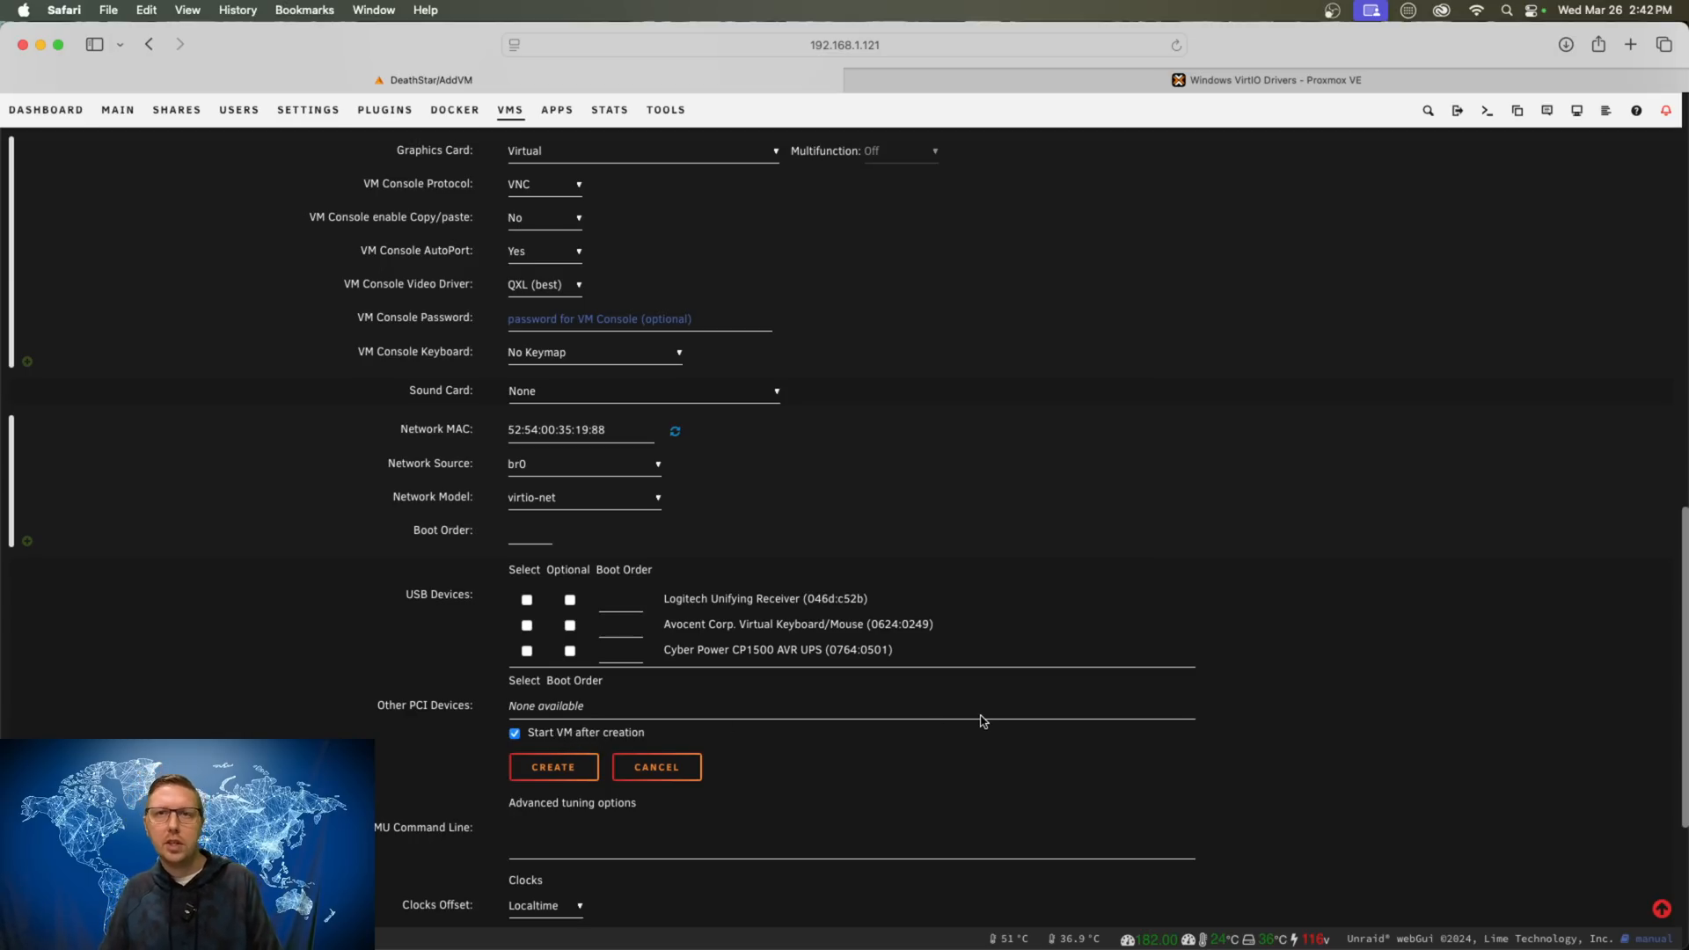
scroll(858, 738, down, 1)
scroll(858, 739, down, 7)
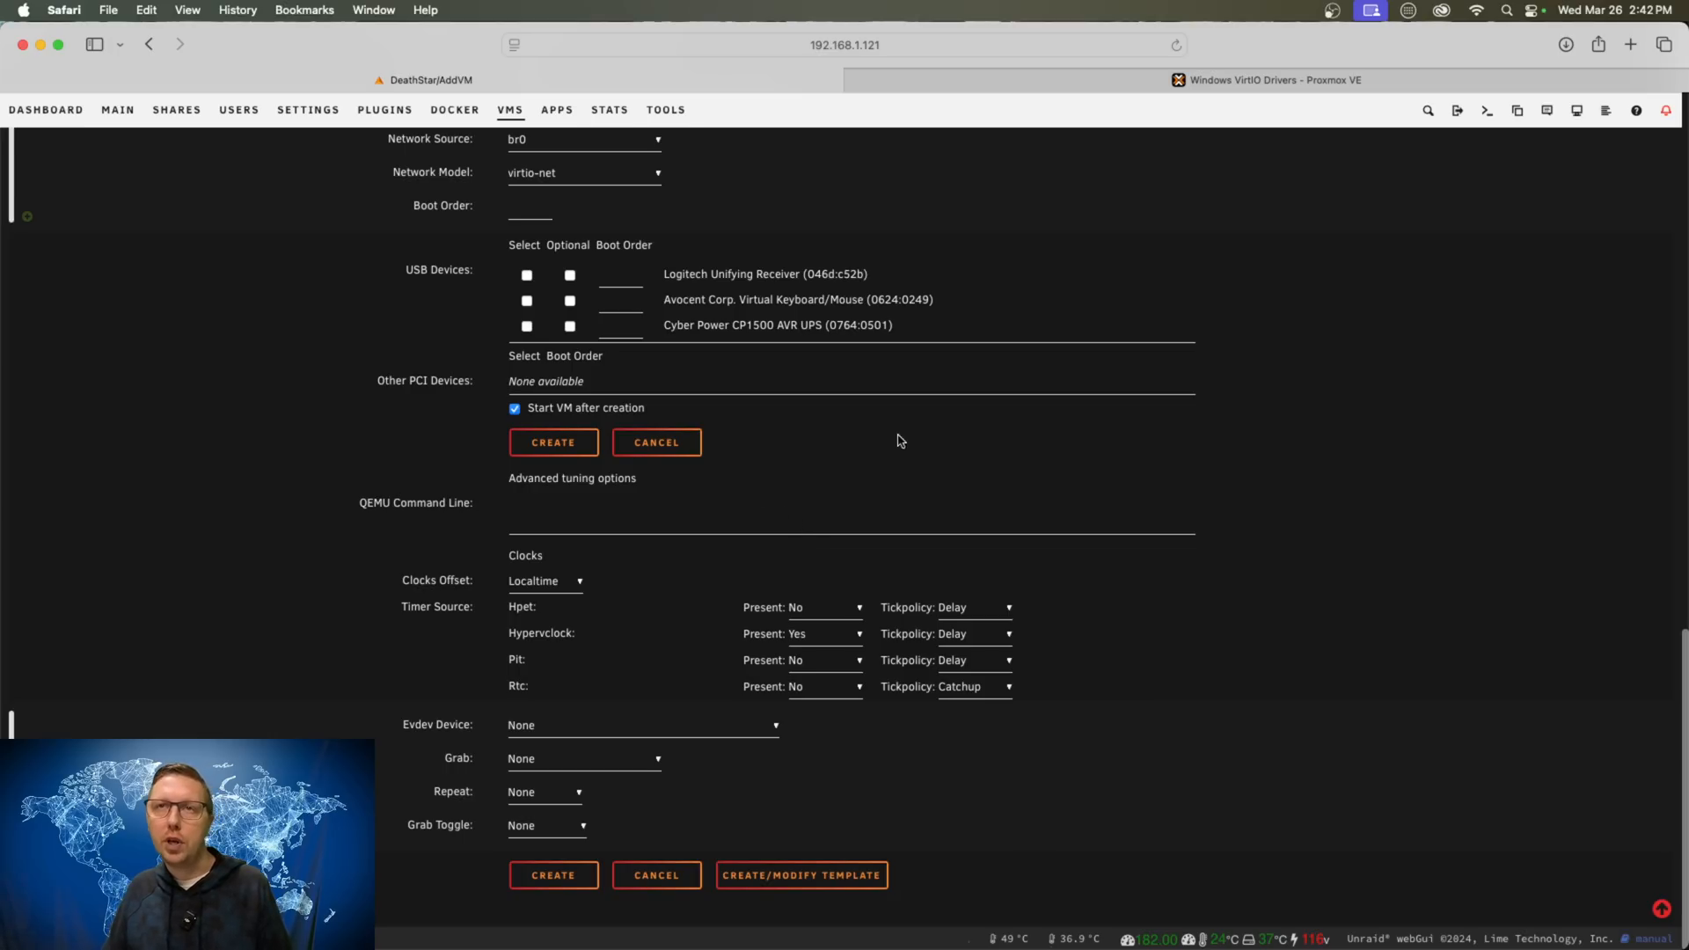
scroll(909, 430, up, 4)
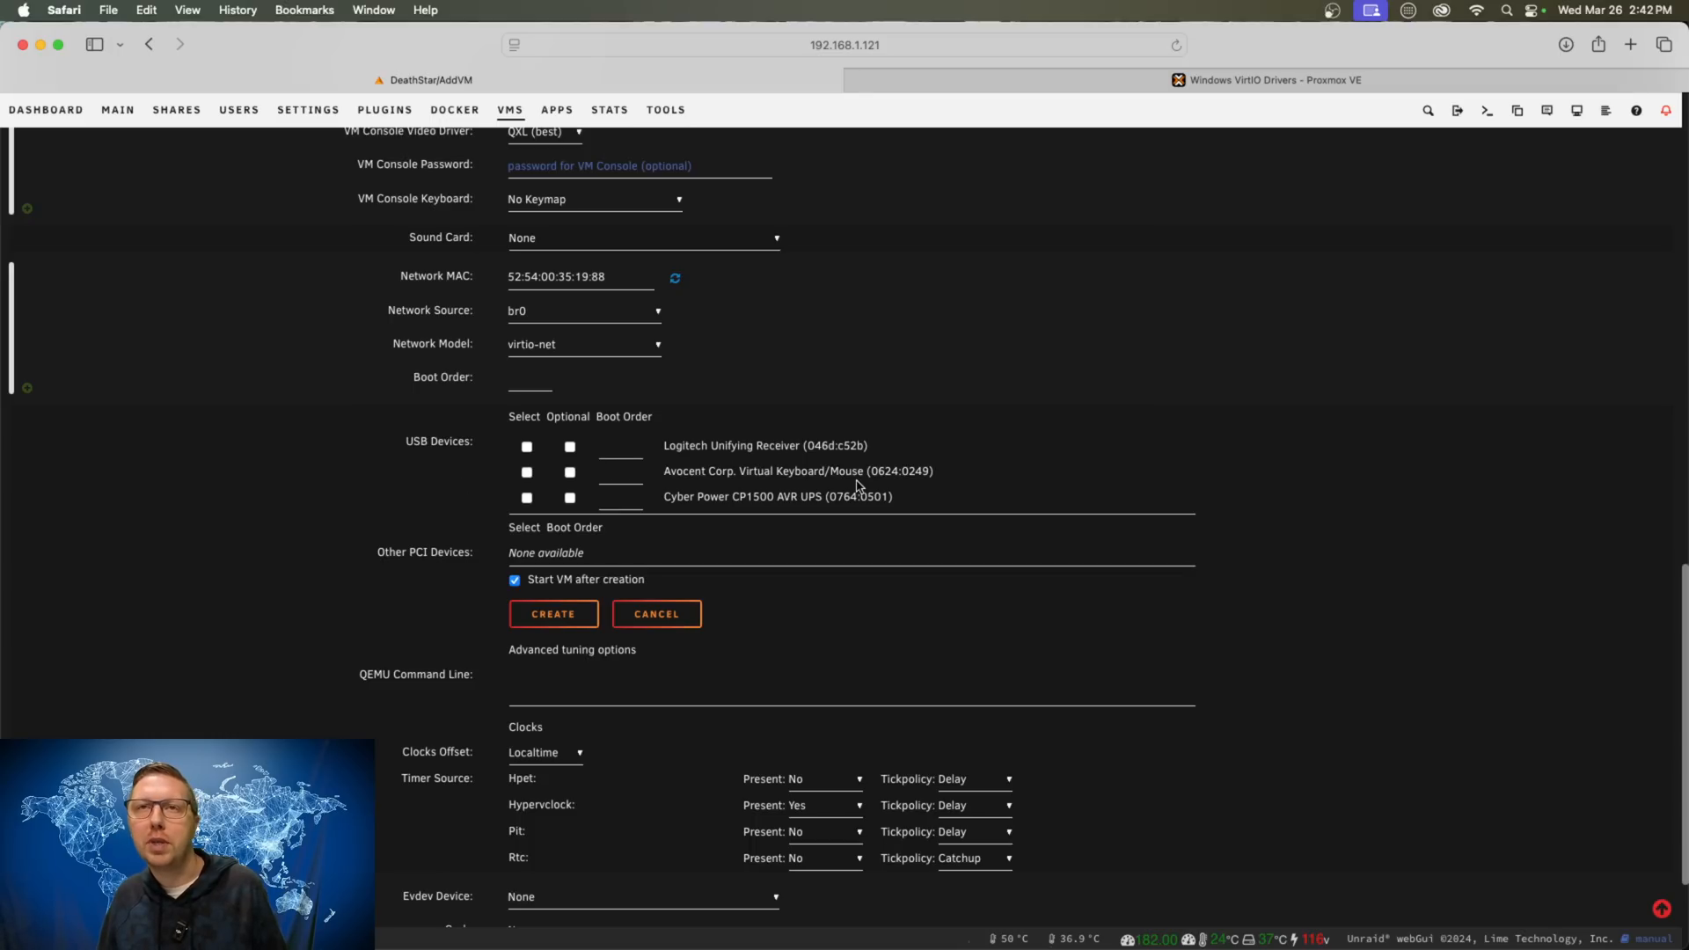
scroll(1003, 583, up, 10)
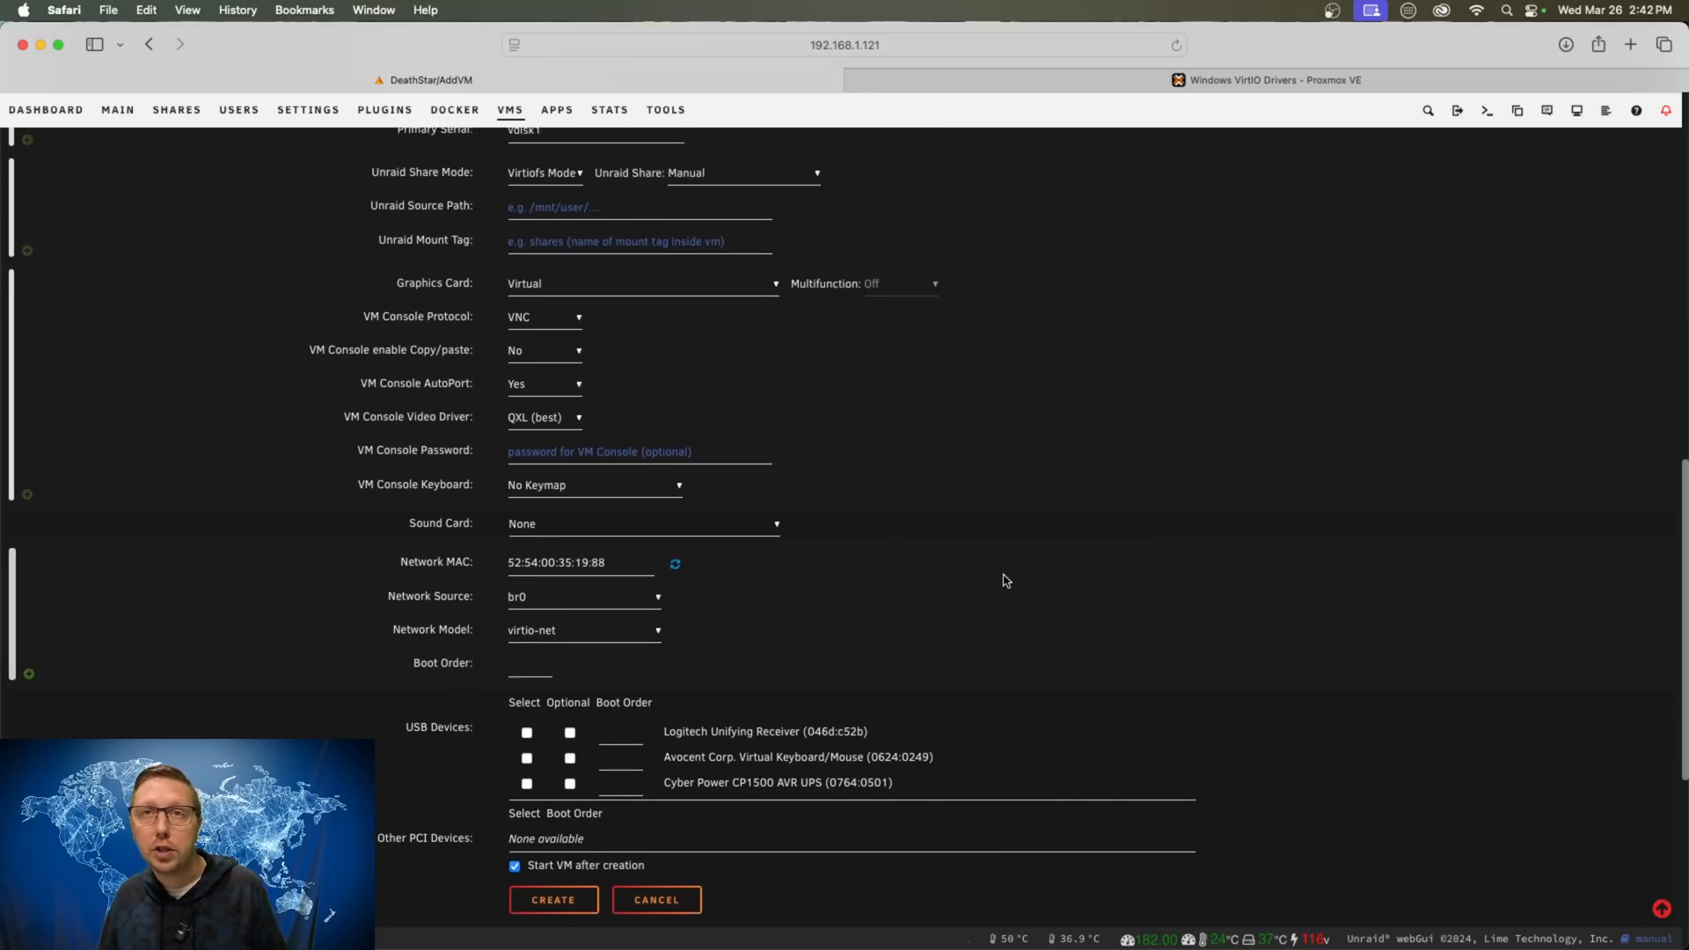
scroll(982, 578, down, 8)
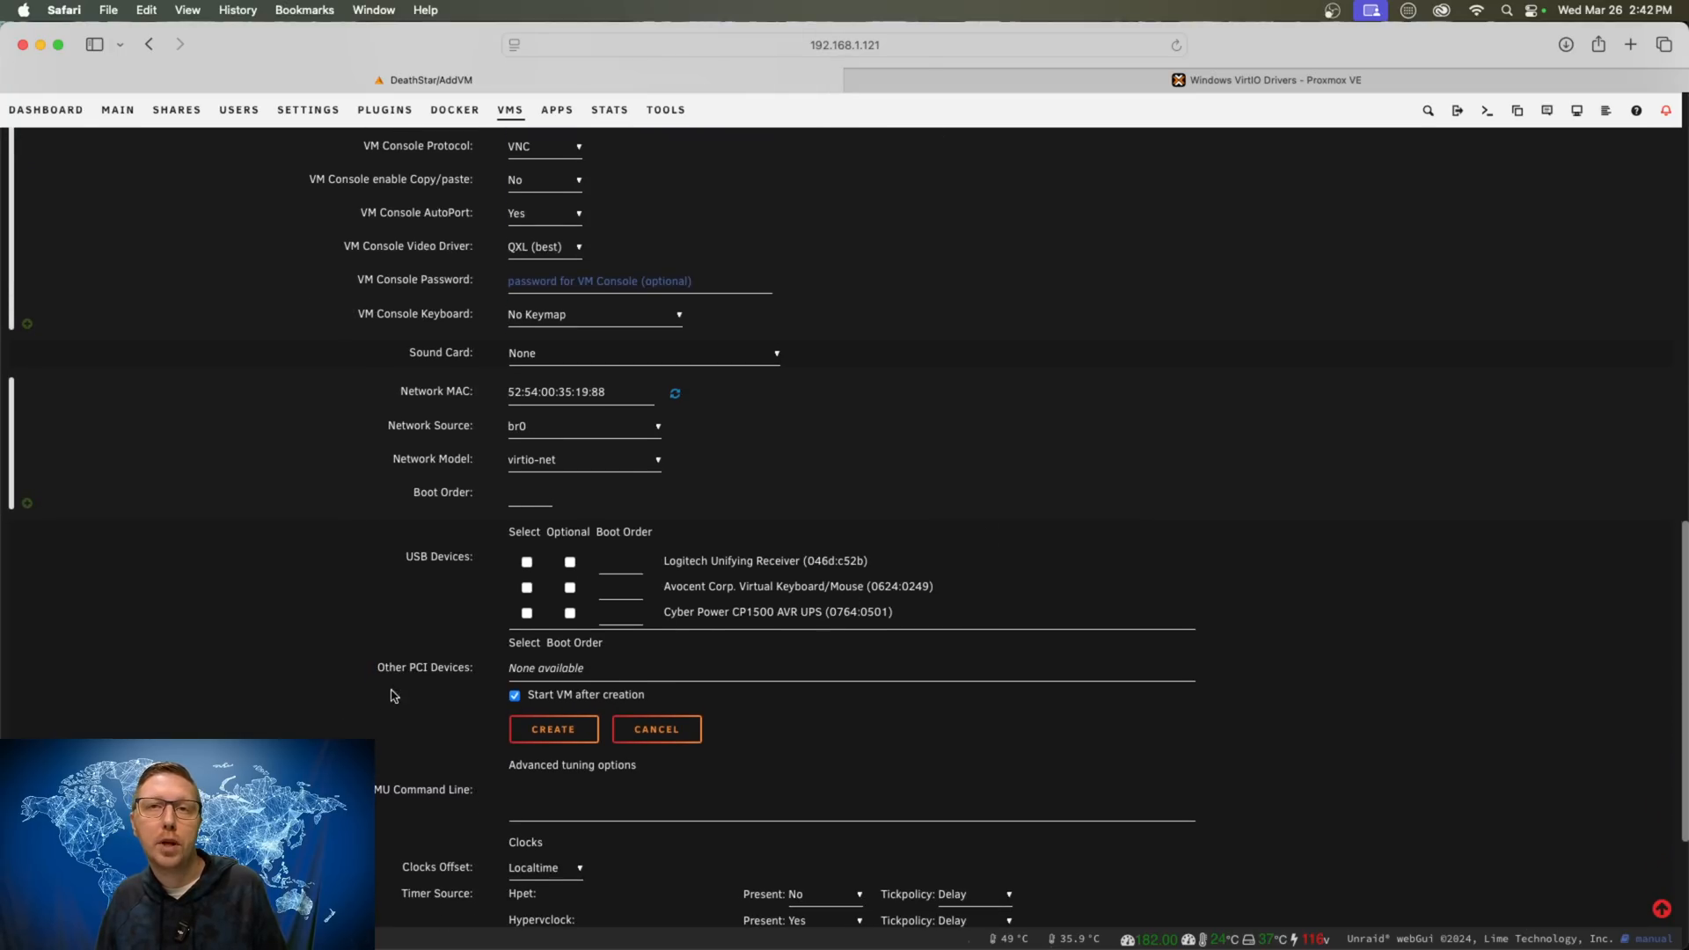
click(559, 733)
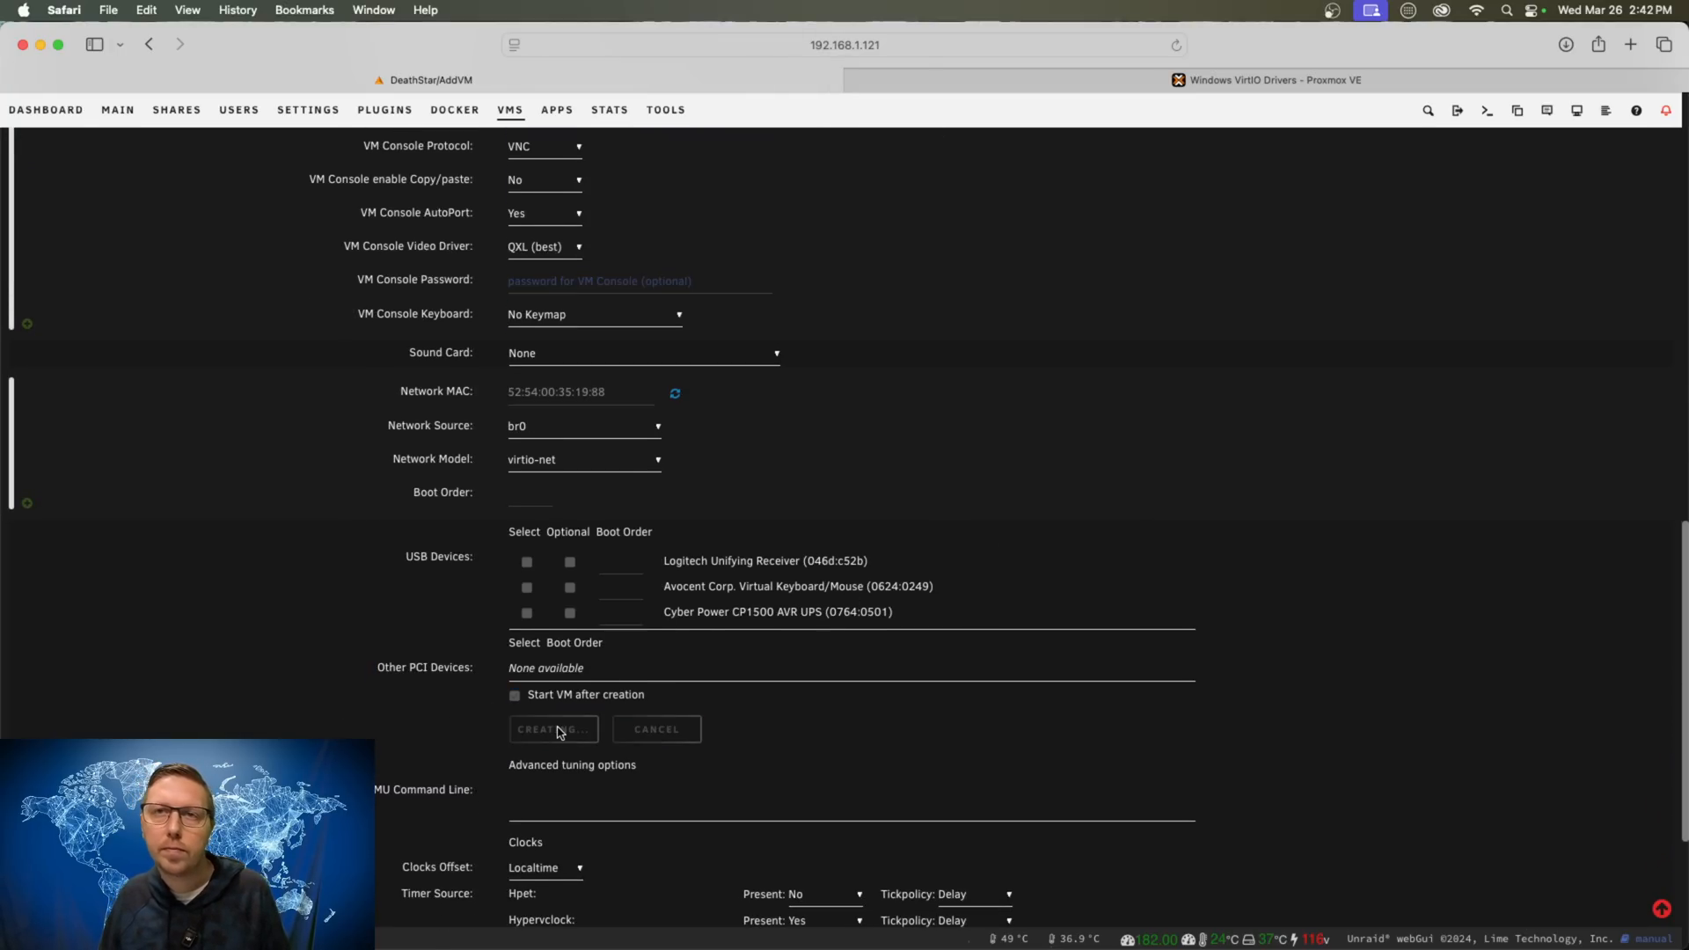
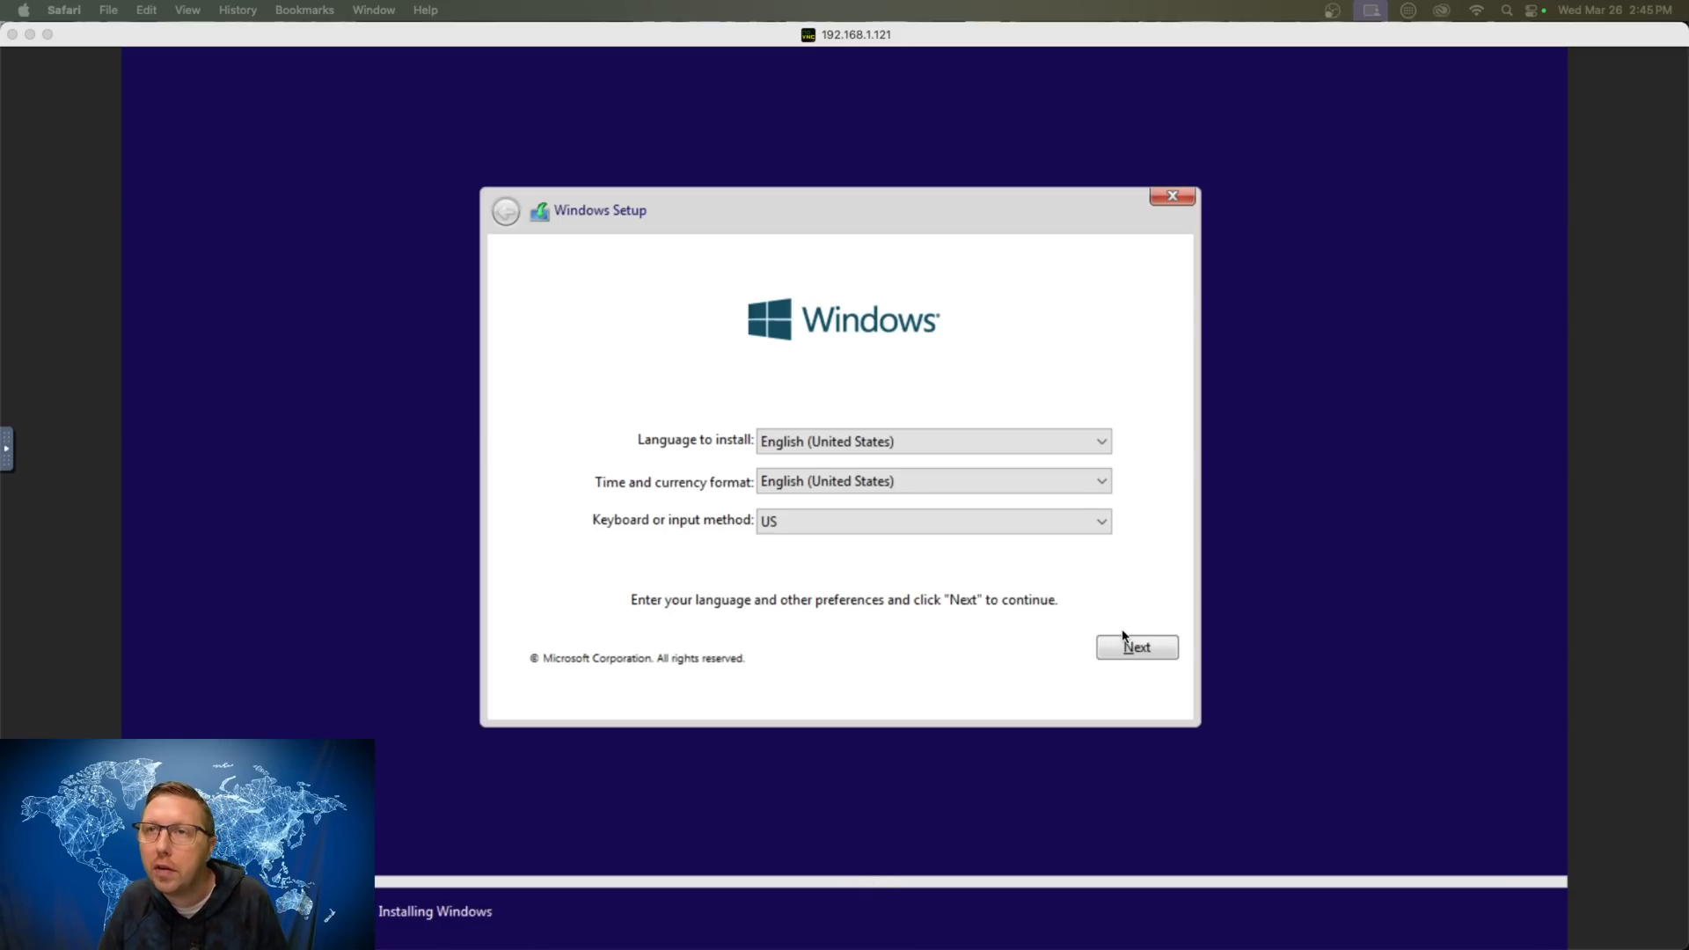
- Continue past the language page, accept the license terms, and pick the custom install path
click(1135, 649)
click(1135, 656)
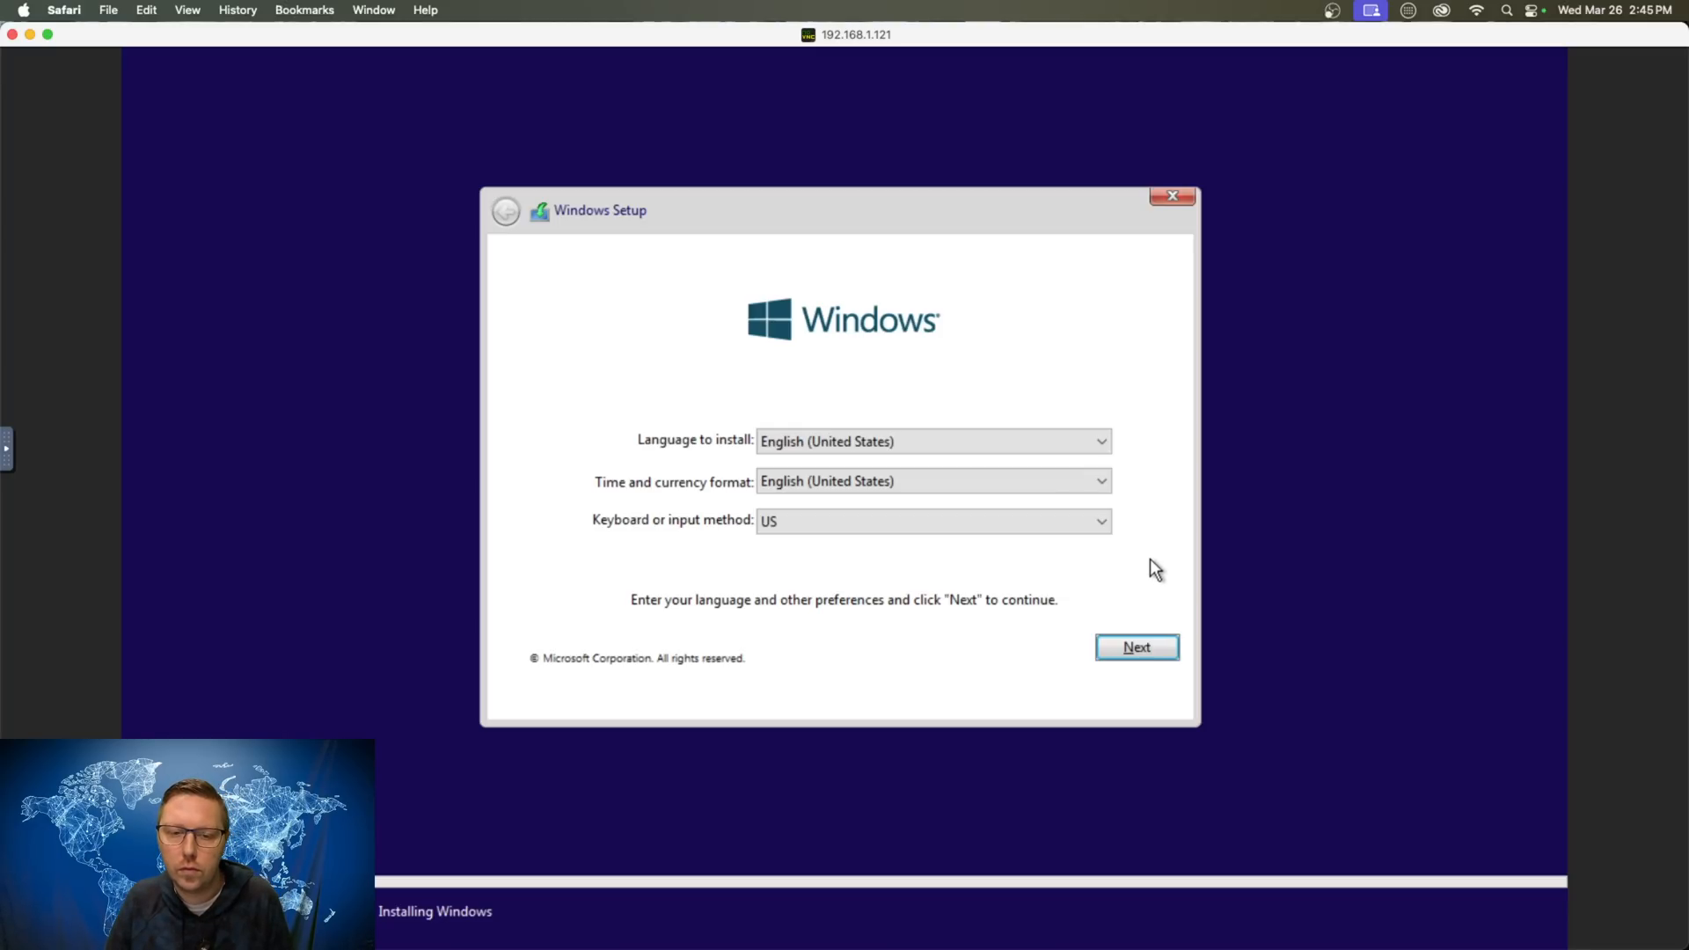
click(1136, 653)
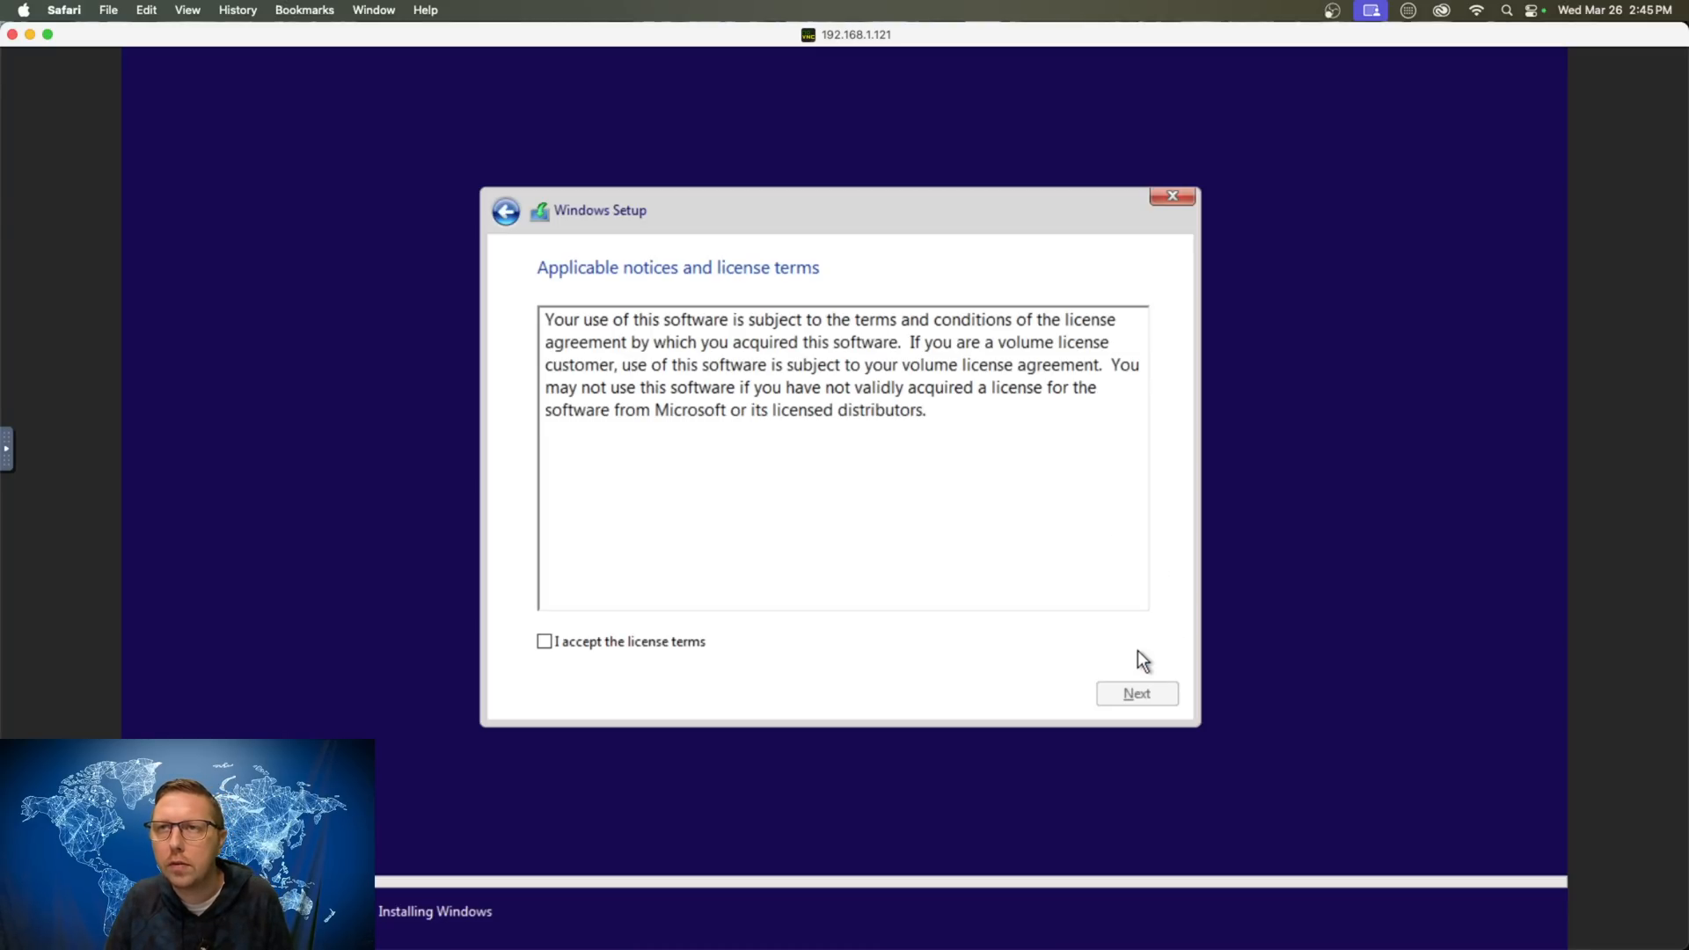
click(694, 651)
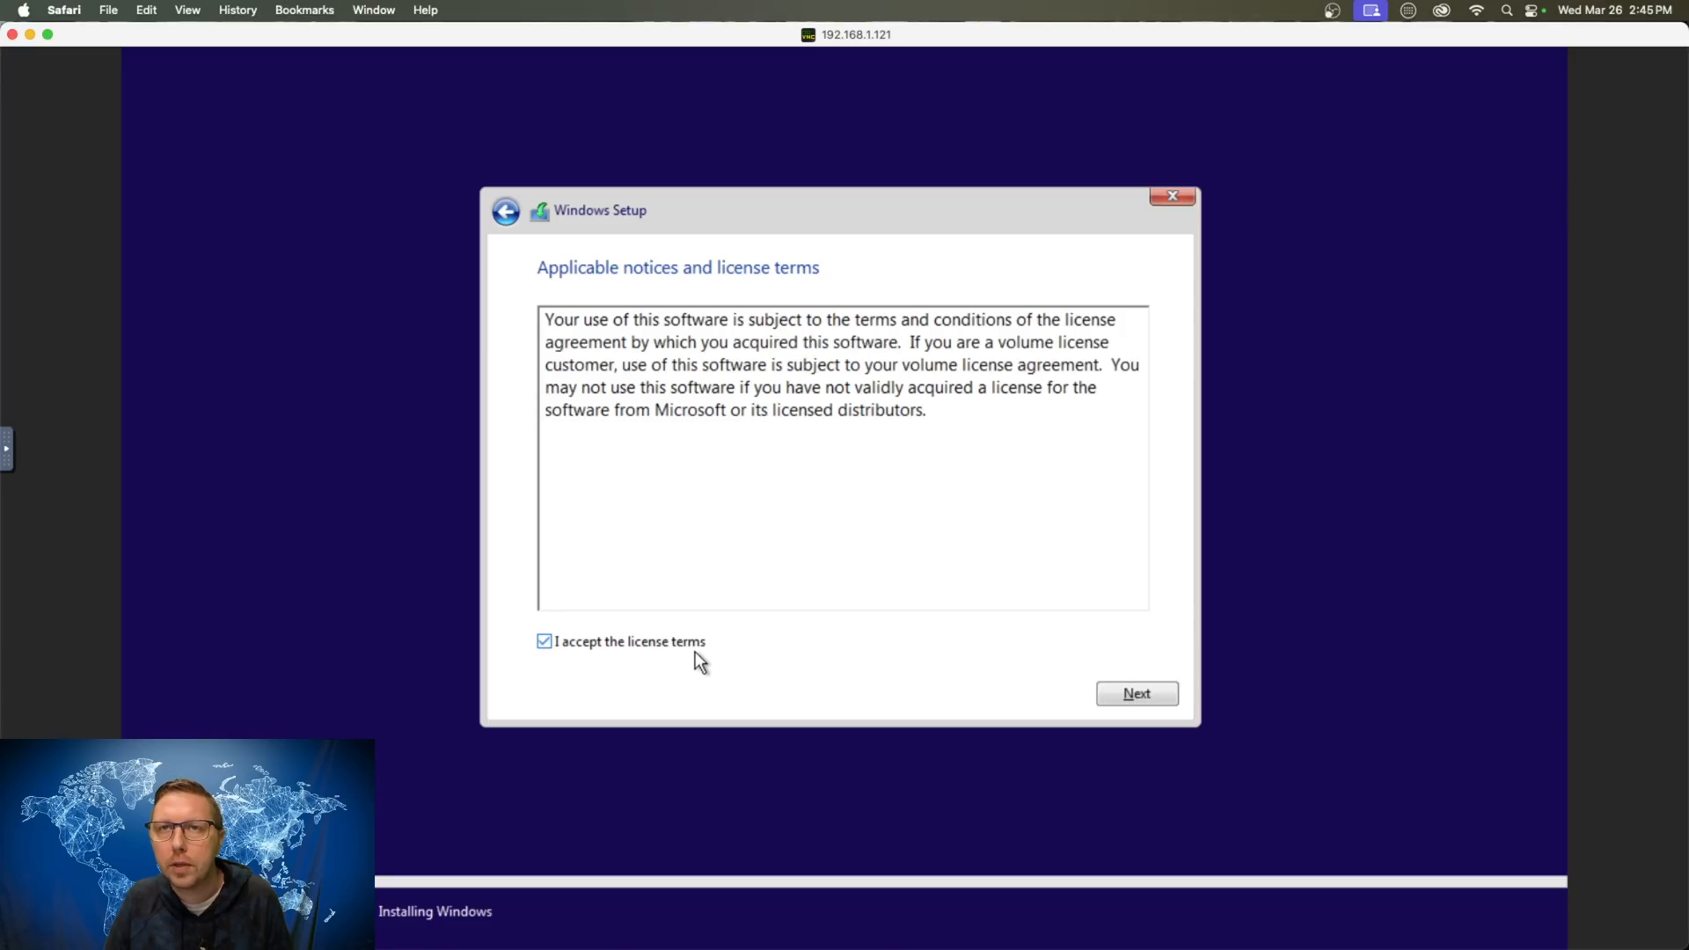
click(1134, 695)
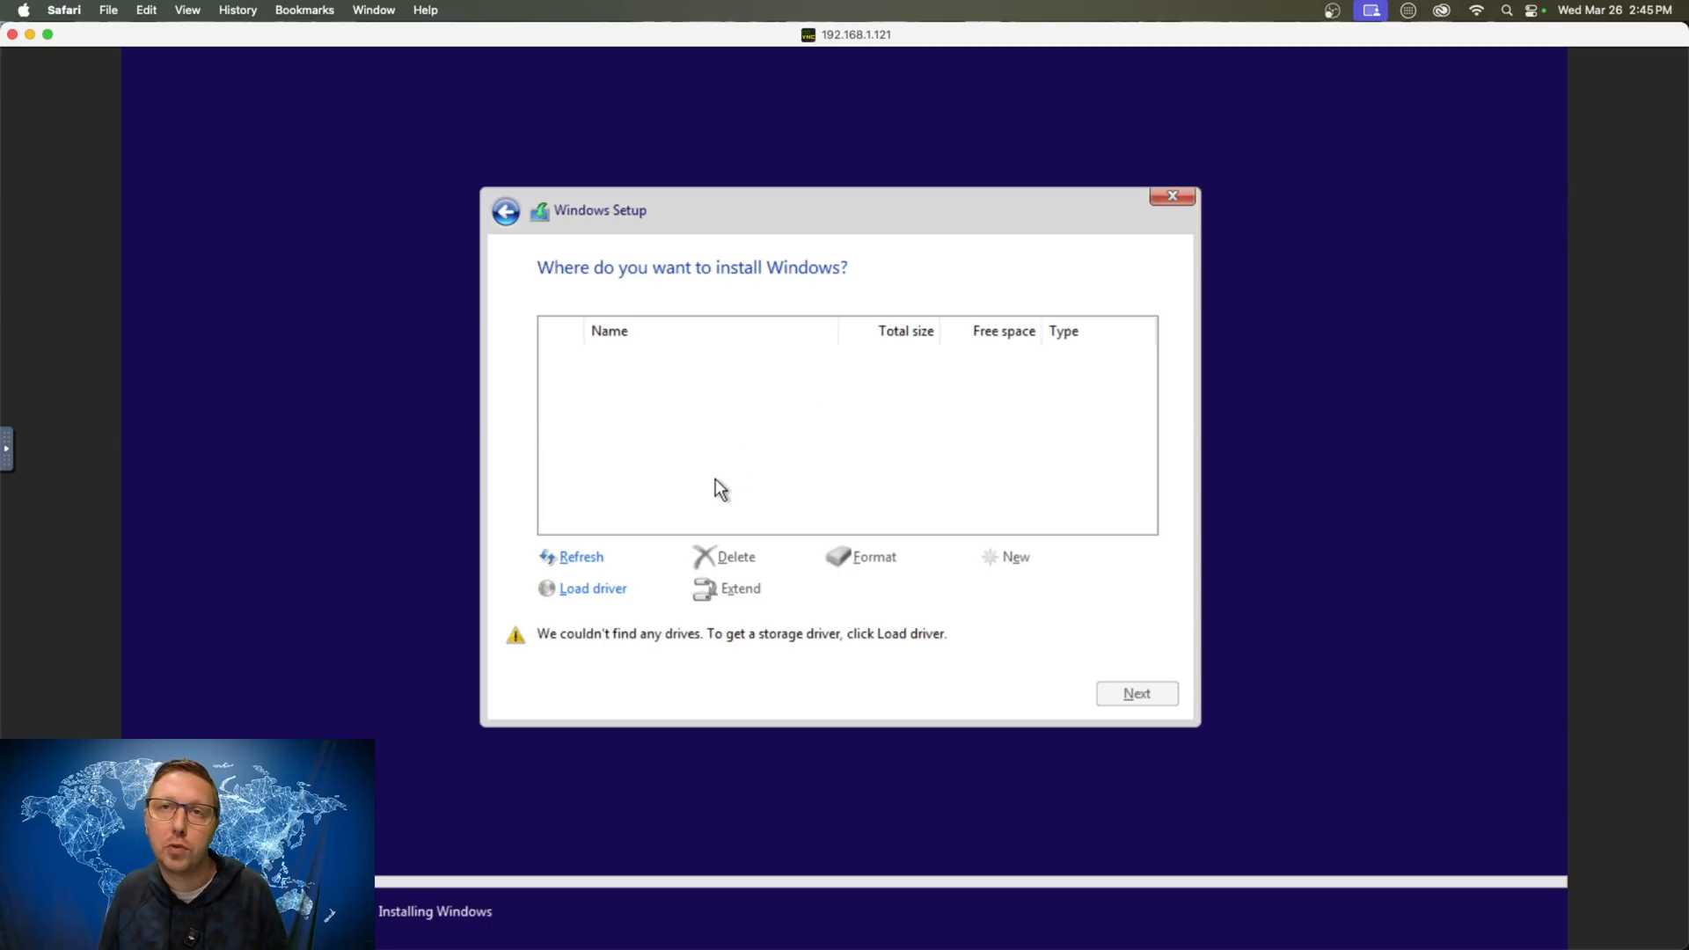
- Load the Red Hat VirtIO Ethernet Adapter driver from virtio-win NetKVM\w10\amd64
click(607, 591)
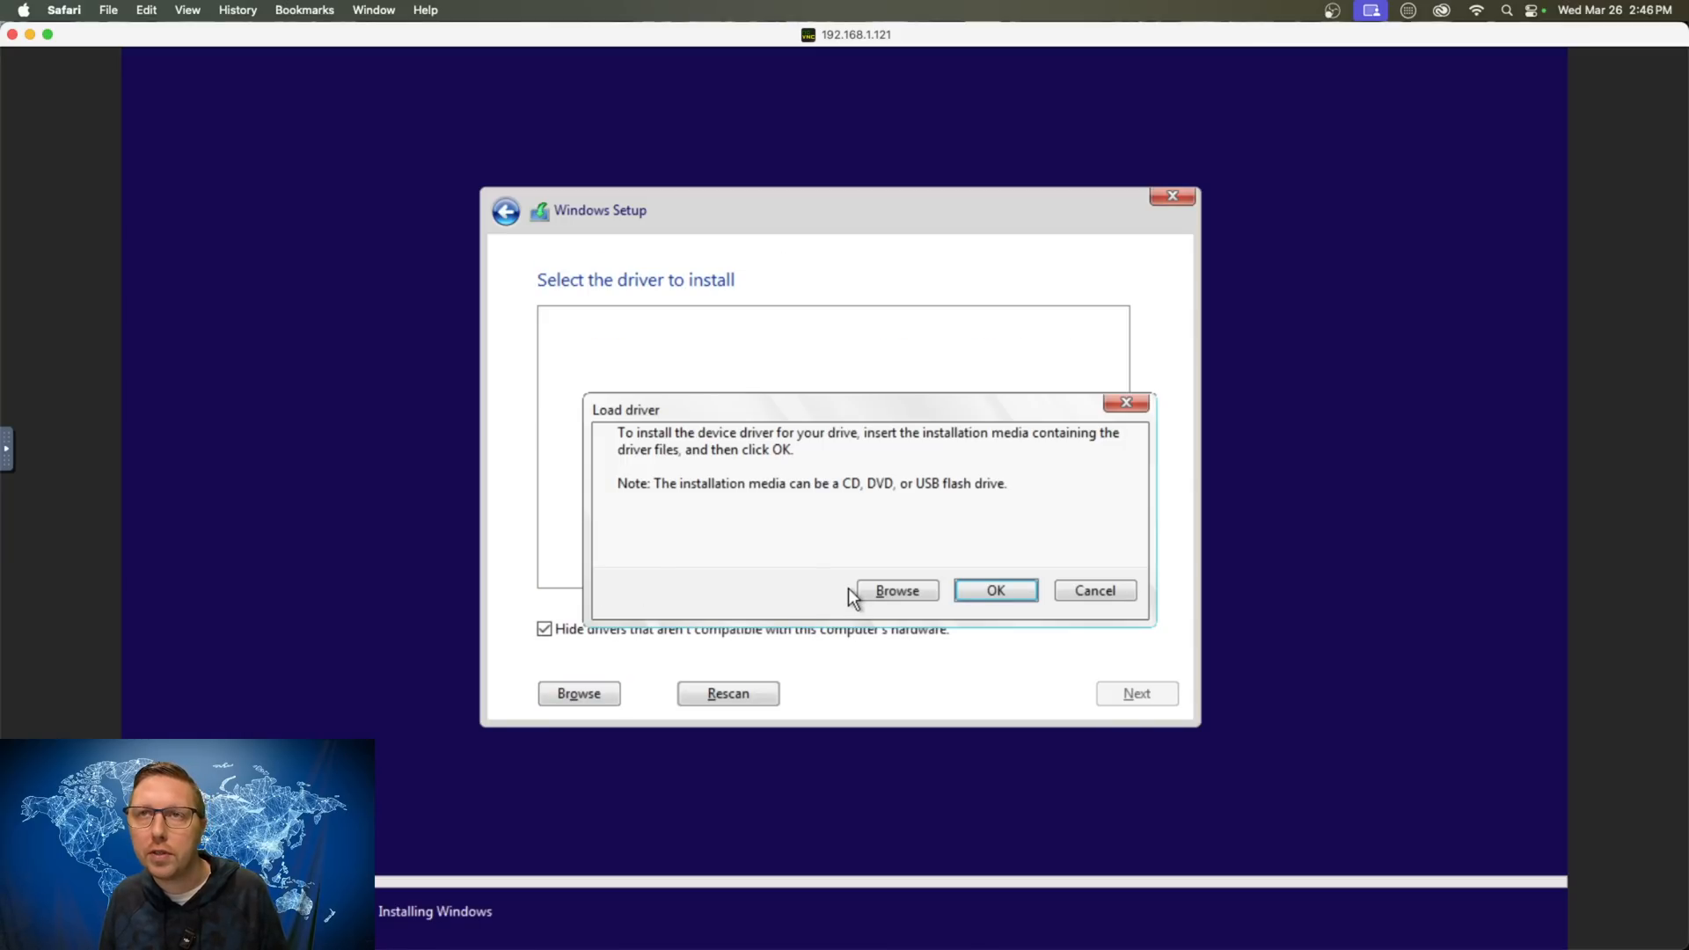
click(879, 589)
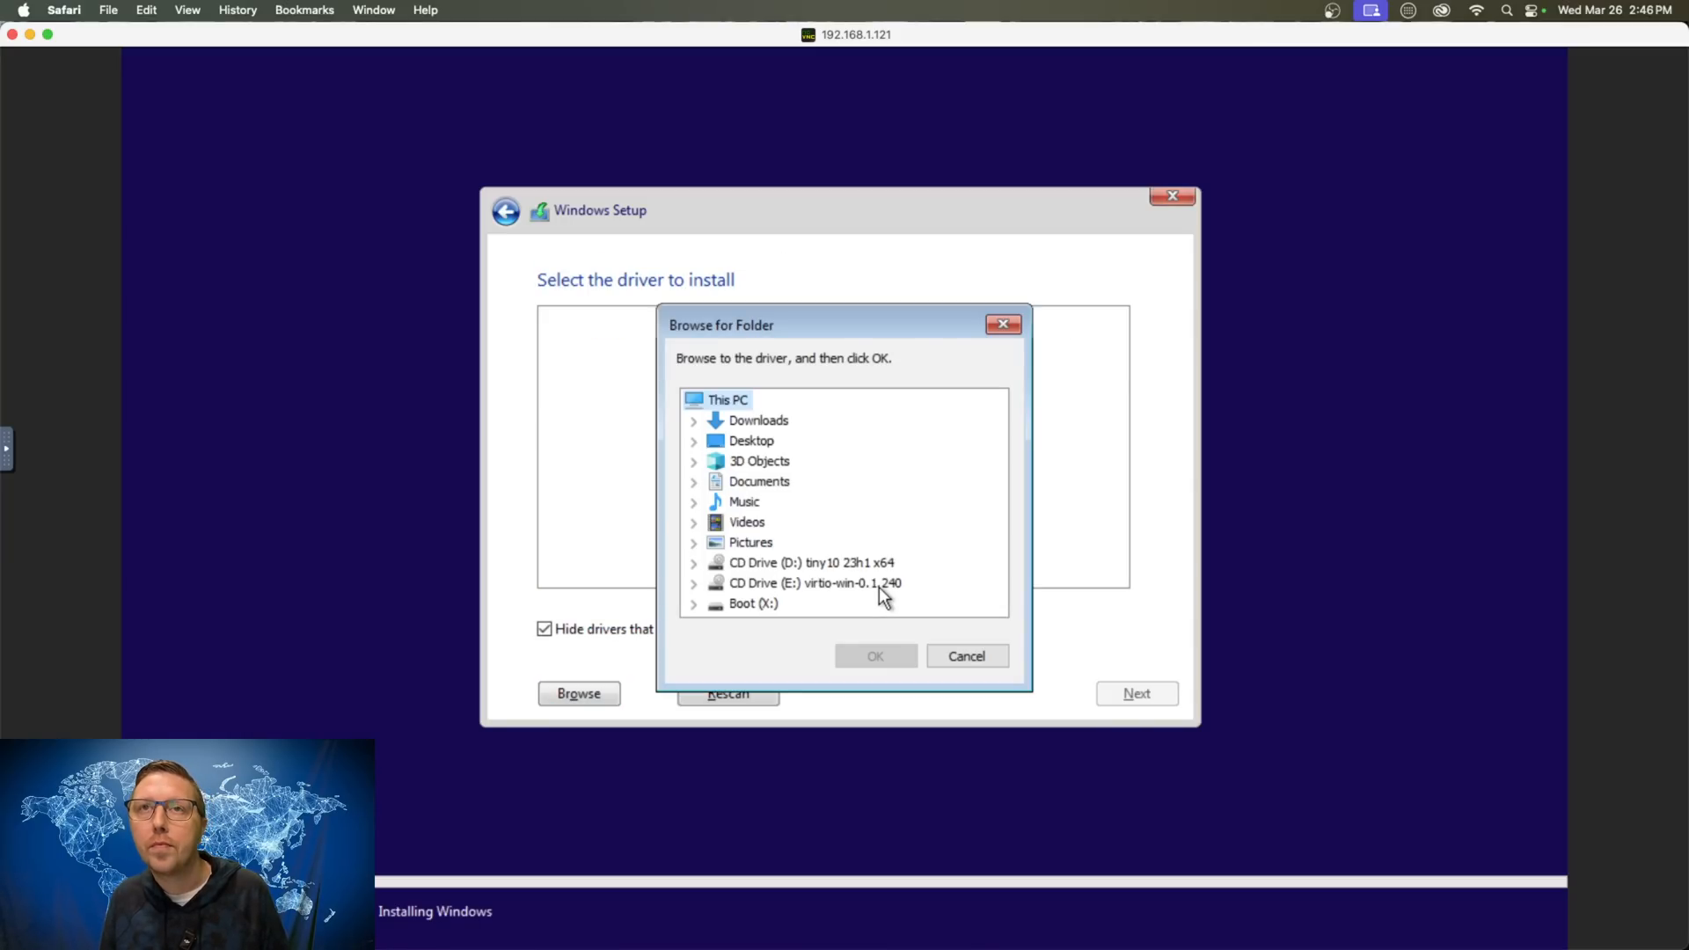
click(701, 584)
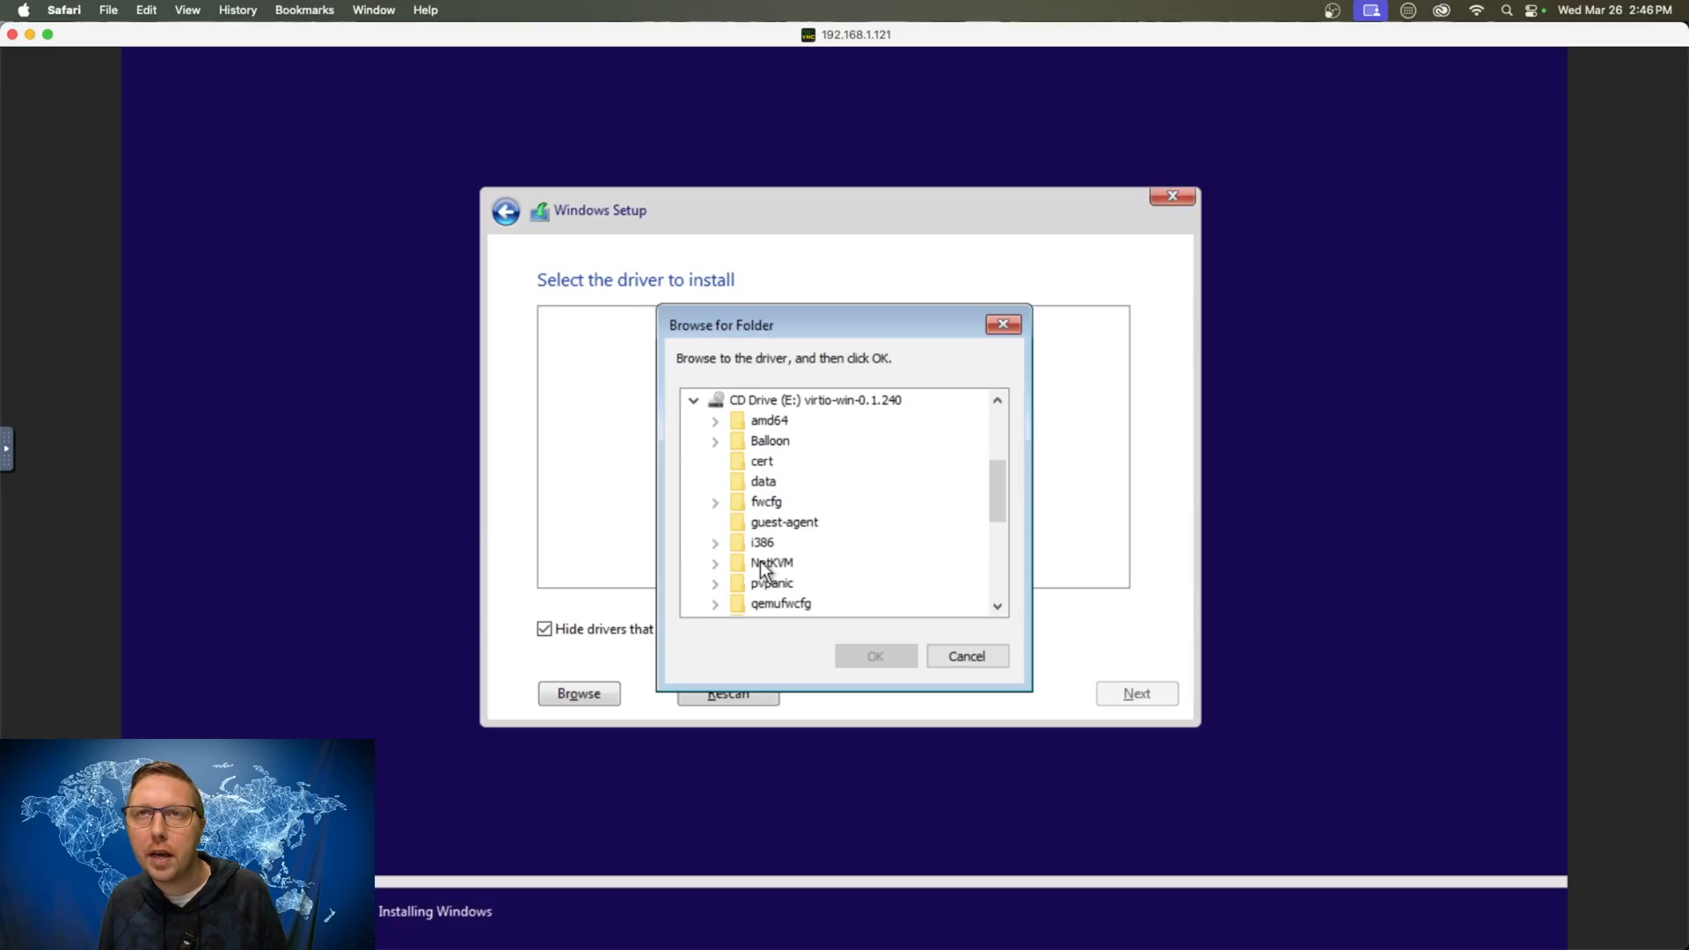
click(717, 563)
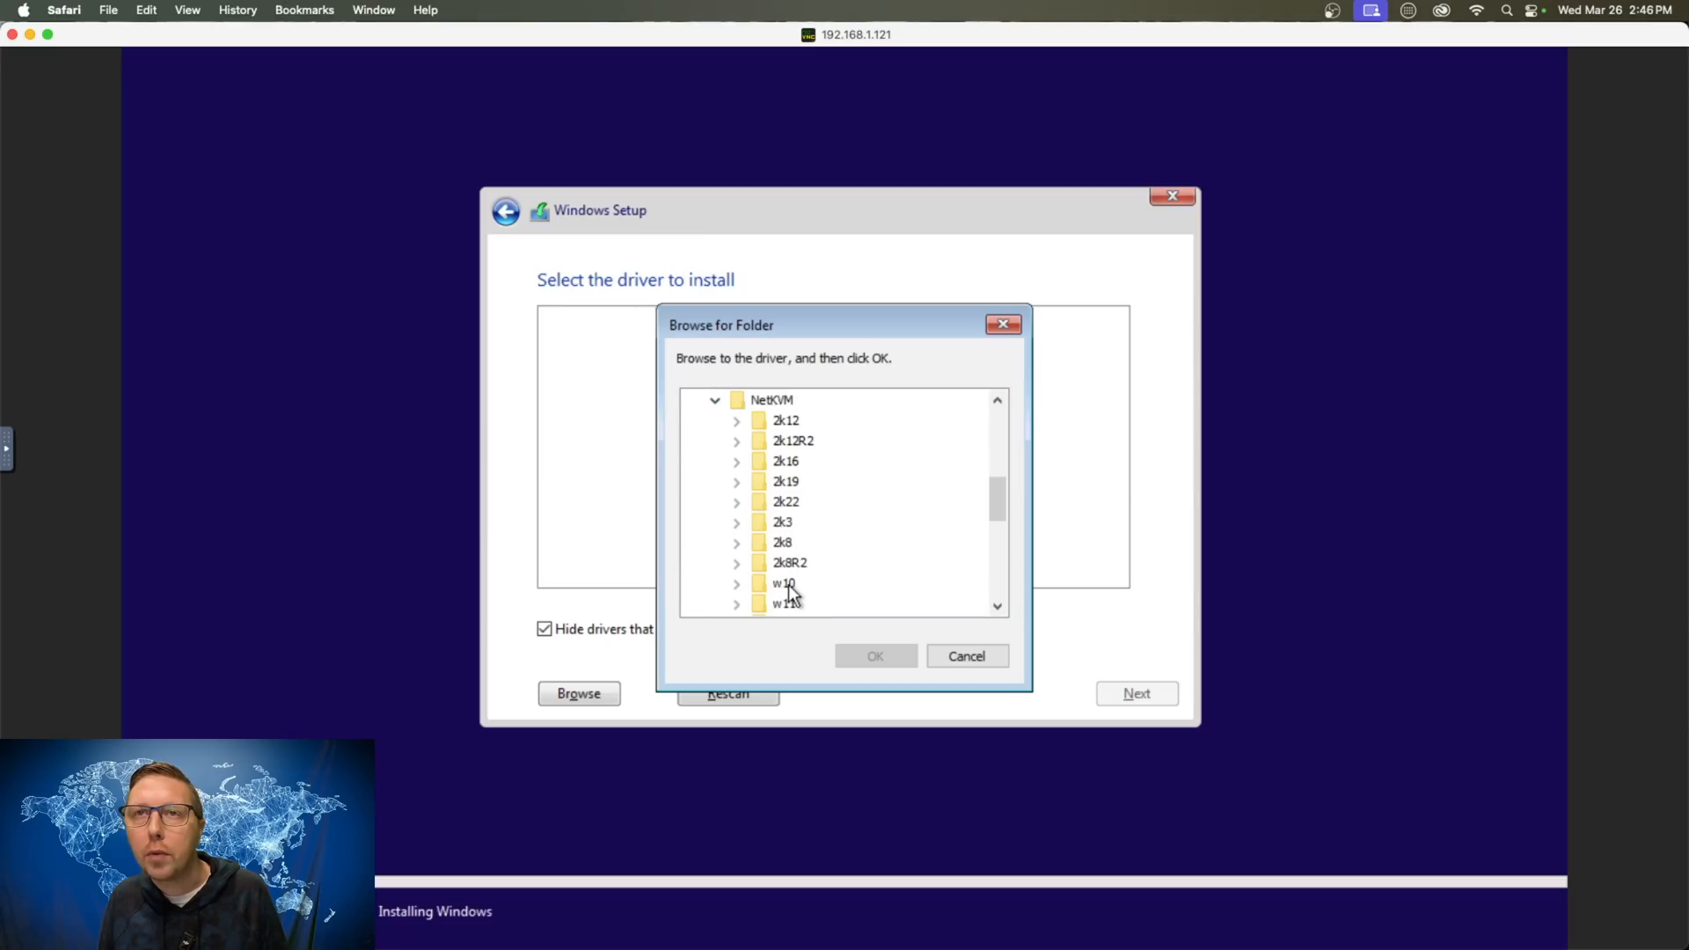
click(738, 584)
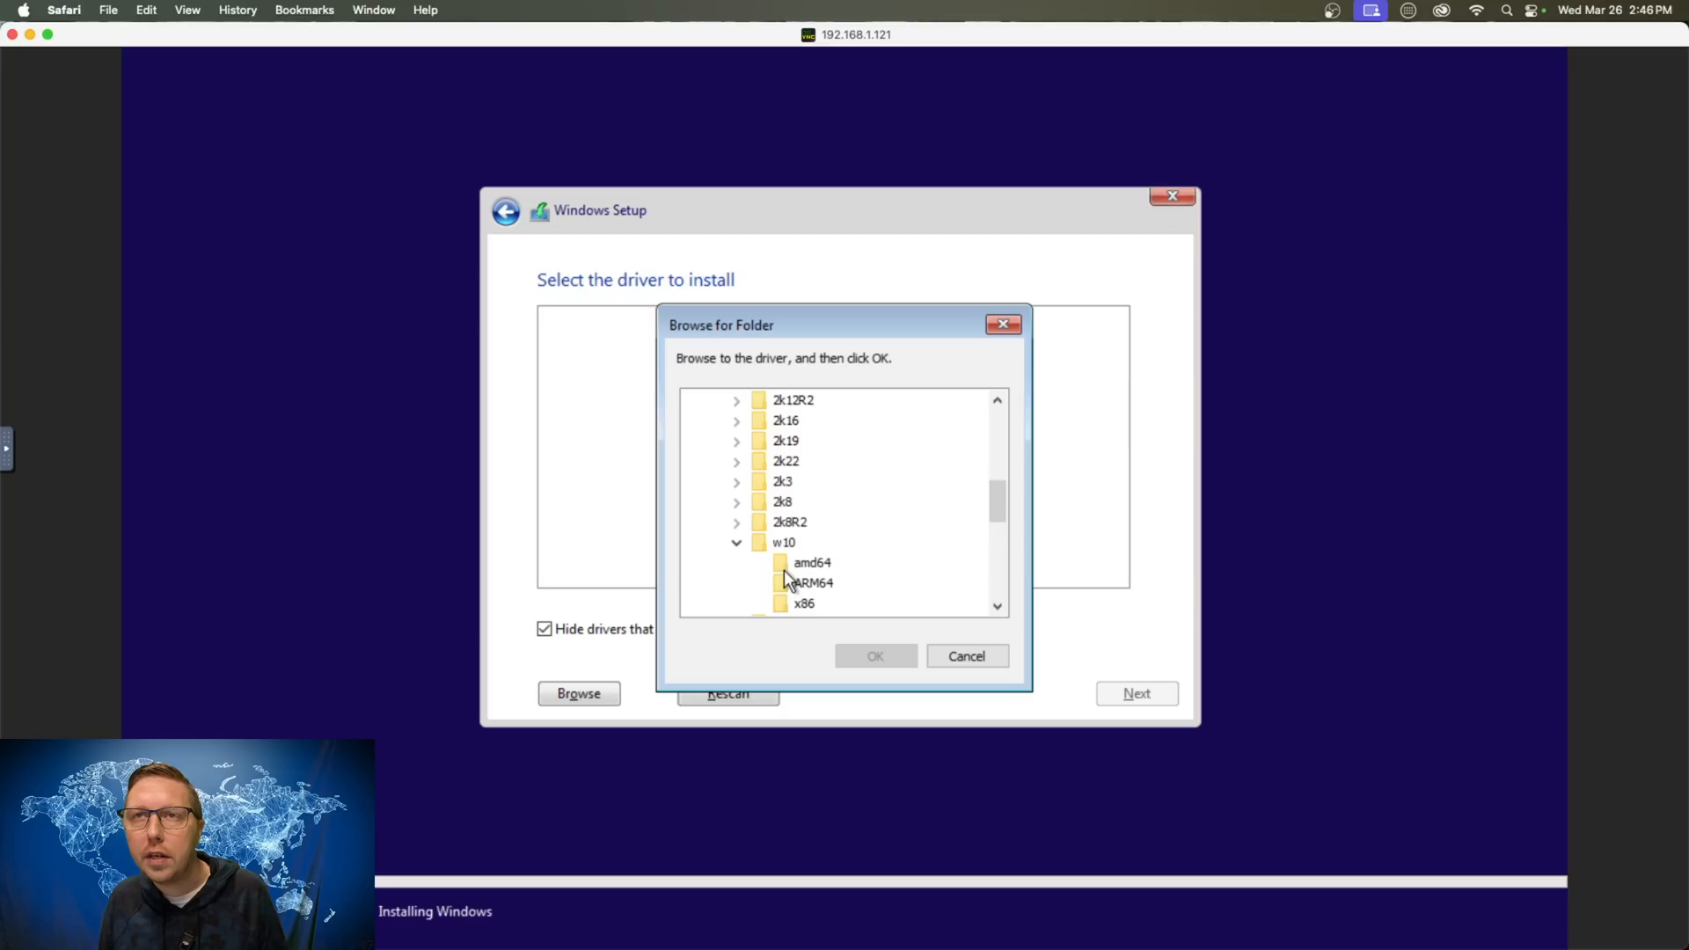
click(812, 565)
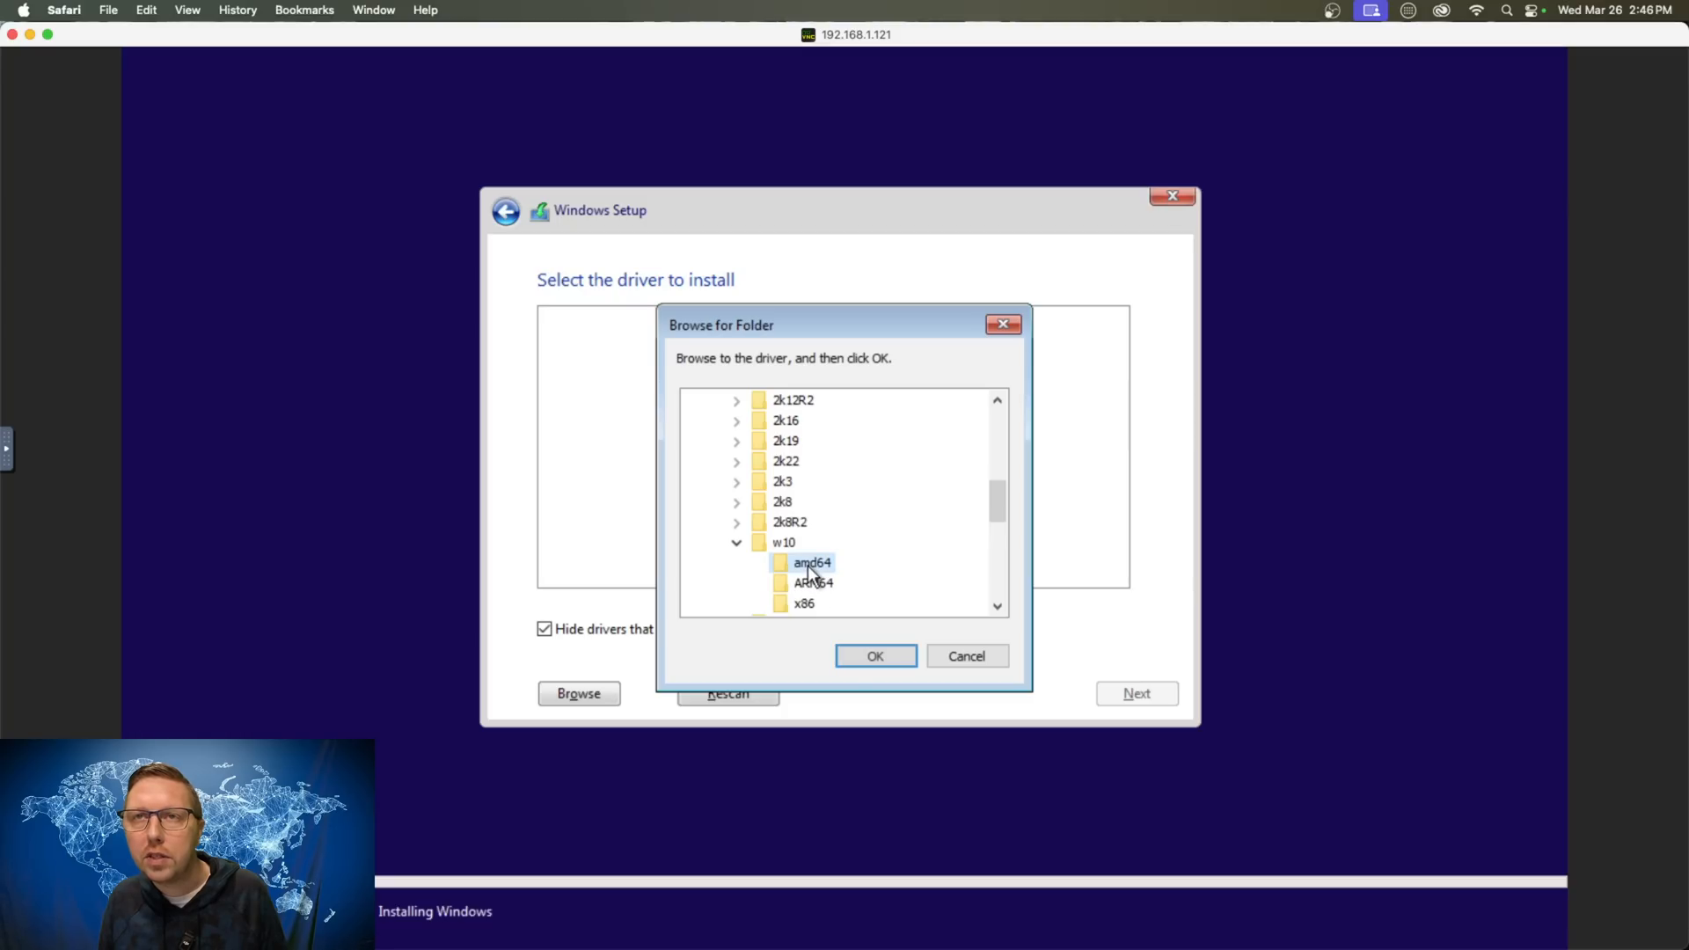
click(877, 656)
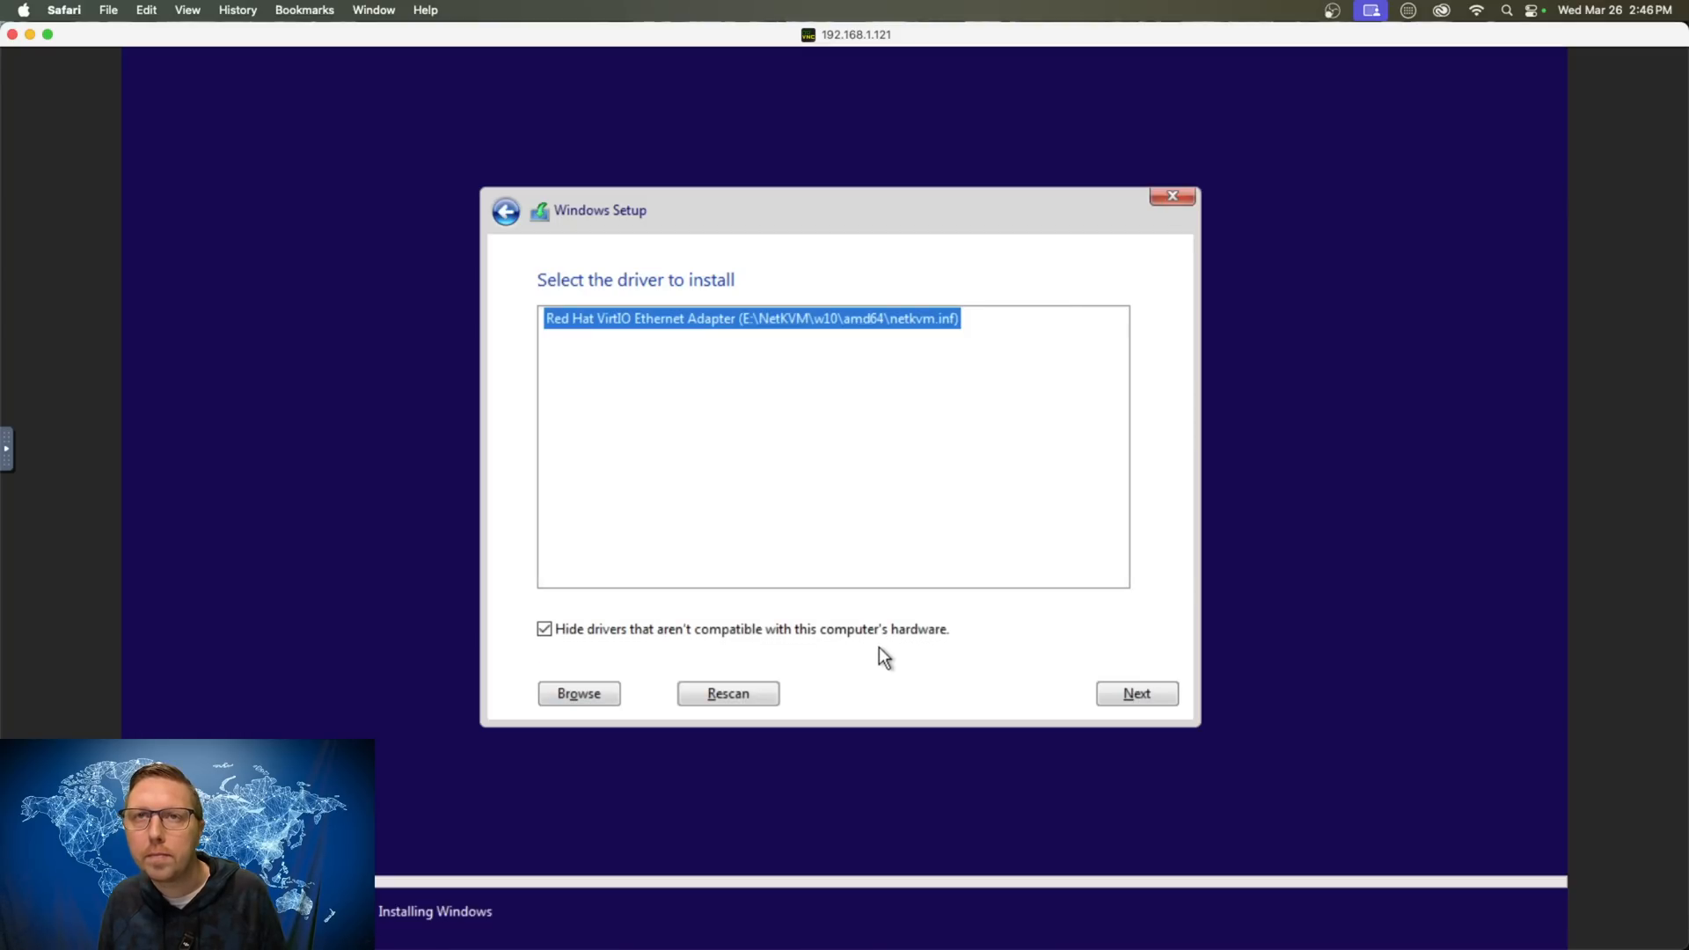
click(1127, 695)
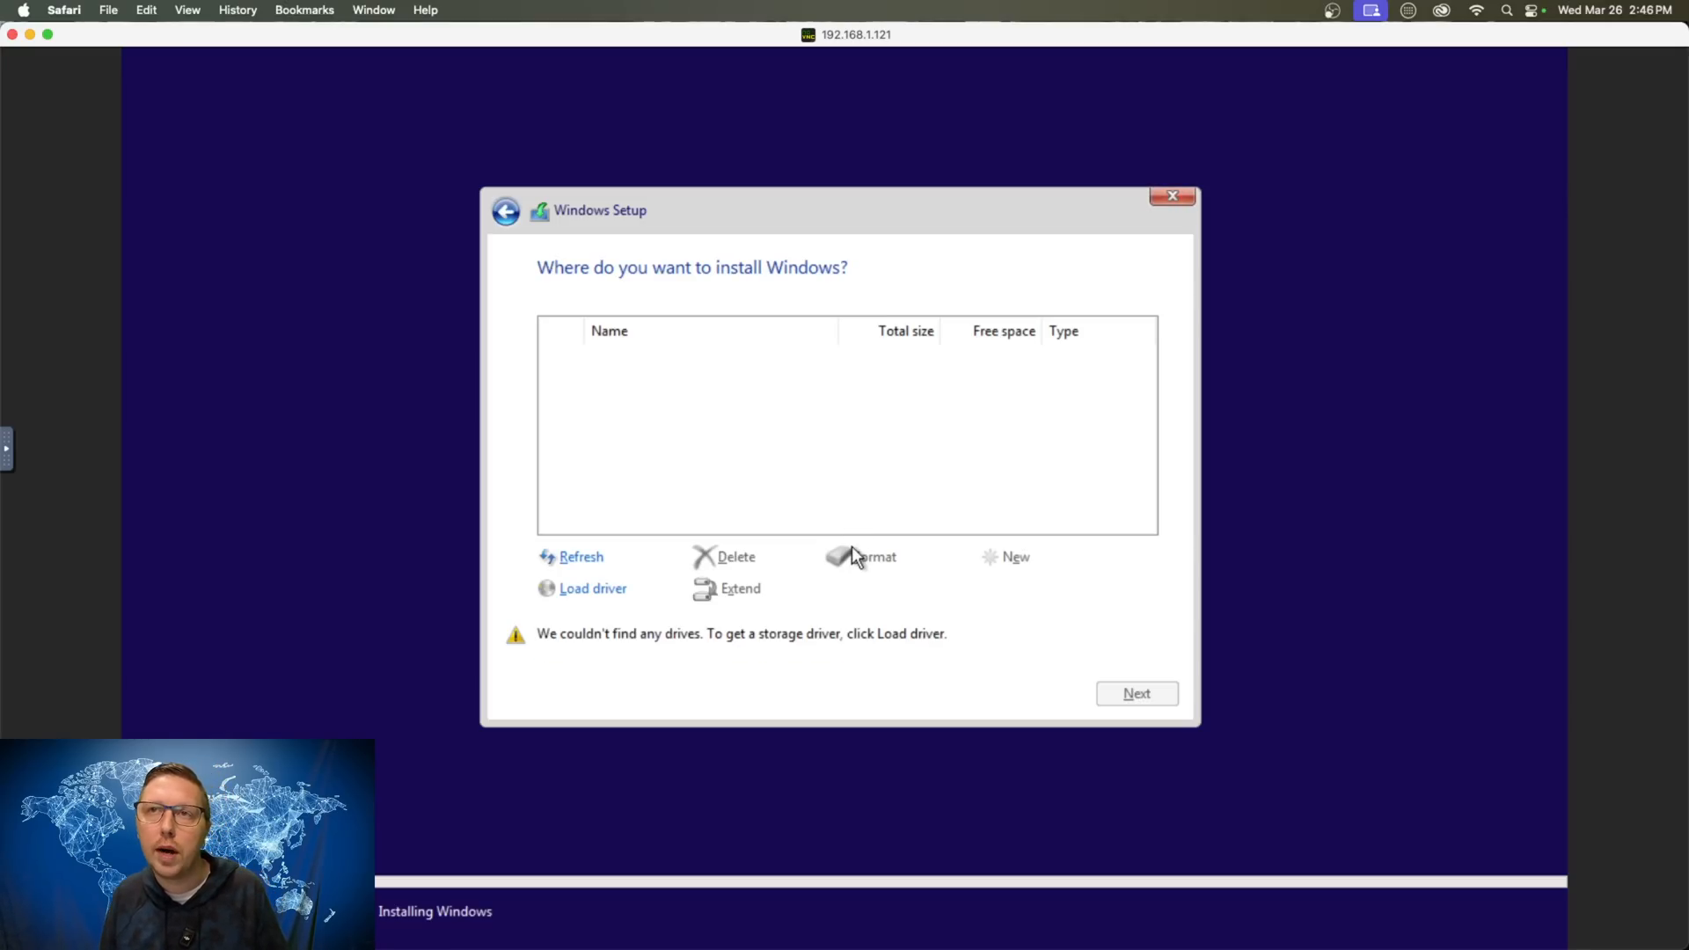
- Install the VirtIO SCSI driver from viostor\w10\amd64, then install Windows on the 128 GB Drive 0
click(611, 592)
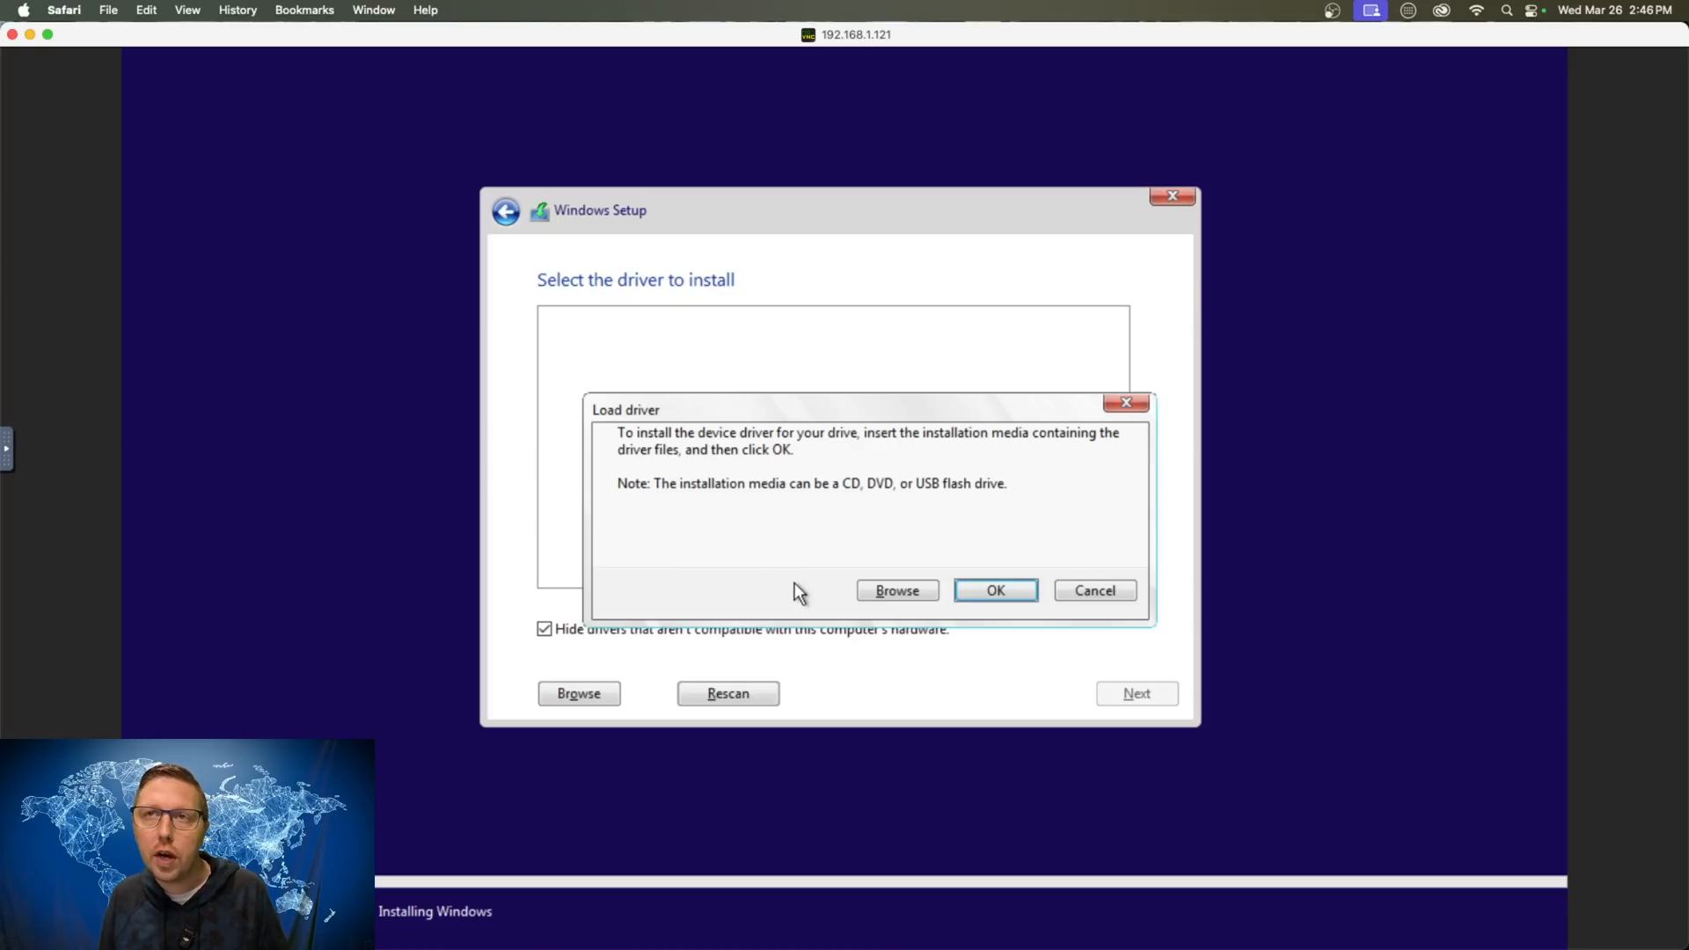
click(896, 591)
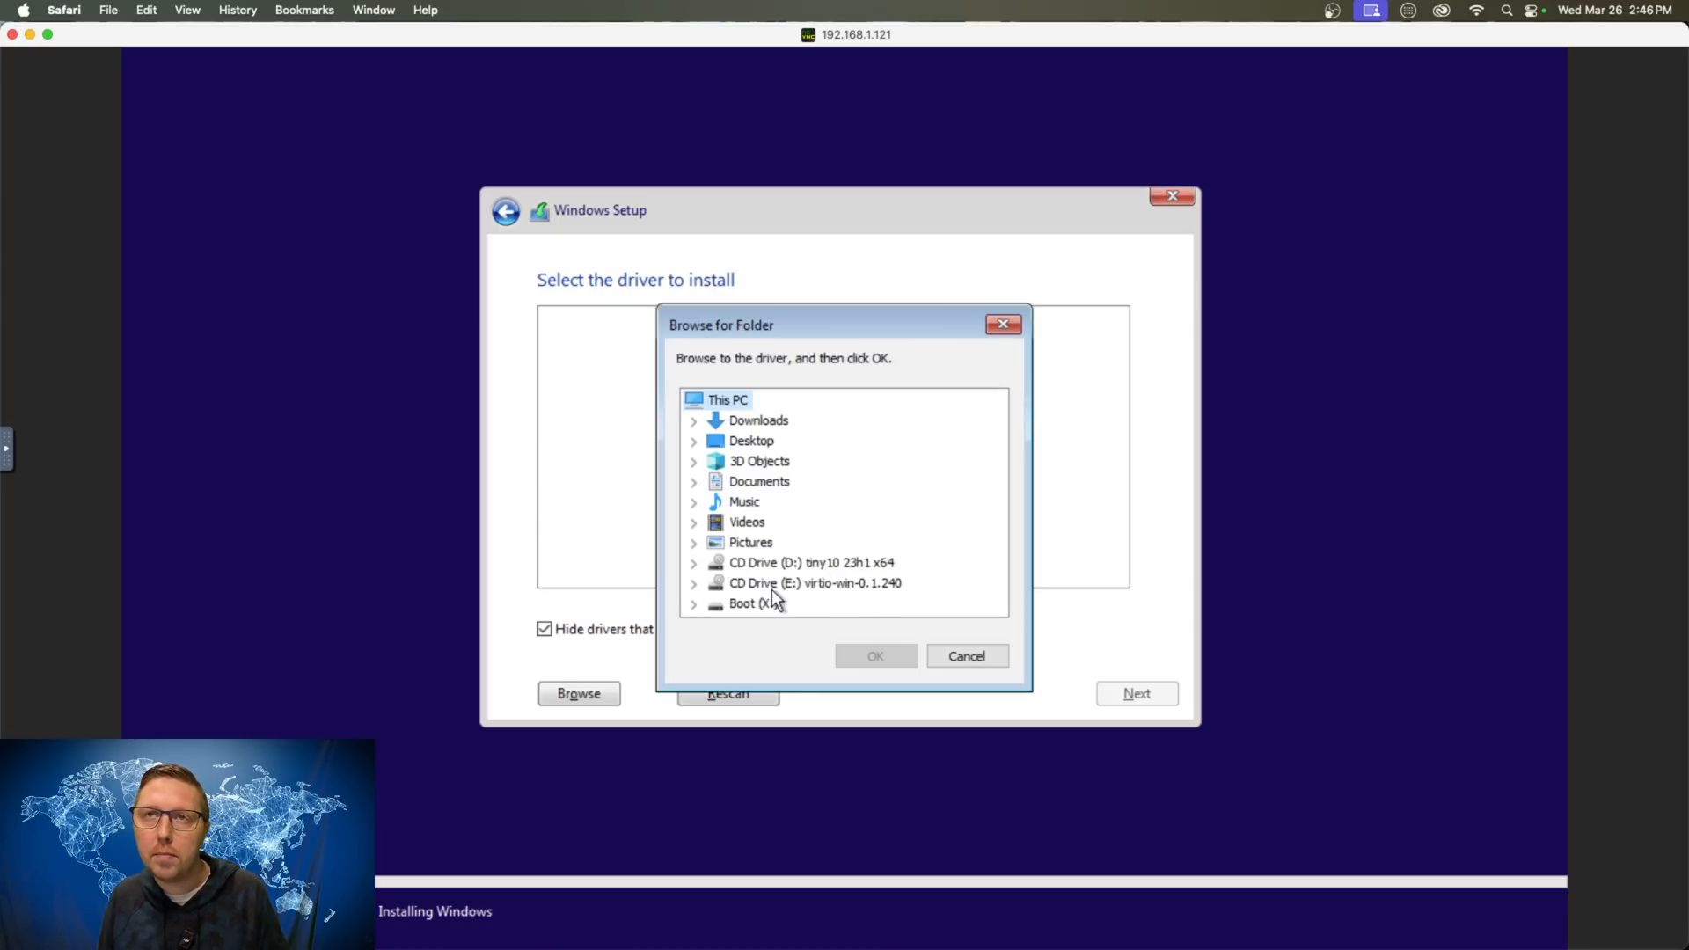
click(695, 584)
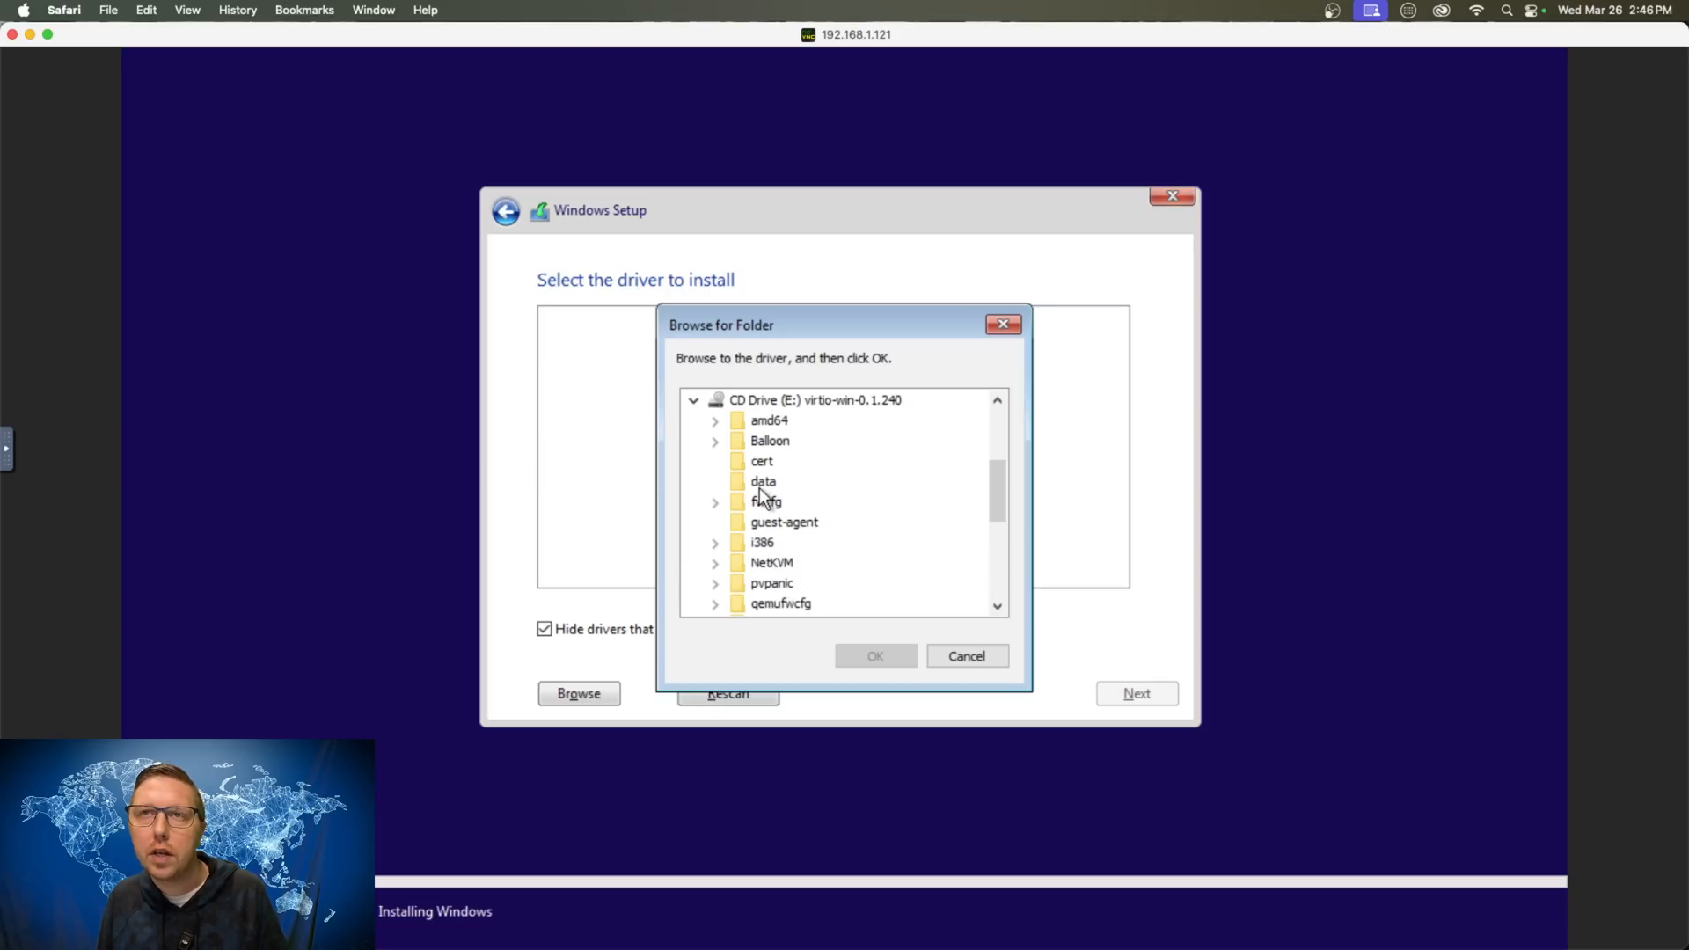
scroll(779, 526, down, 3)
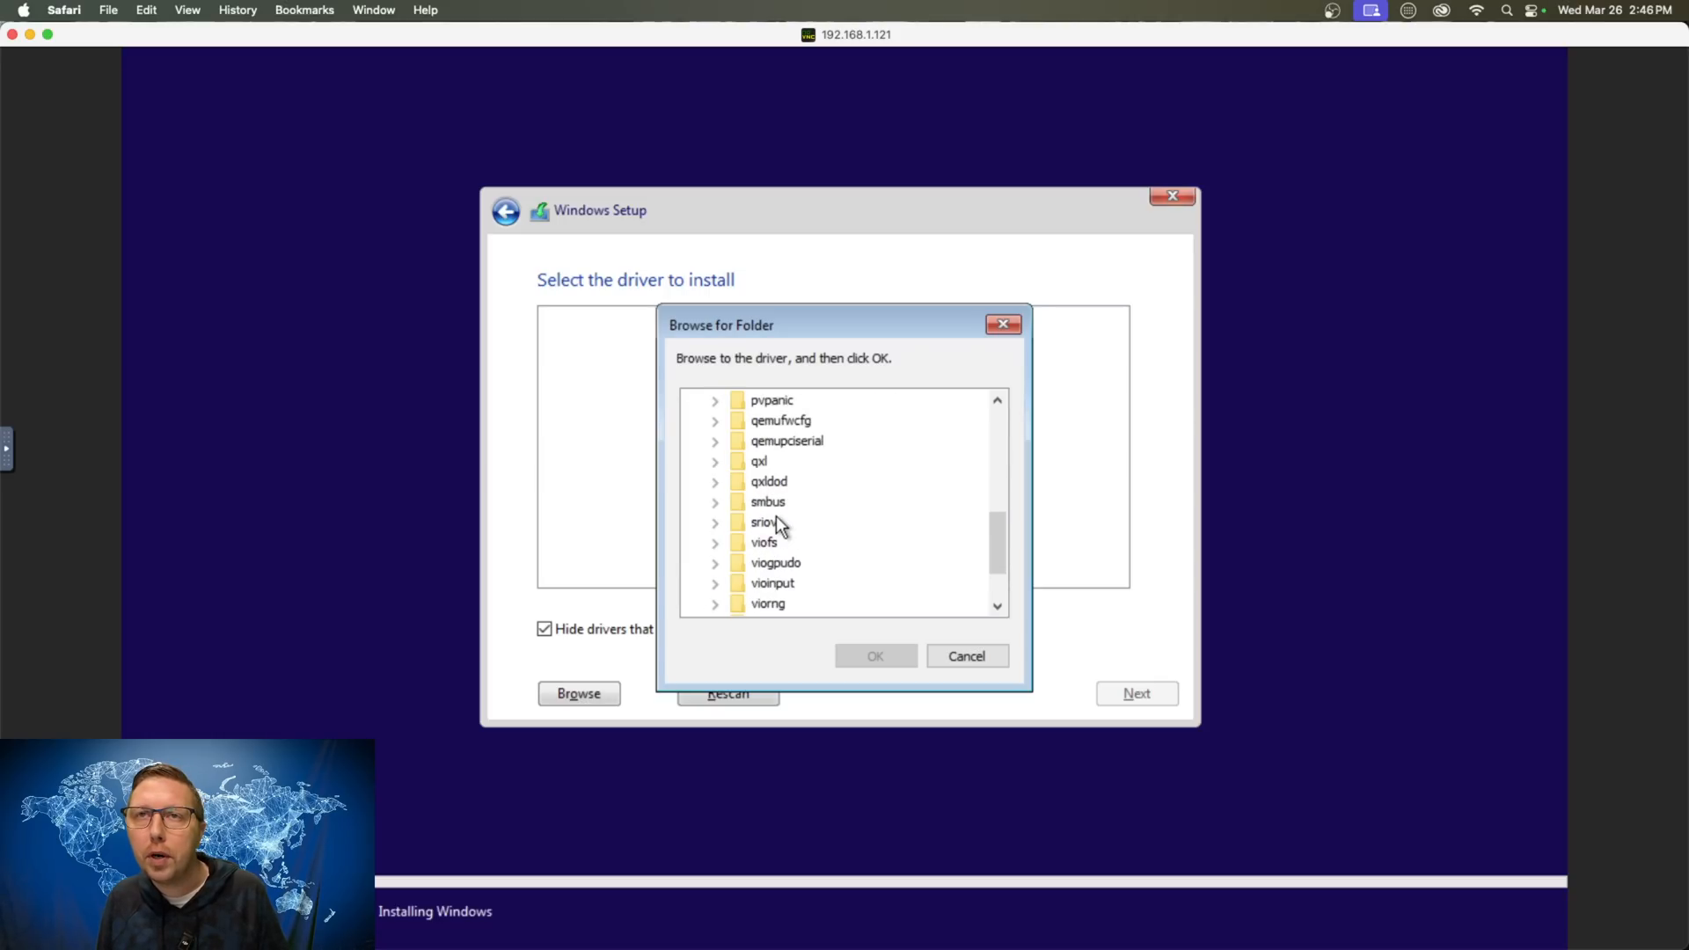
scroll(785, 528, down, 2)
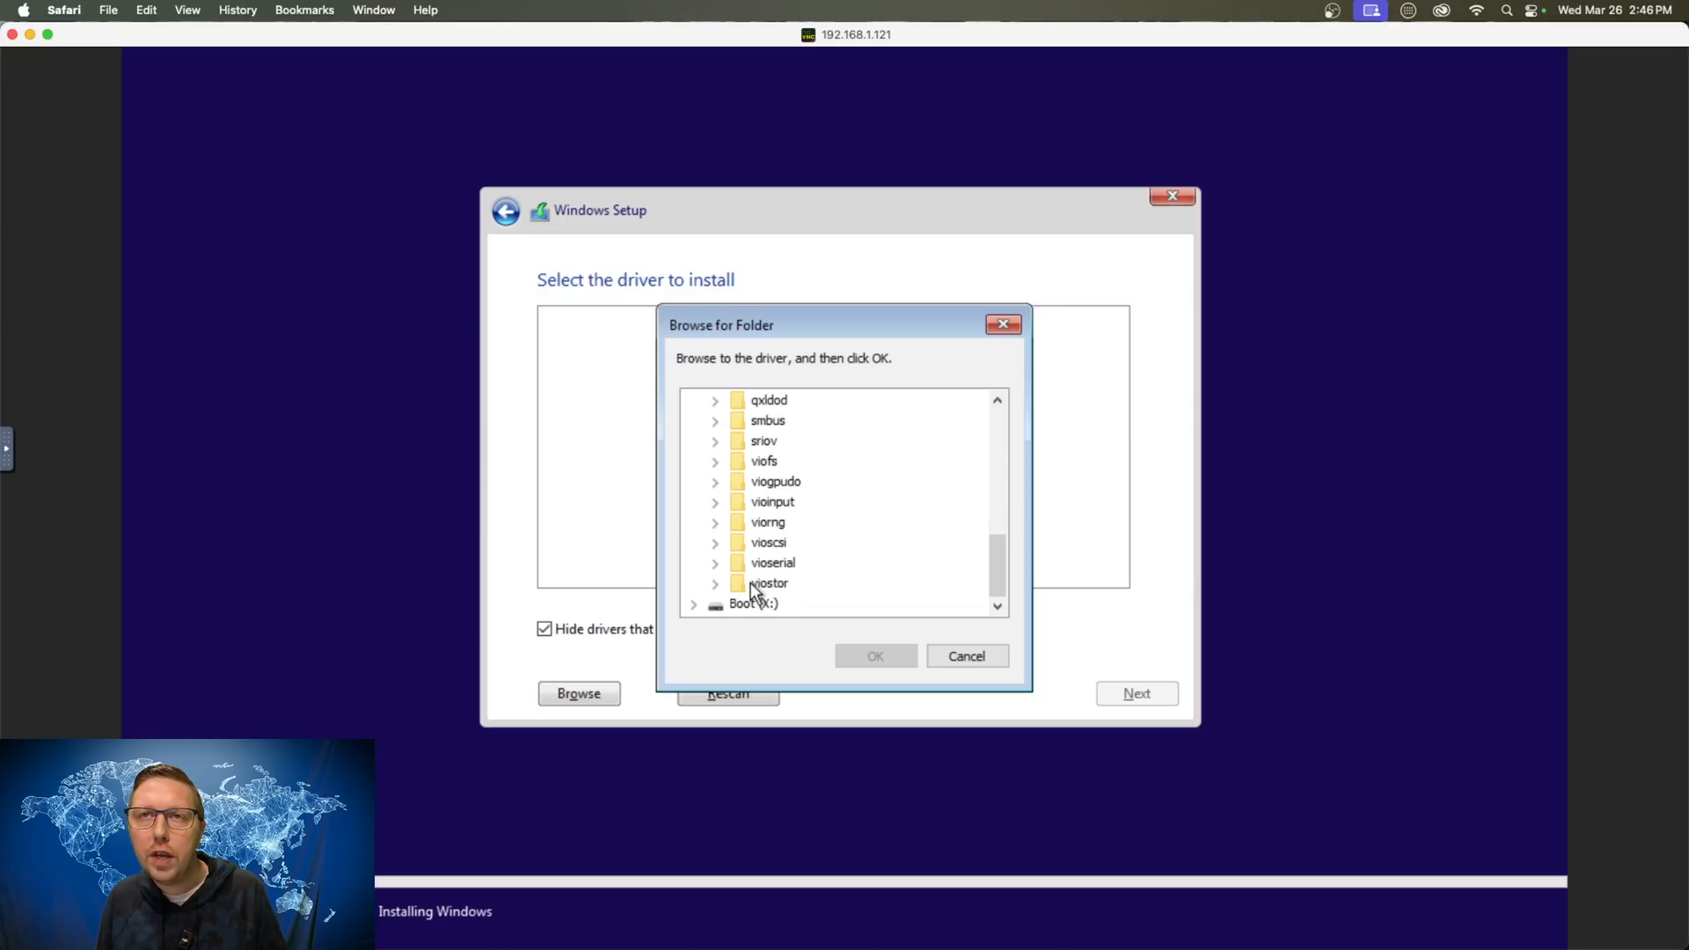
click(715, 585)
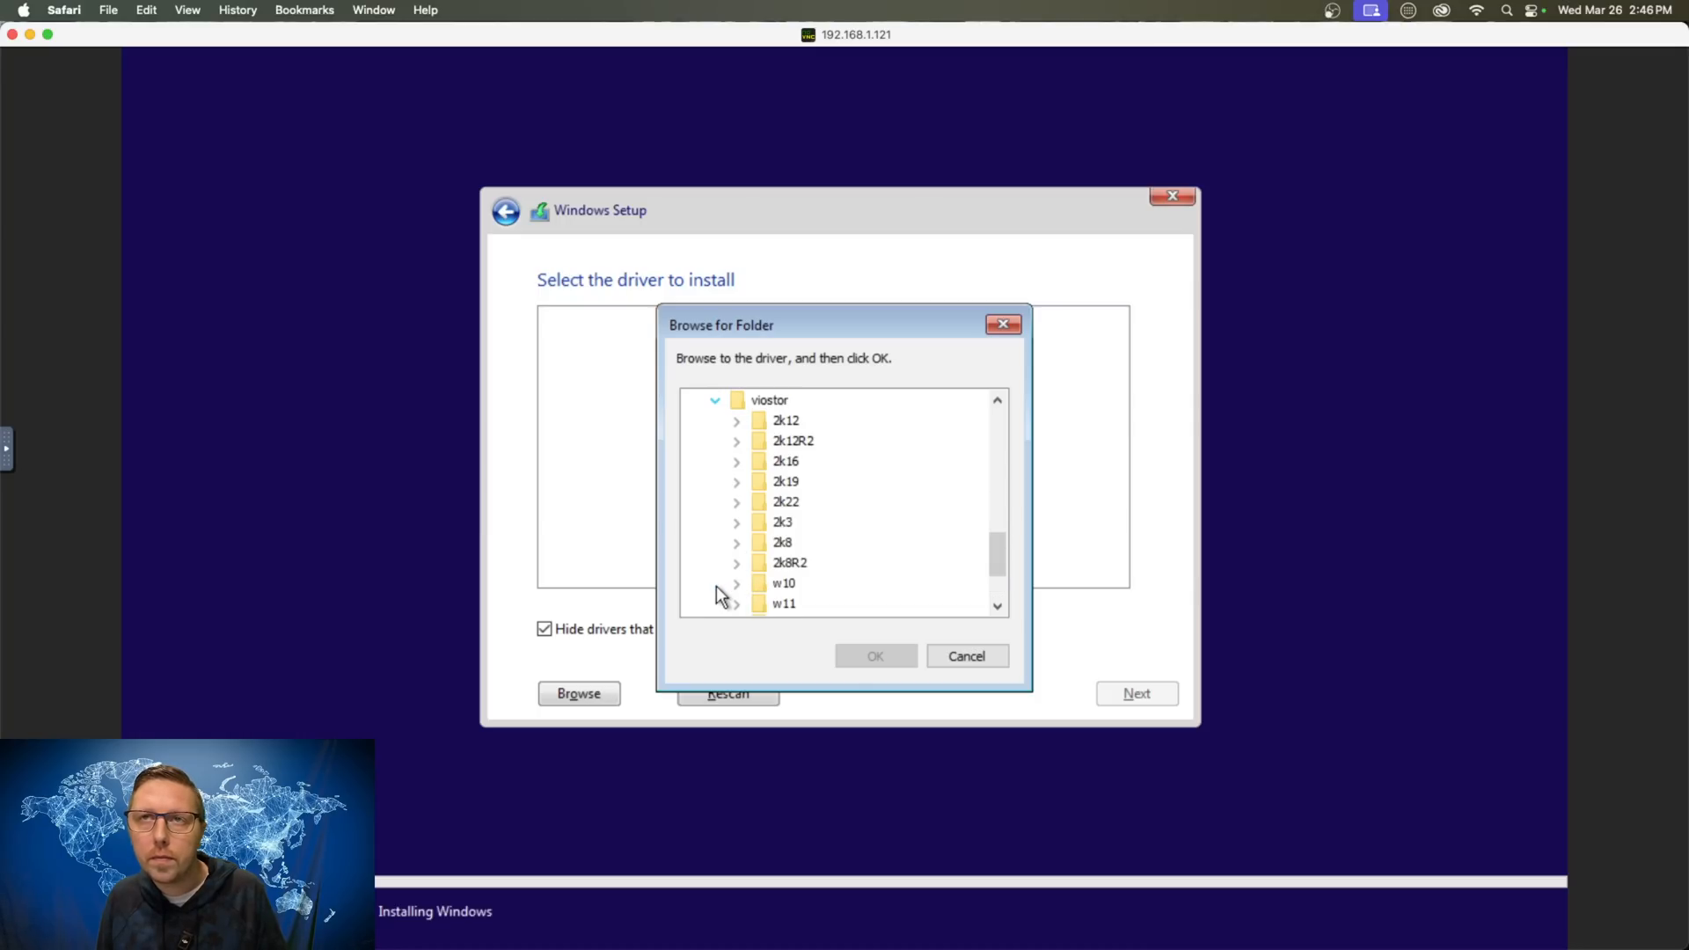
click(737, 584)
click(797, 566)
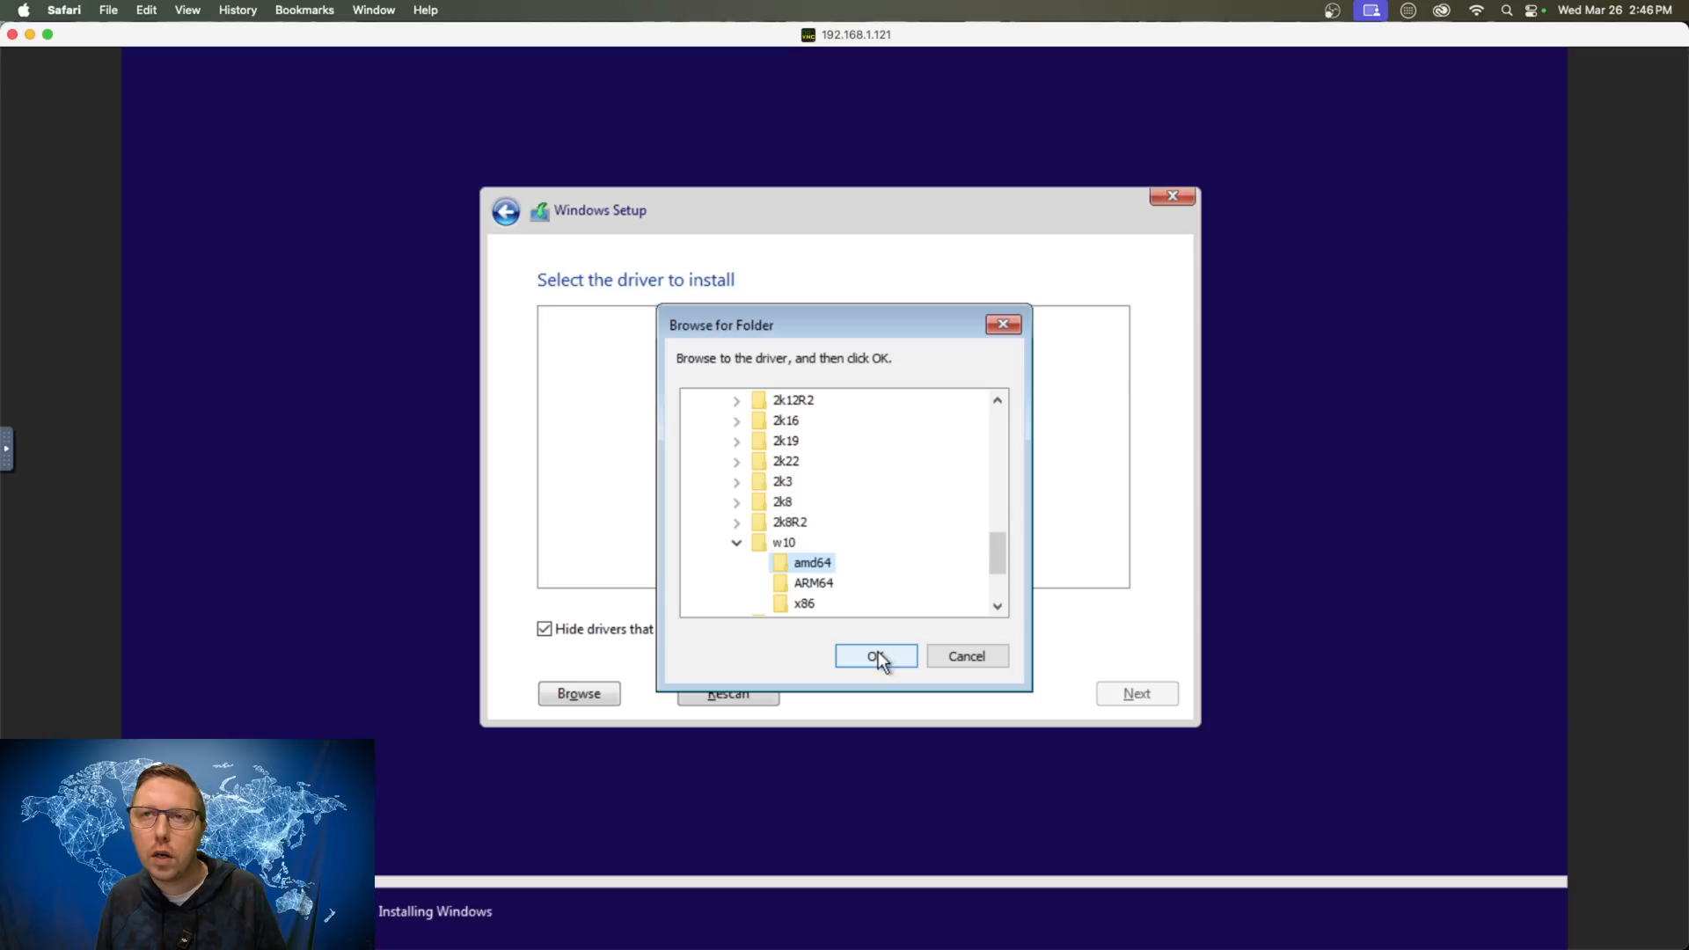
click(877, 656)
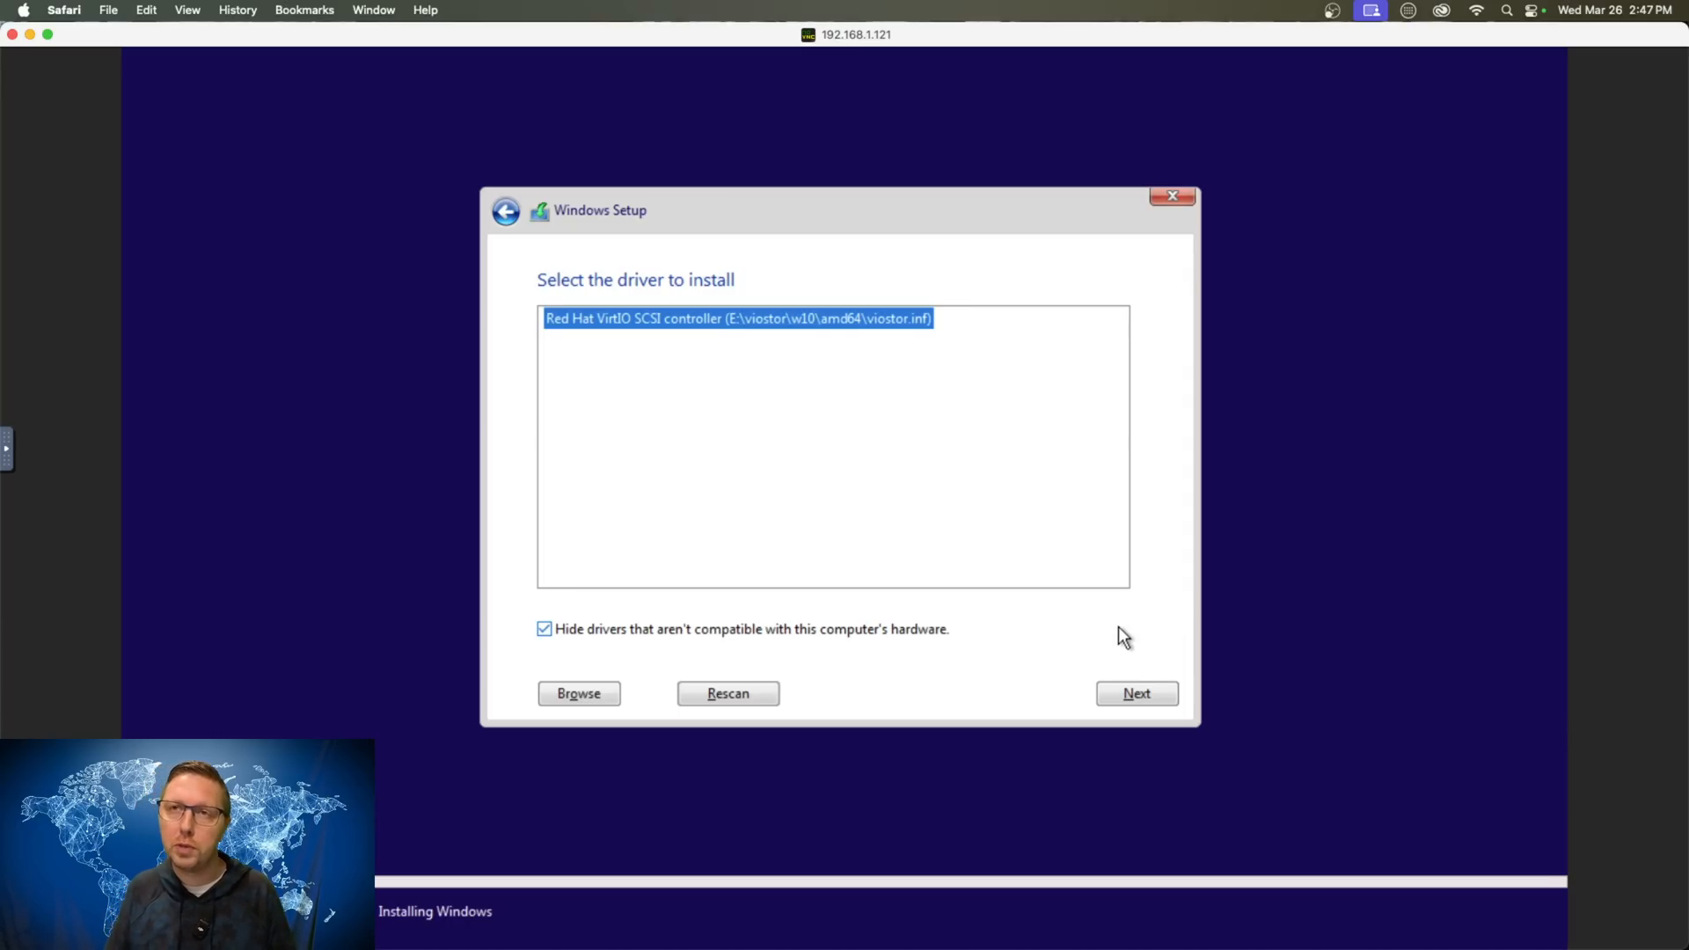
click(1136, 695)
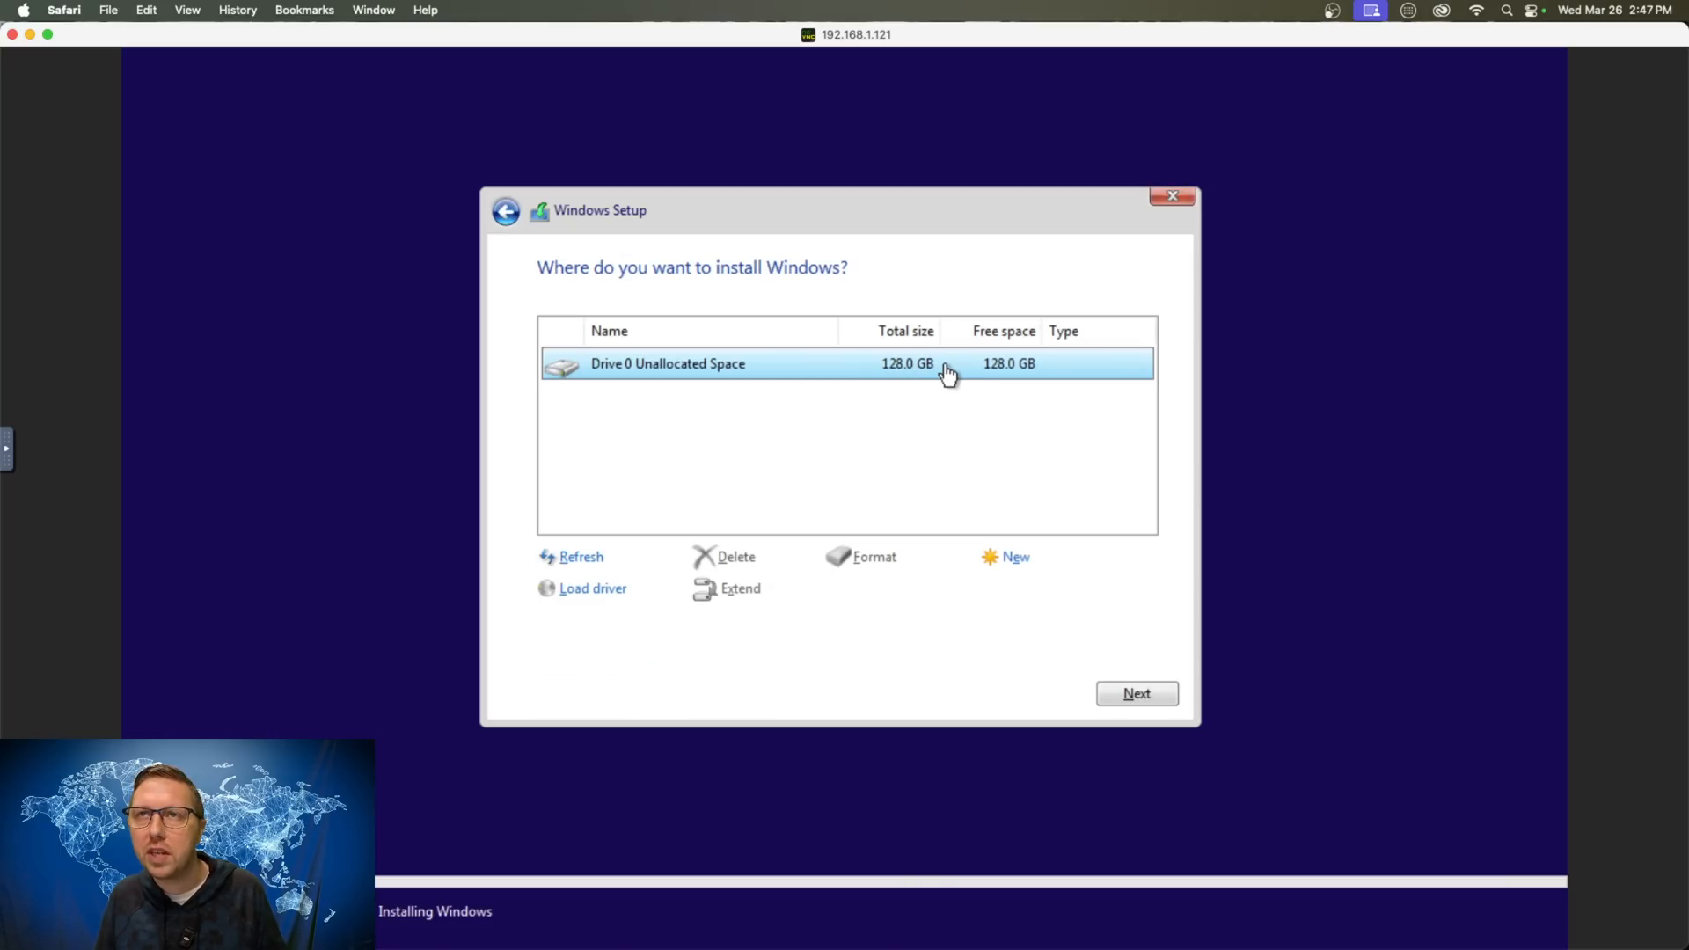
click(1138, 695)
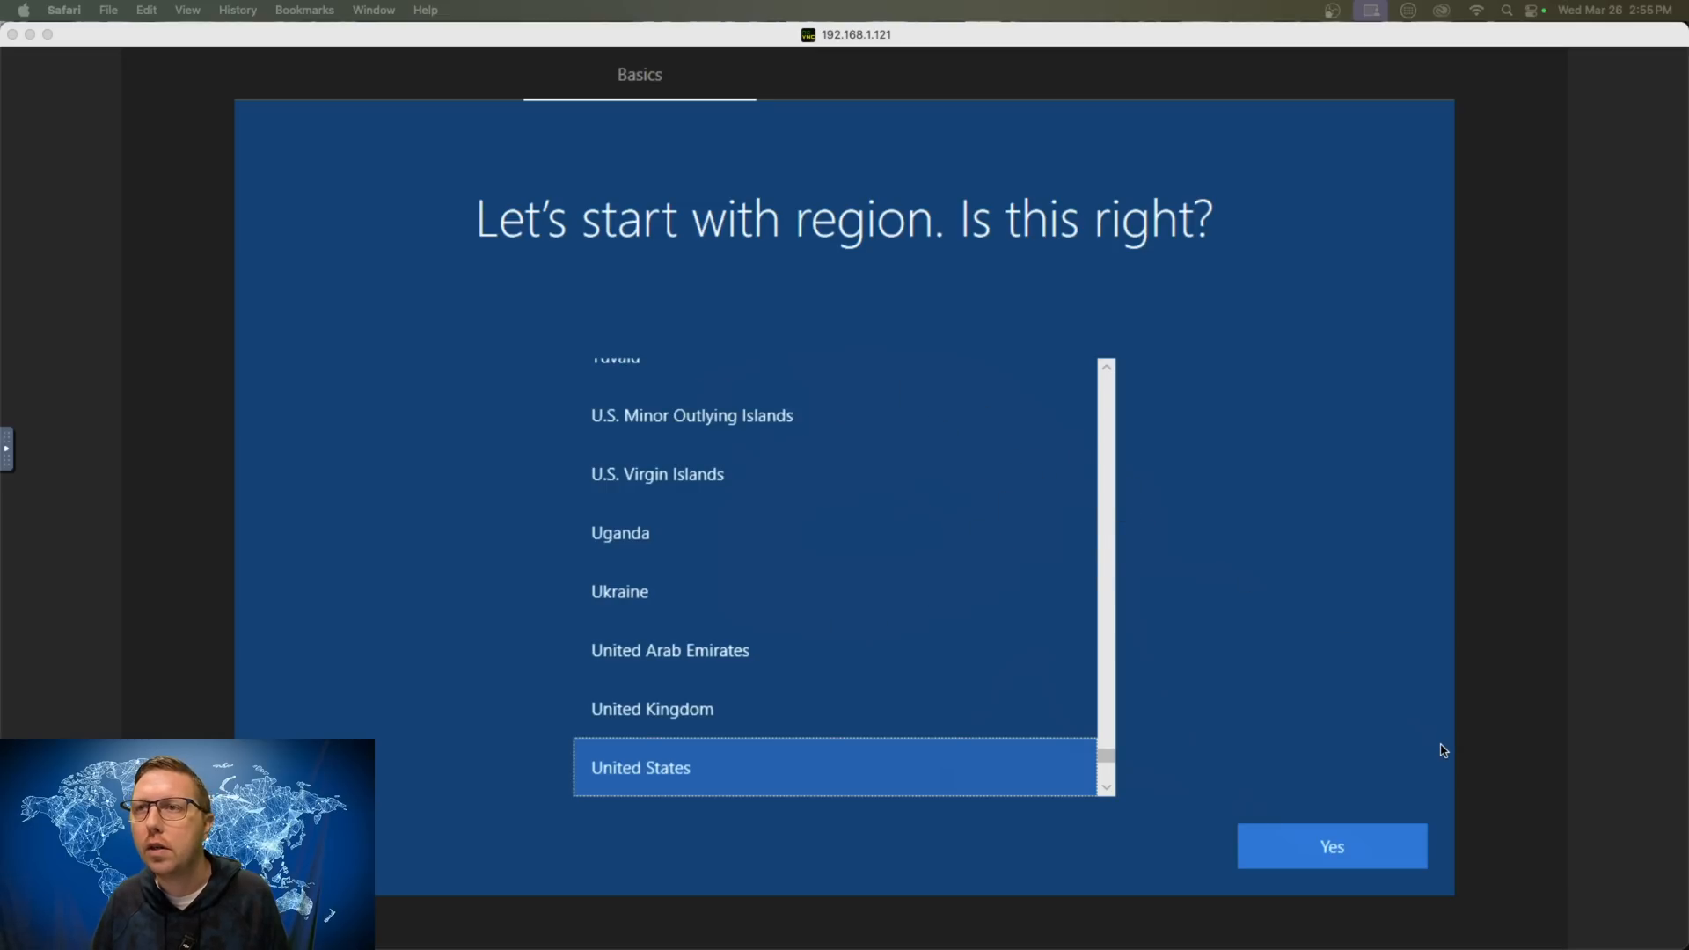
- Confirm United States as region and US keyboard layout, skipping a second layout
click(1351, 850)
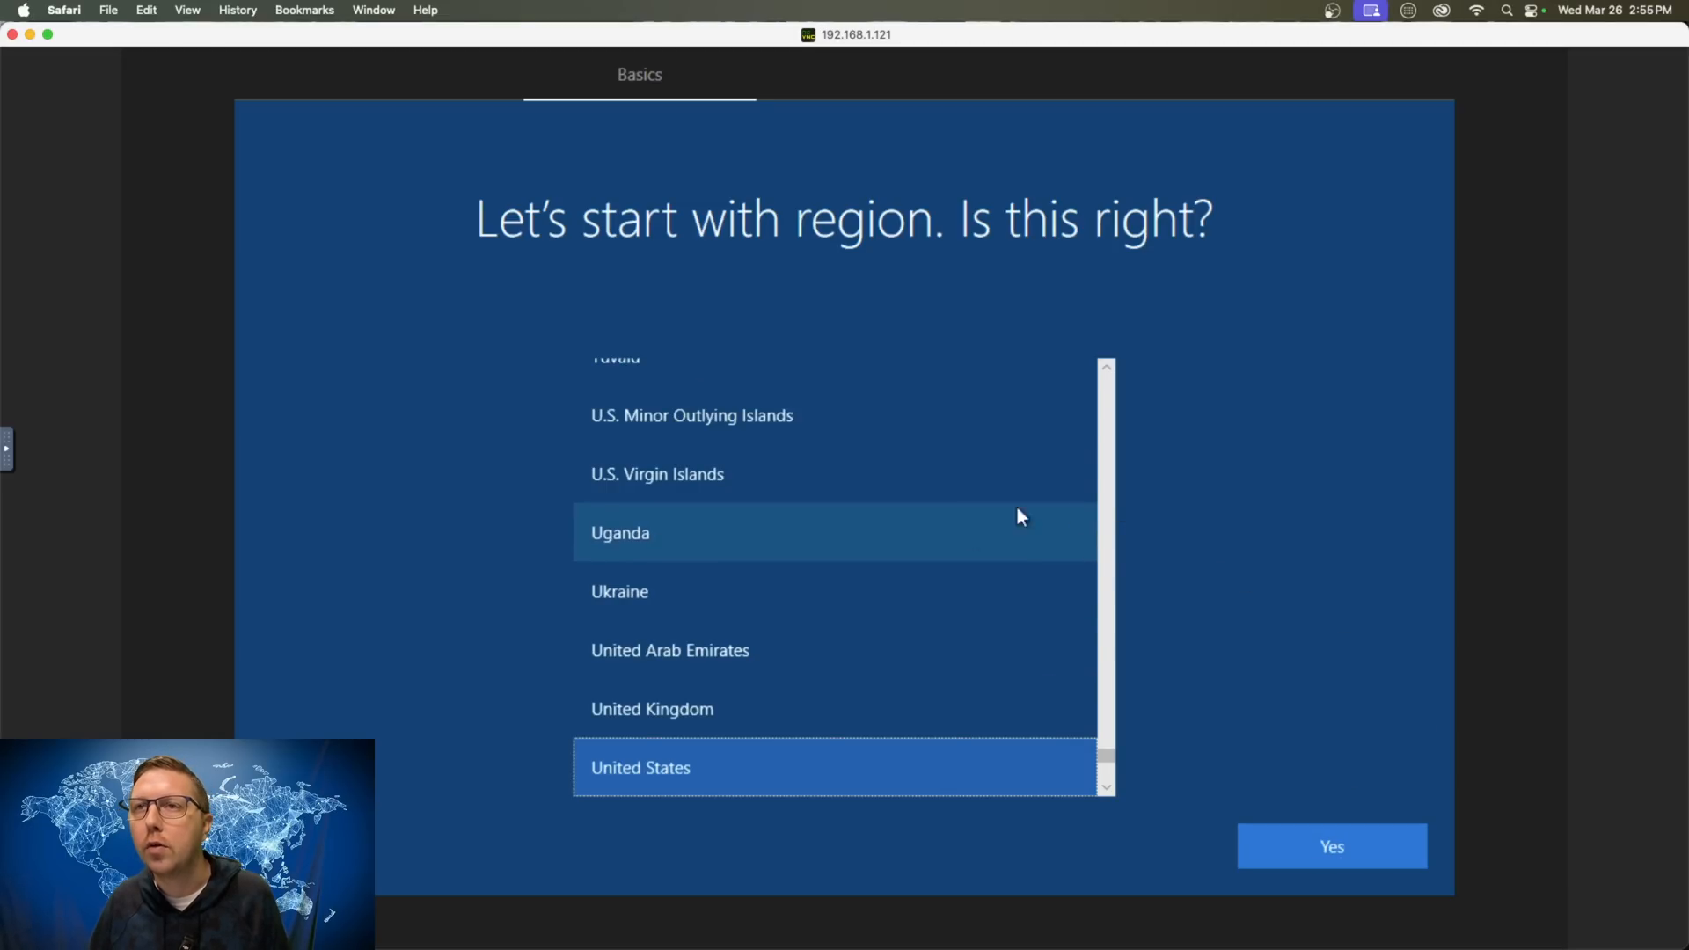
click(1329, 843)
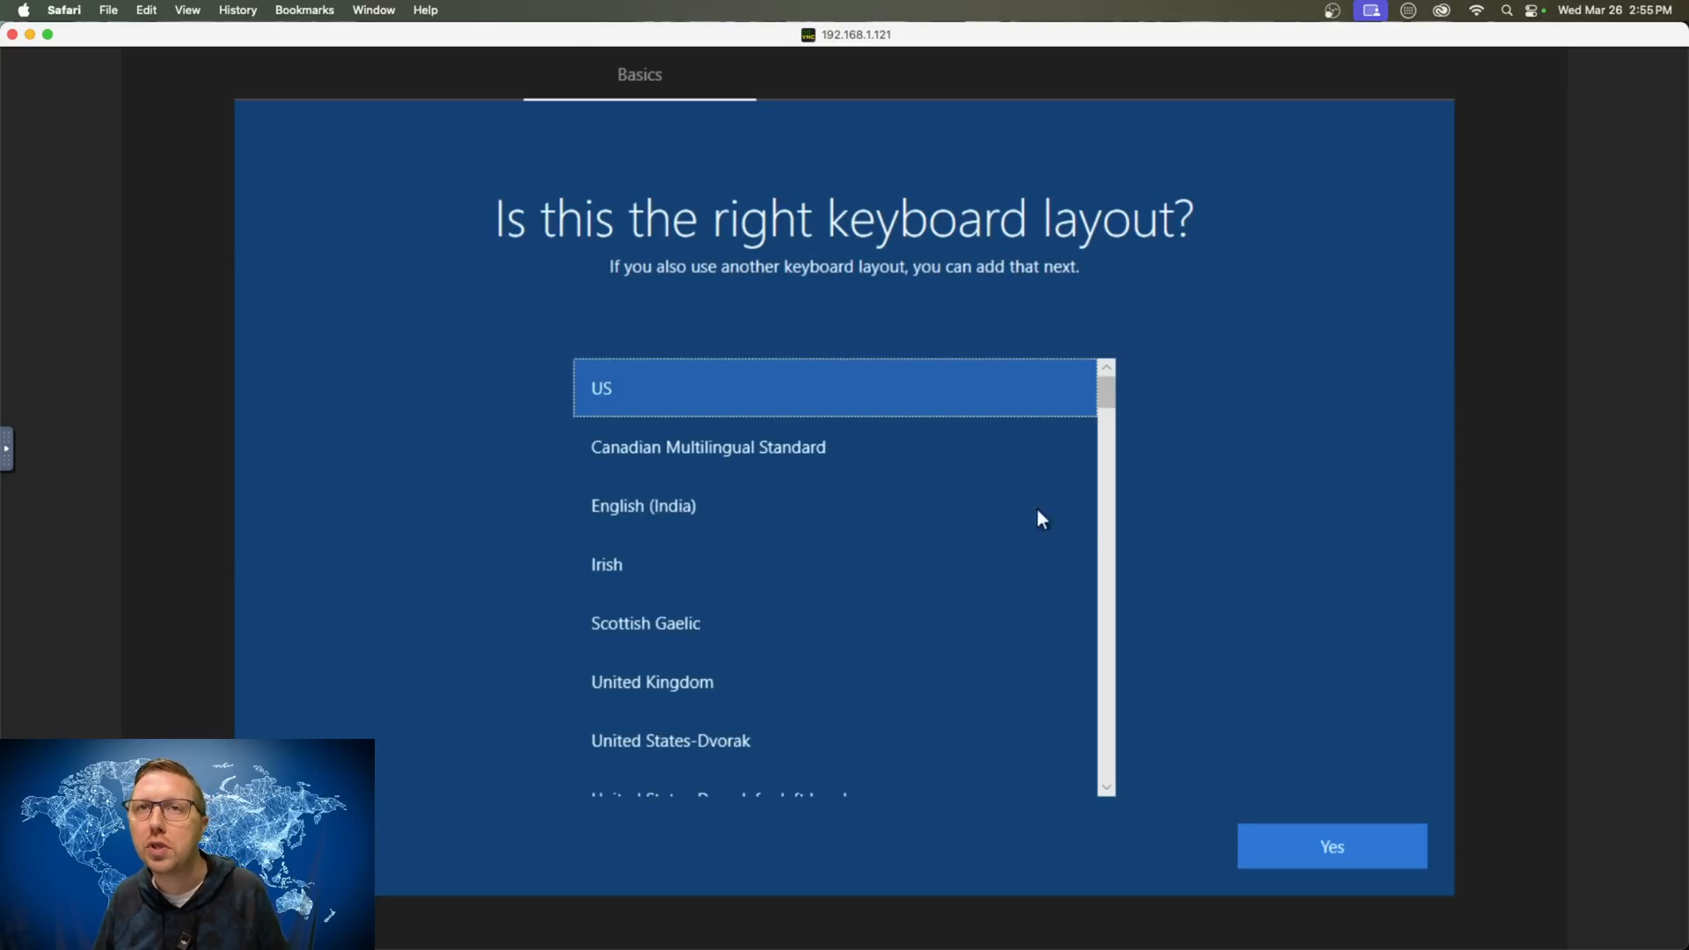
click(1339, 851)
click(1343, 852)
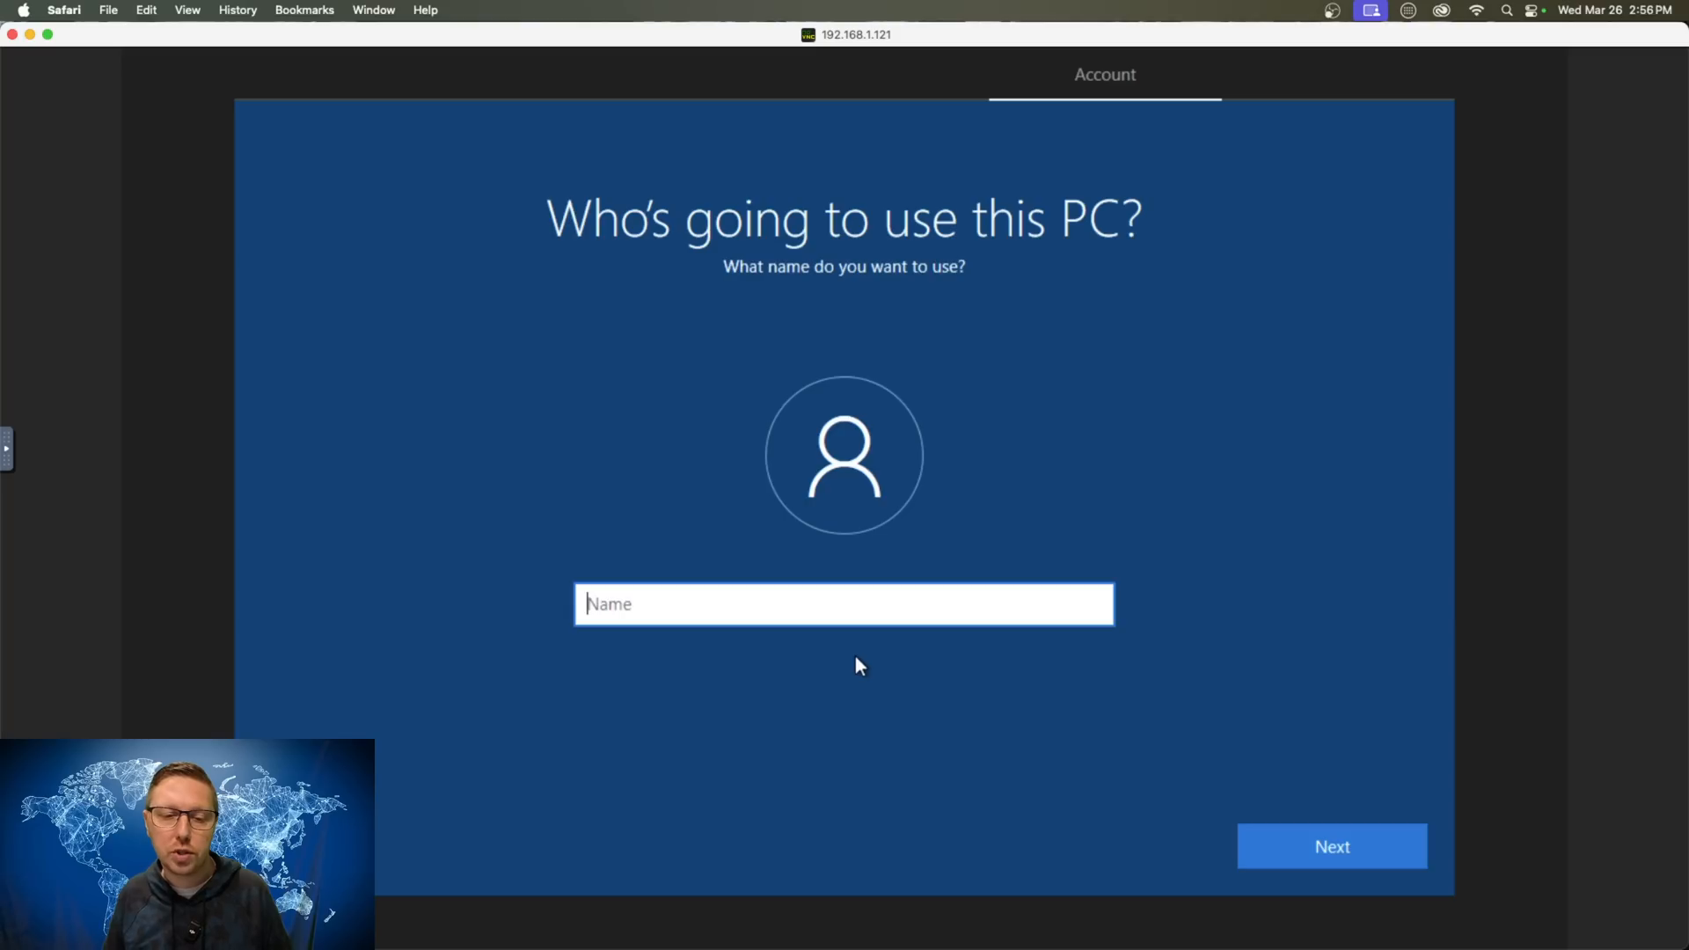
- Enter the local account's name, then set and confirm its password
text(Alex)
key(Return)
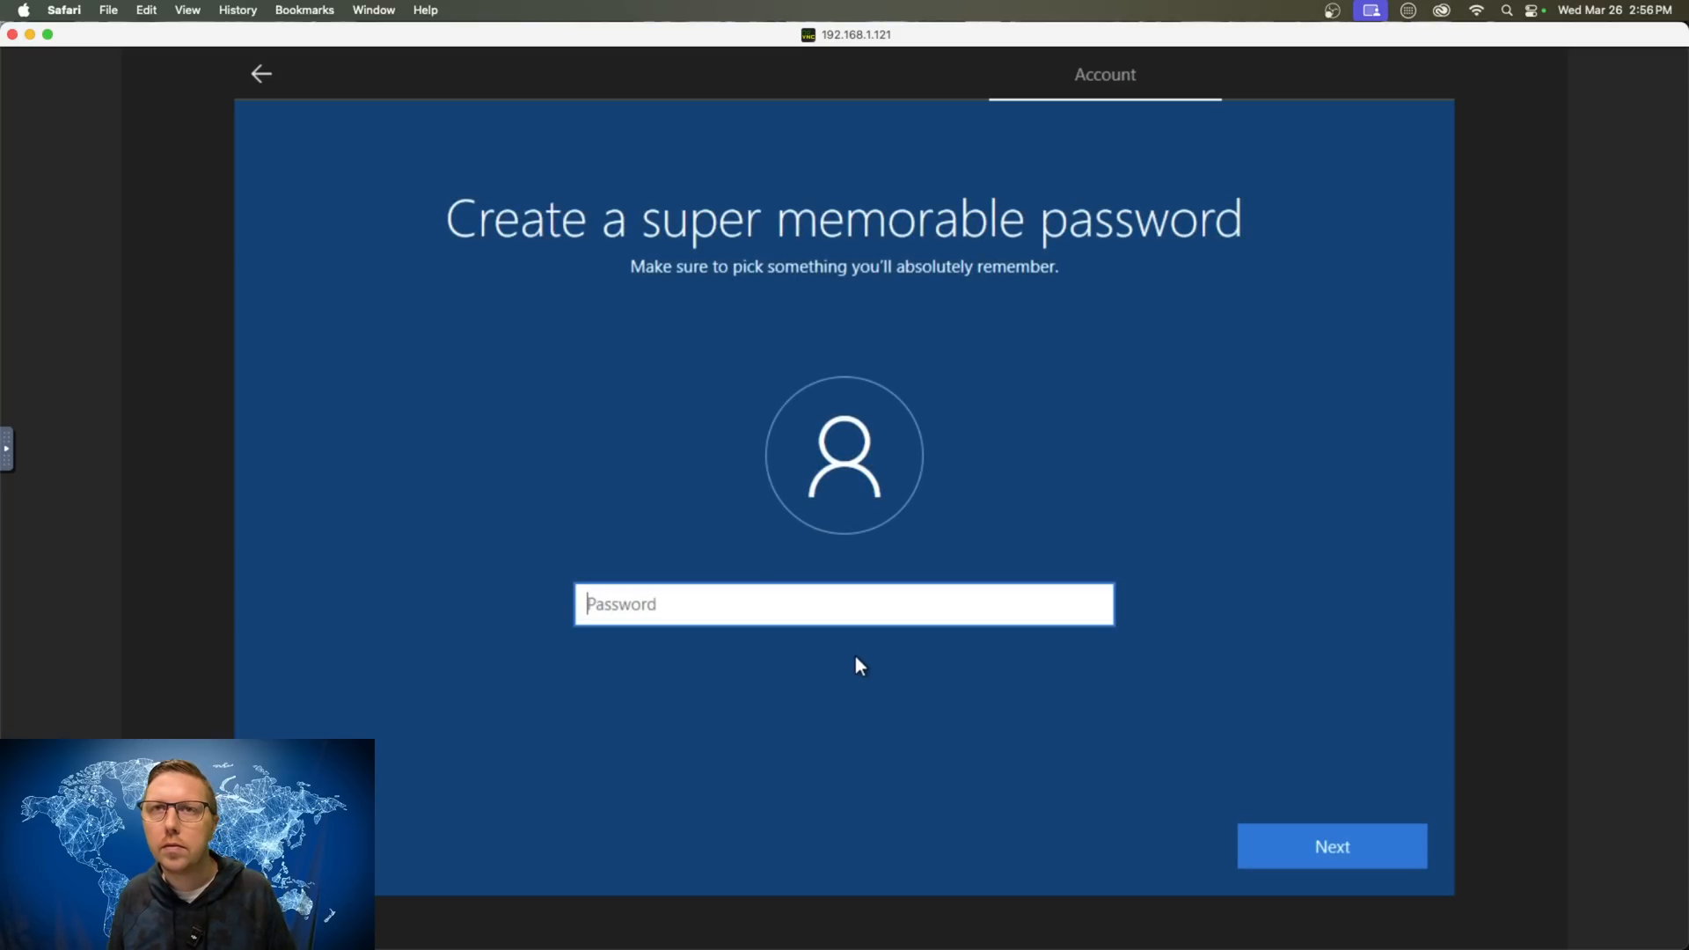
text(*****)
key(Return)
text(********)
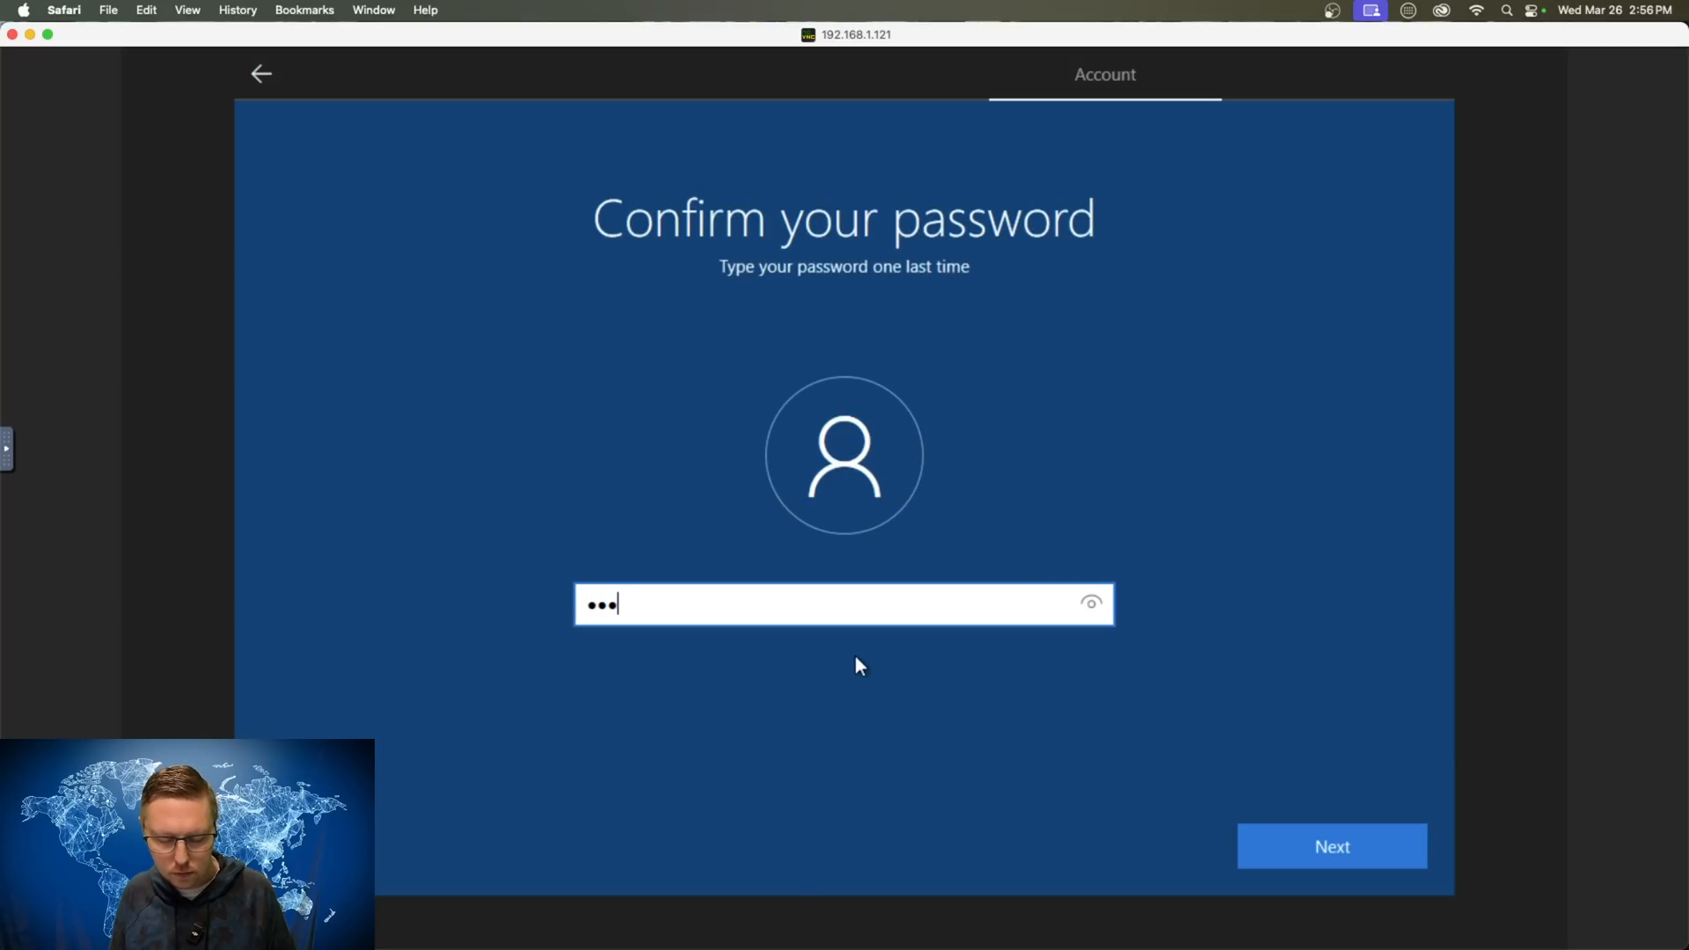
key(Return)
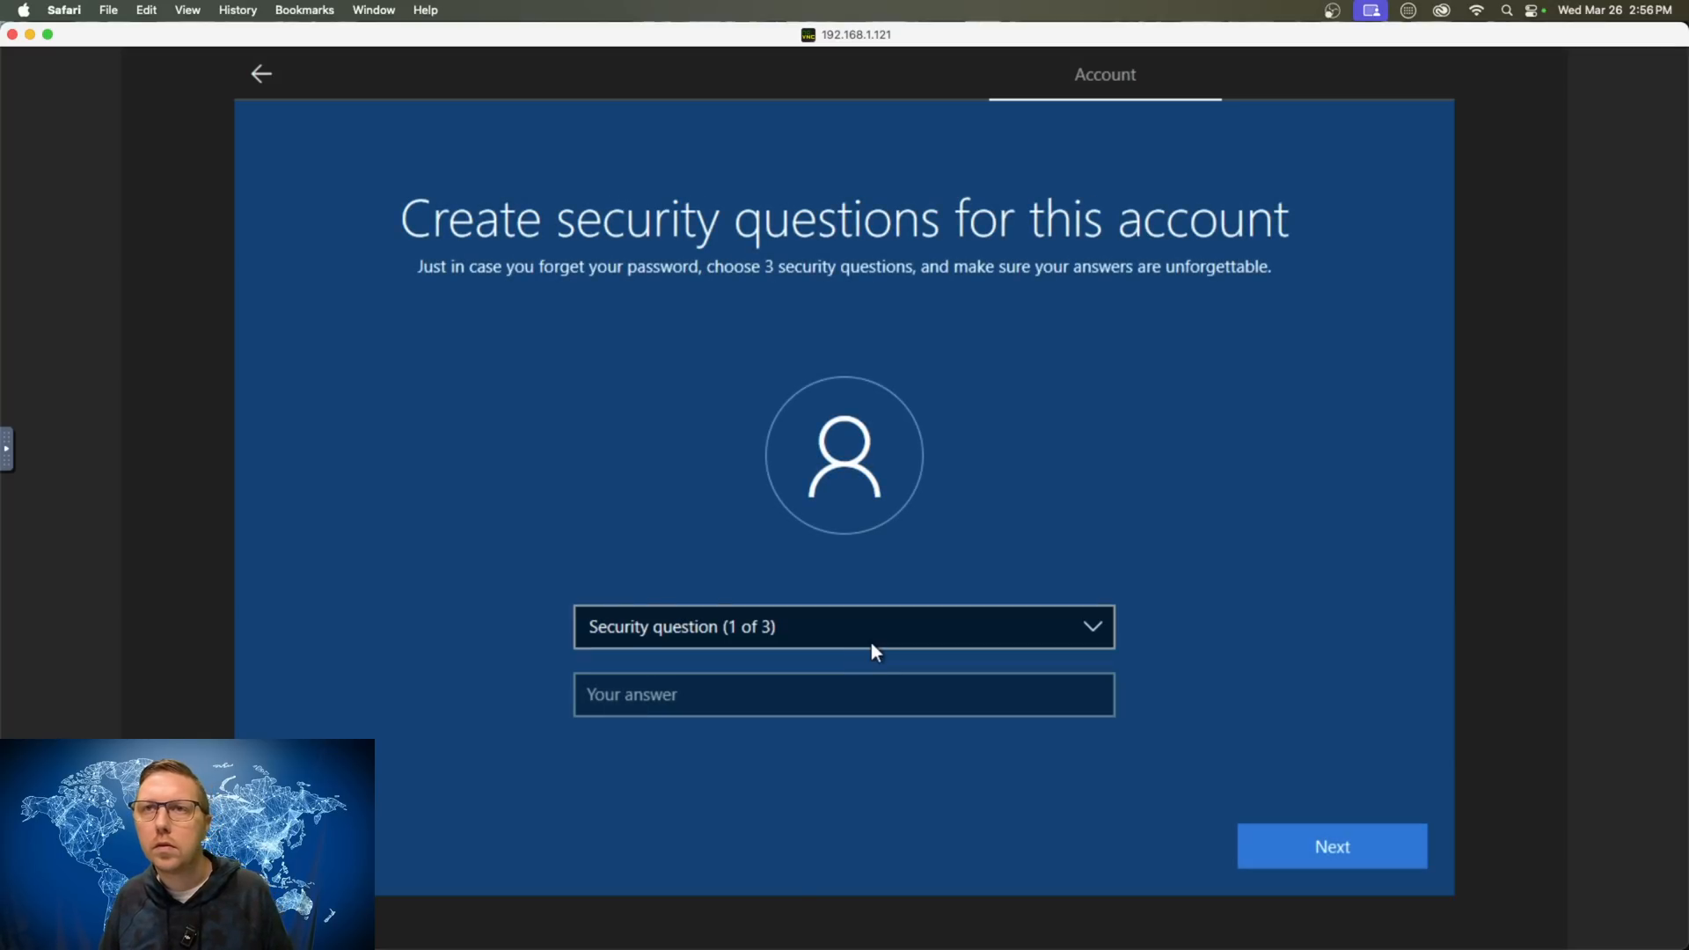
- Pick three security questions, including city of birth and childhood nickname, answering each with 'answer'
key(Down)
key(Tab)
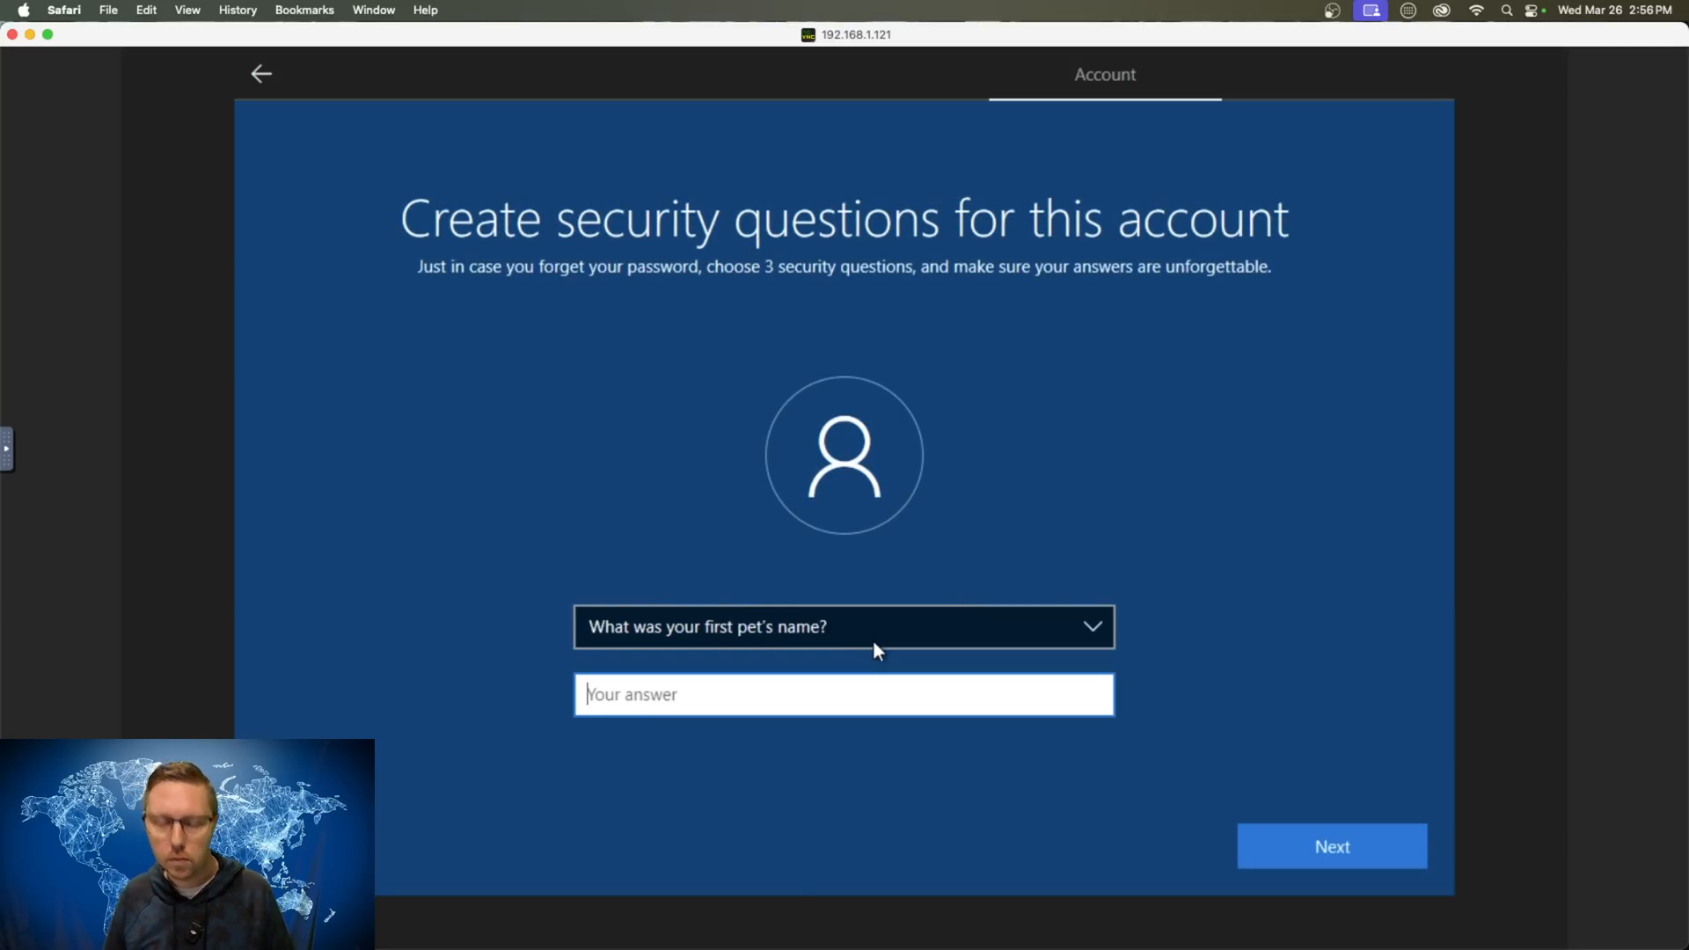
text(answer)
key(Return)
key(Down)
key(Tab)
text(answer)
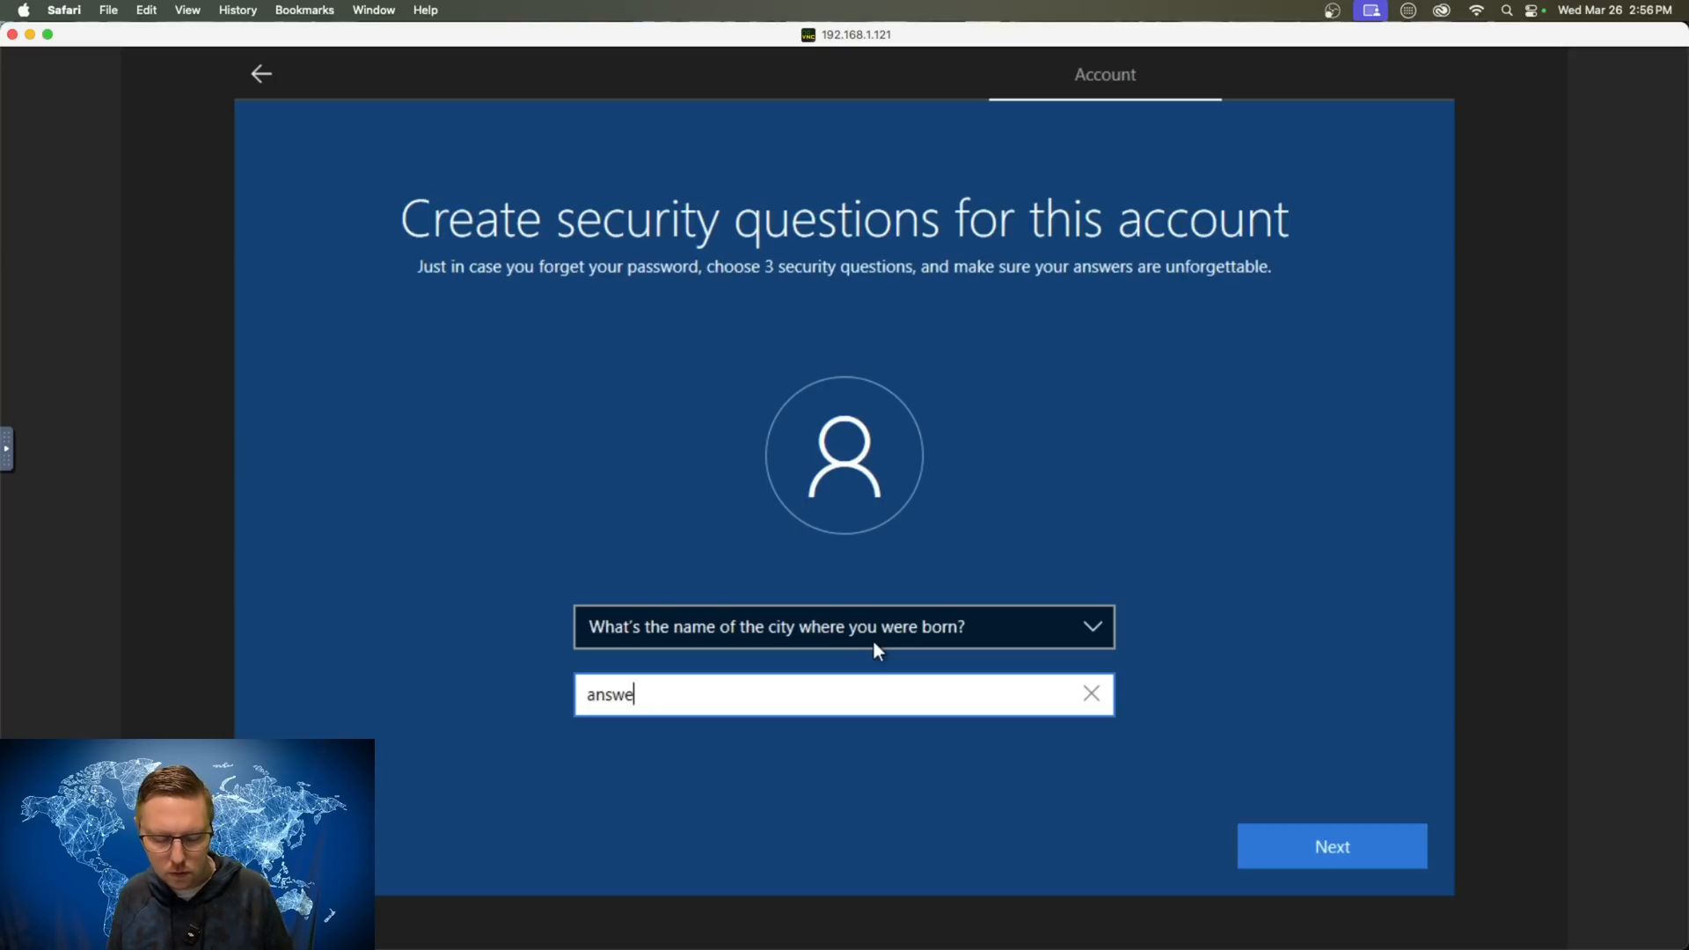
key(Return)
key(Down)
key(Tab)
text(a)
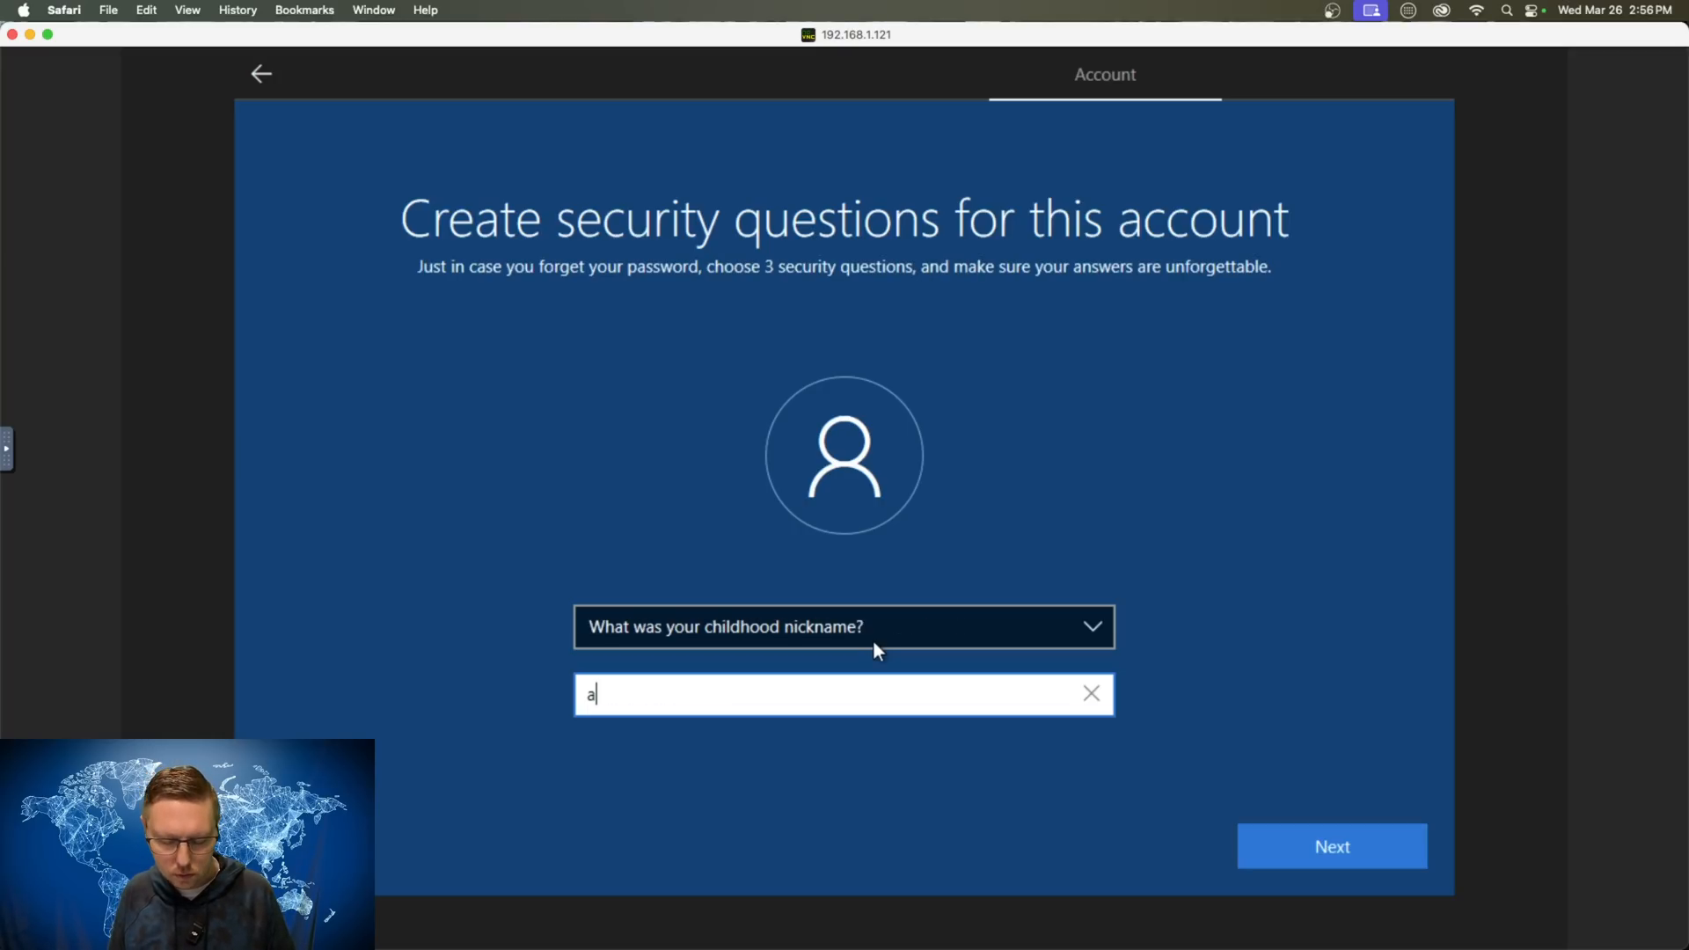
text(nswer)
key(Return)
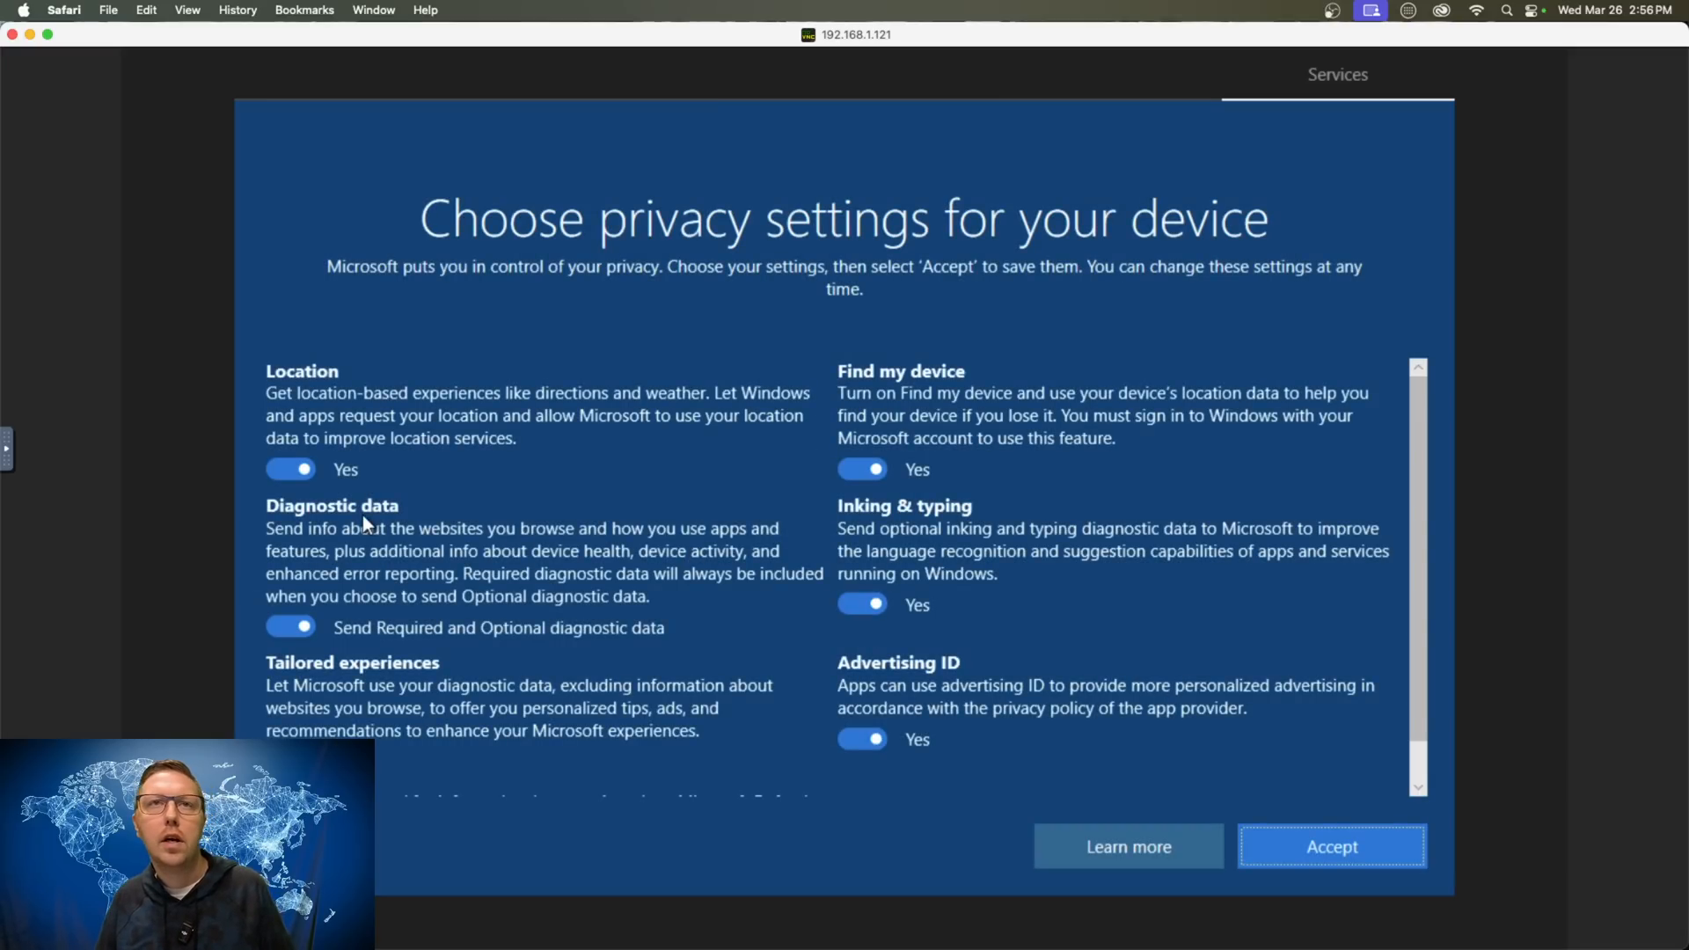
- Switch off location, tailored experiences, advertising ID, inking/typing and Find my device, keep Required diagnostics, and accept
click(296, 469)
click(304, 626)
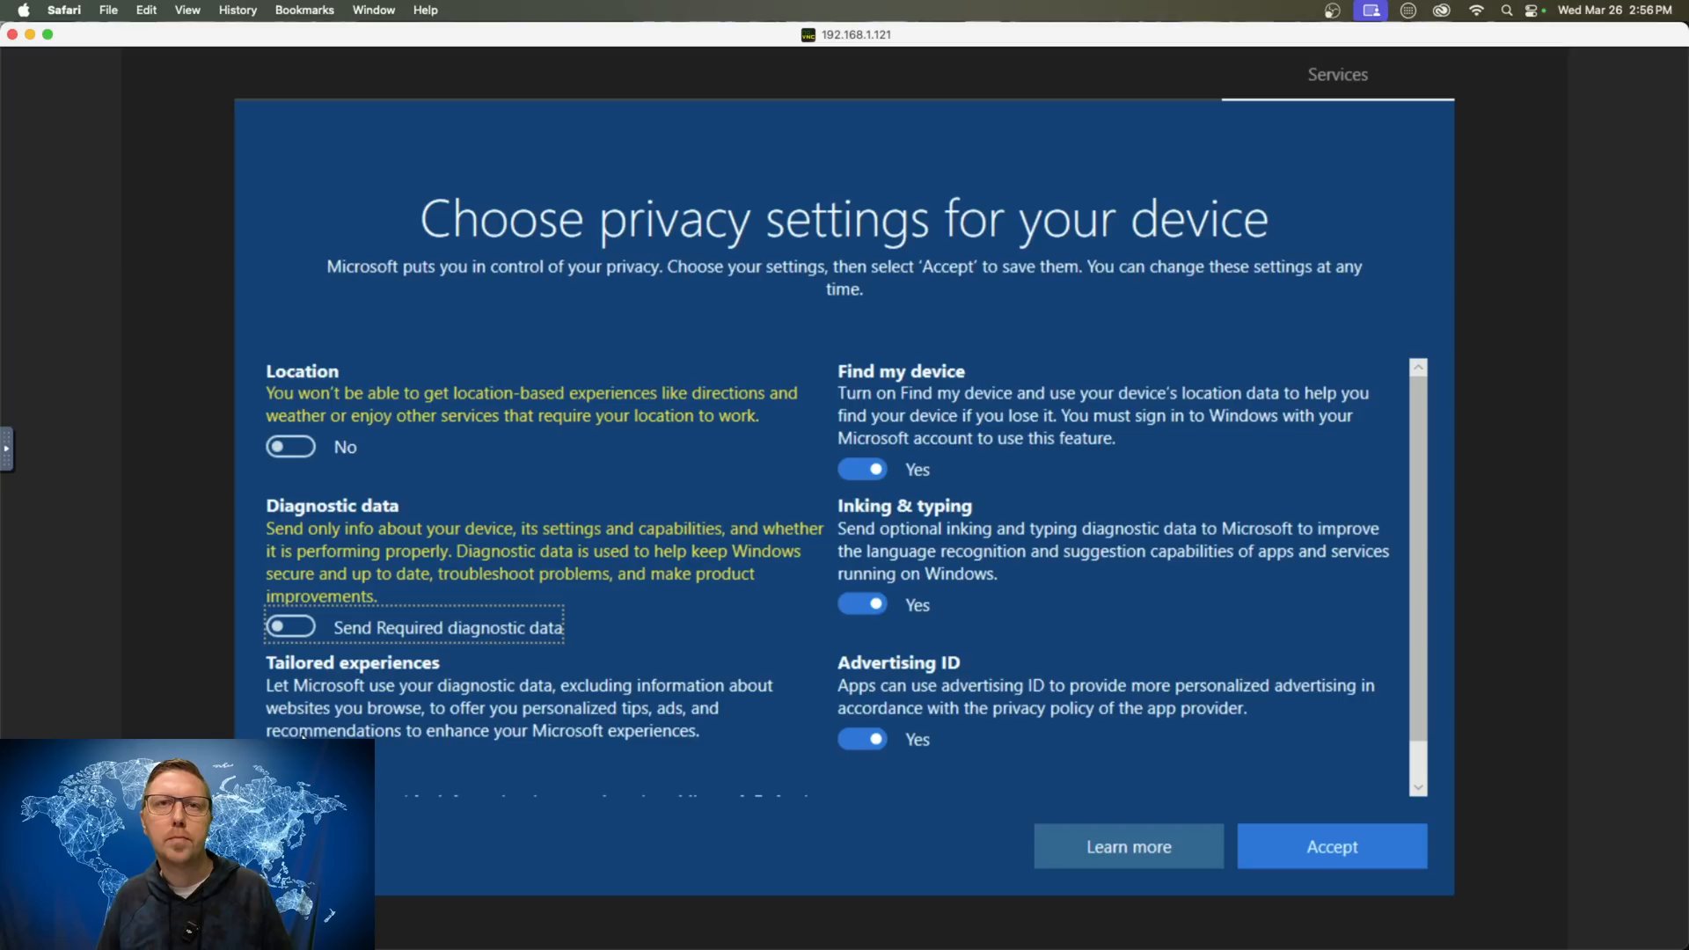
click(290, 744)
click(860, 737)
click(862, 605)
click(864, 470)
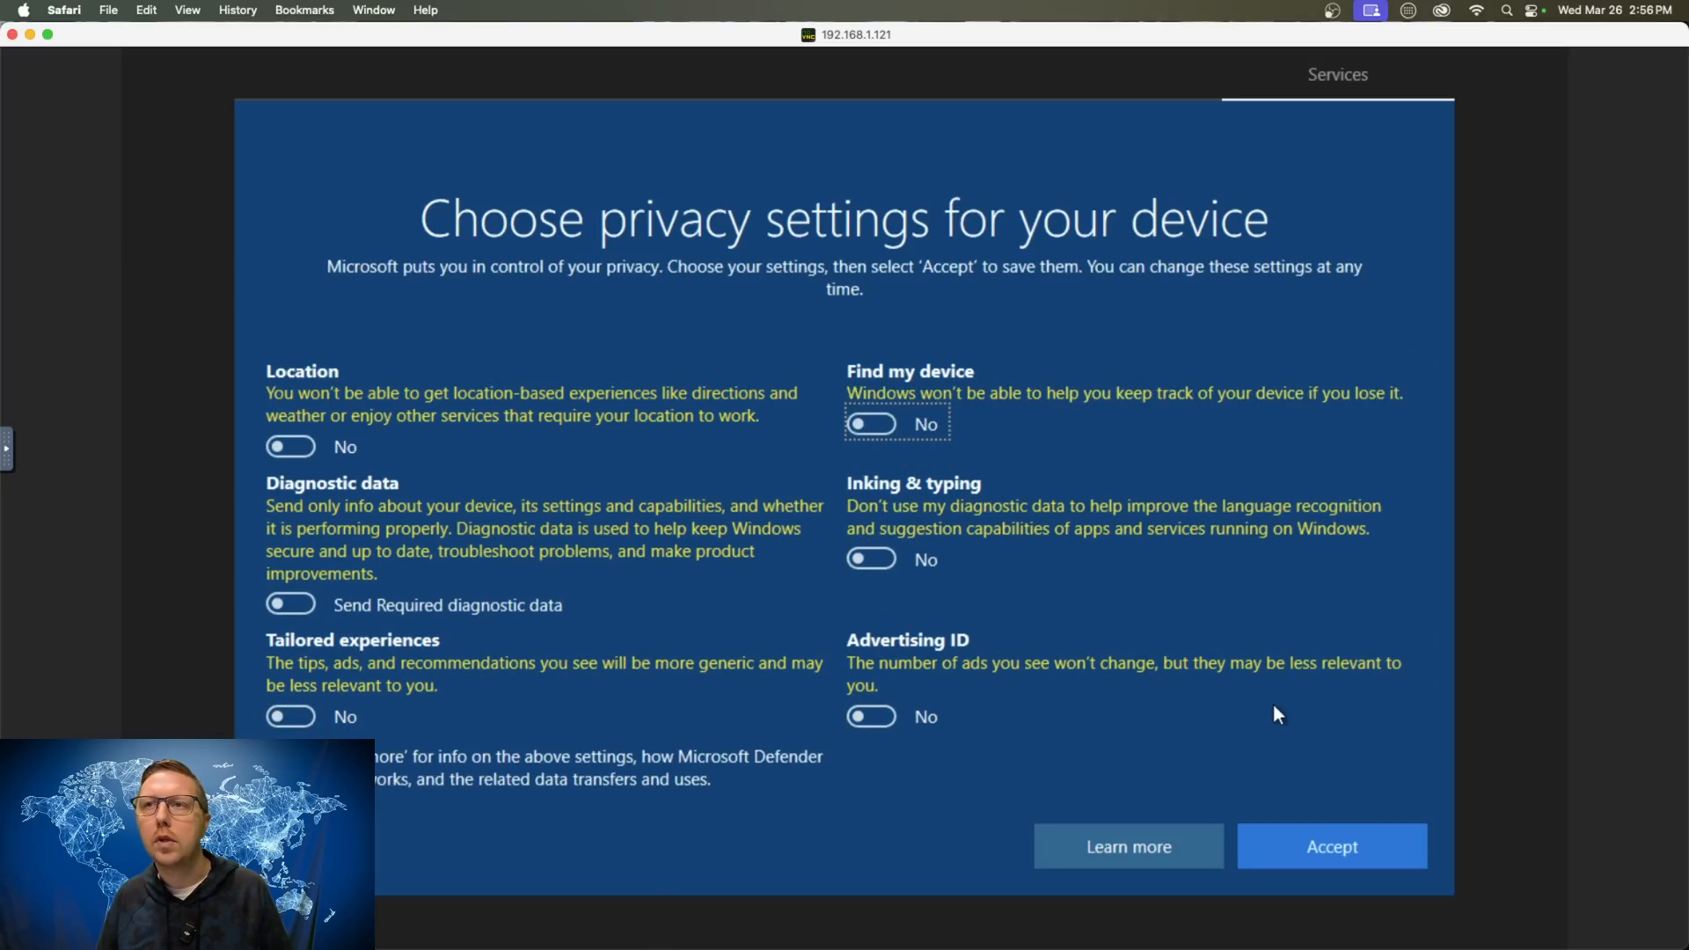
click(1333, 848)
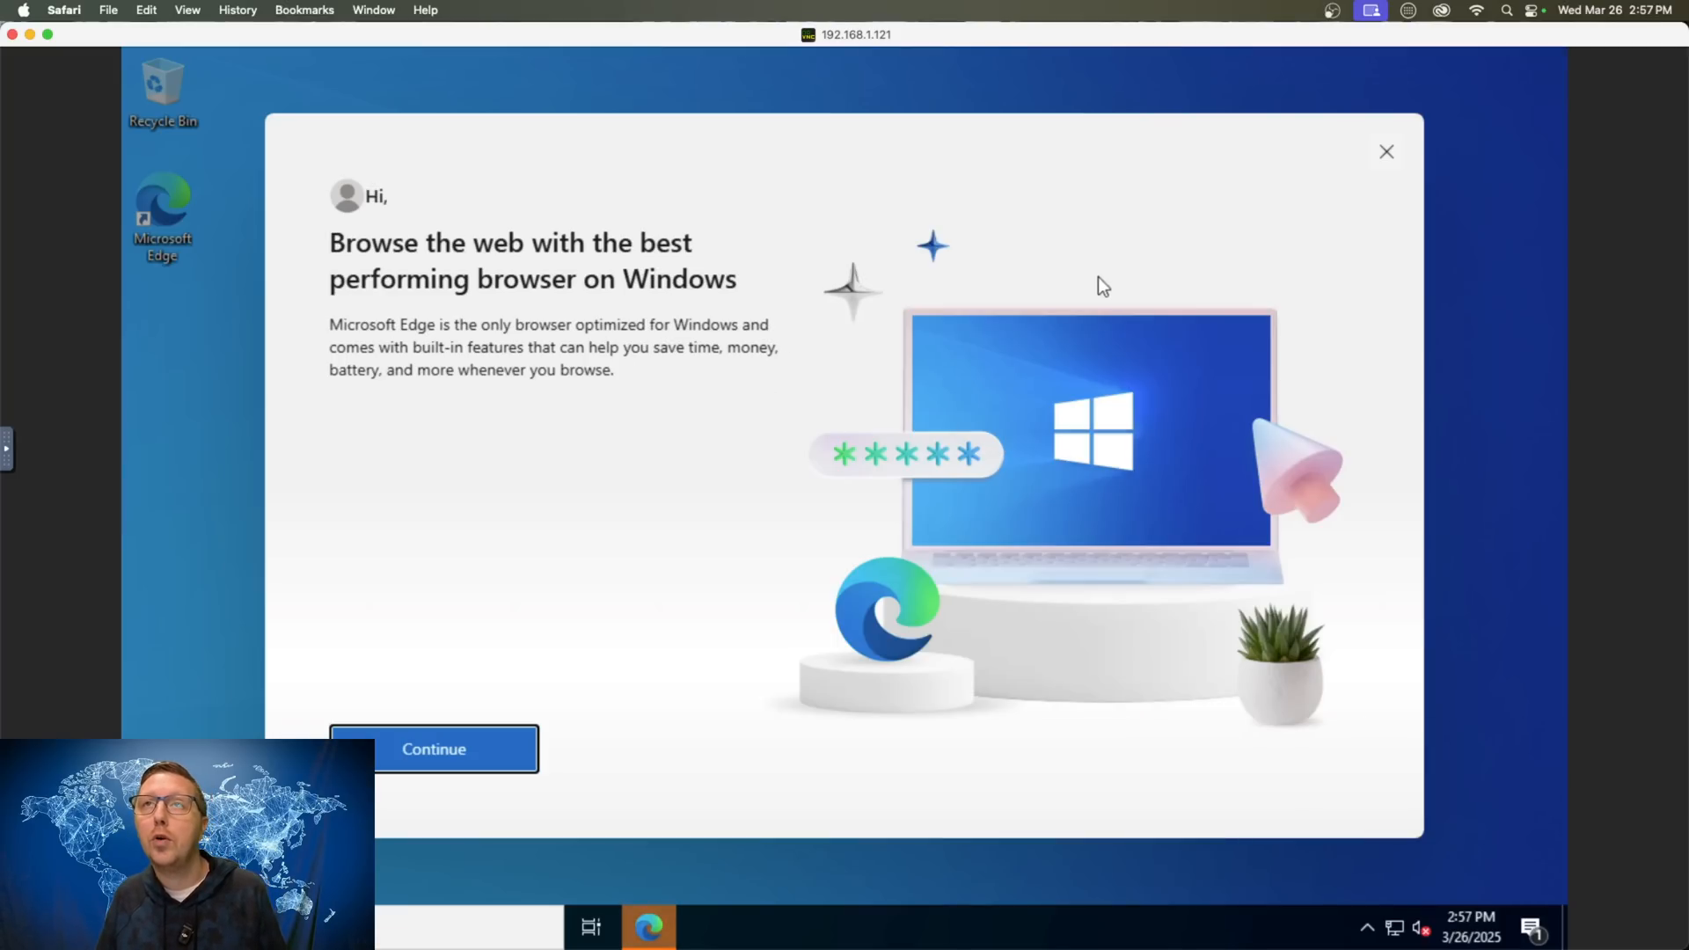
- Close the Edge welcome screen and view This PC's drives, including Local Disk (C:)
click(1387, 155)
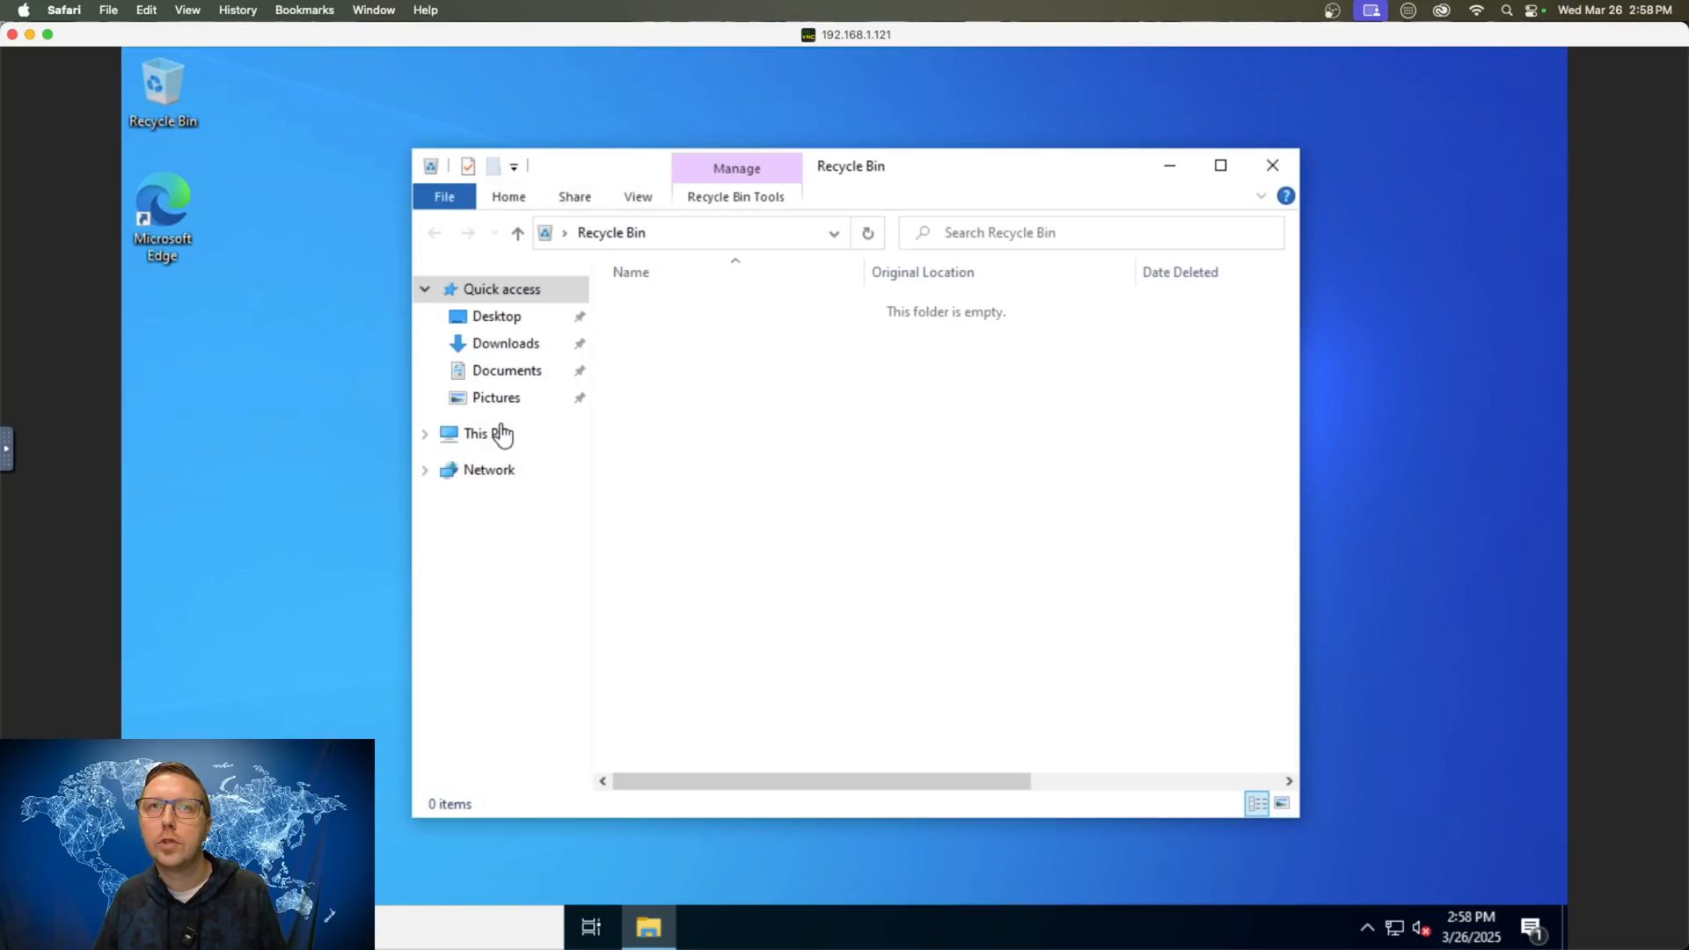
click(502, 433)
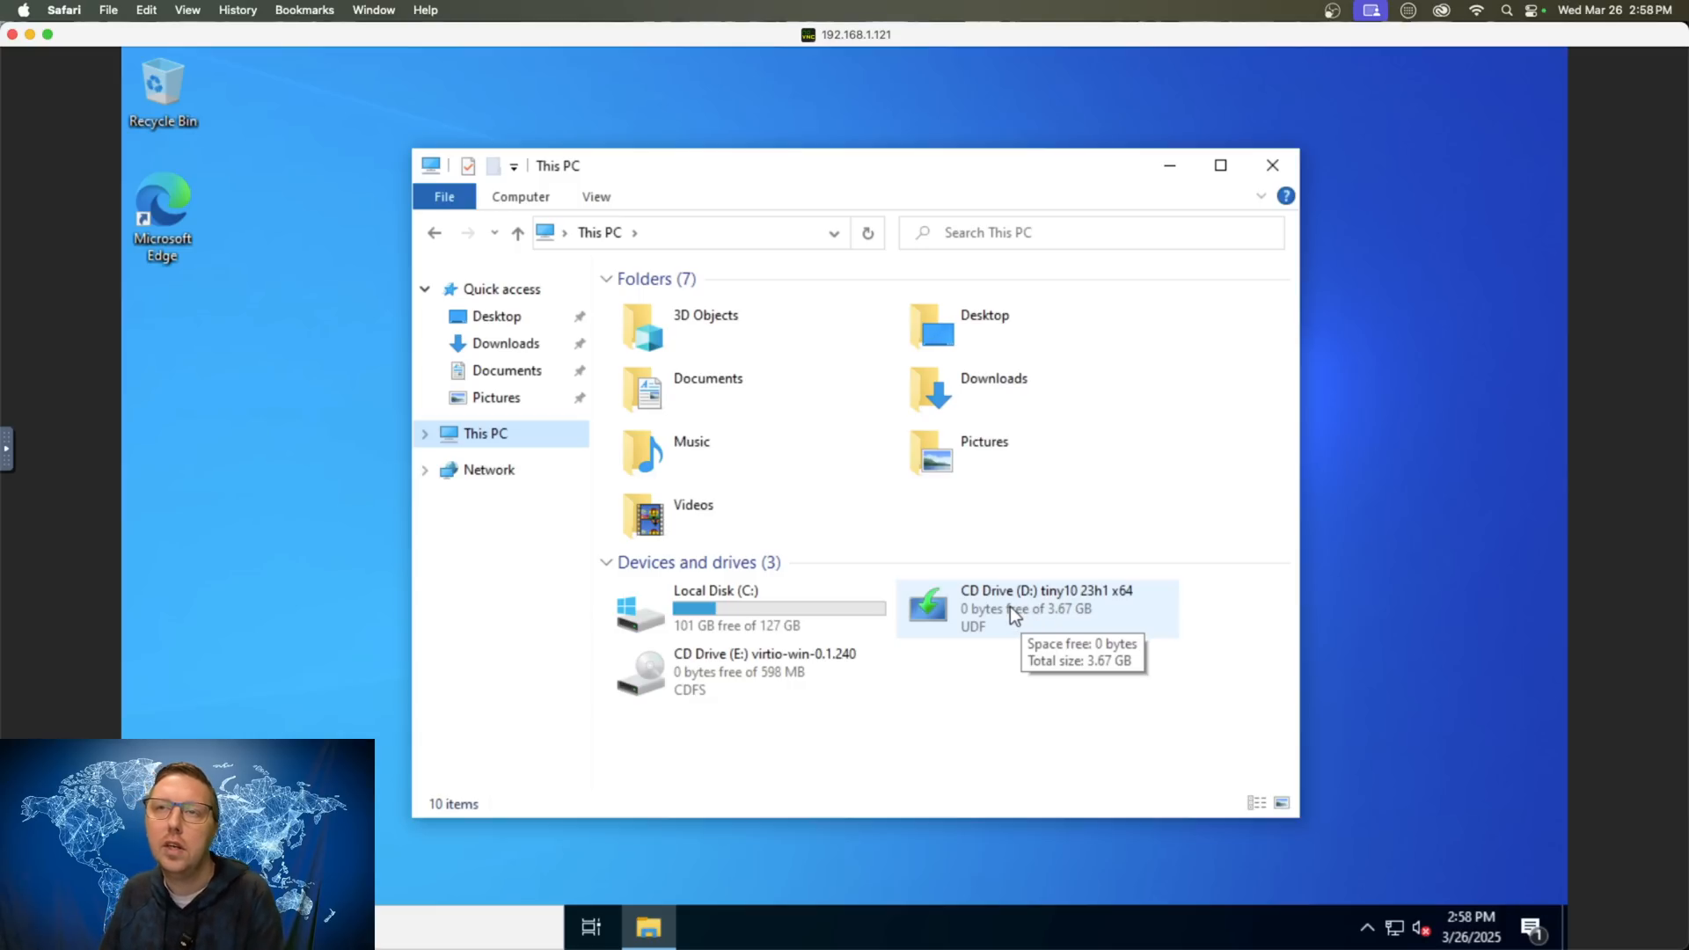
- Open Local Disk (C:) to see Program Files, Users and Windows, then close File Explorer
click(726, 605)
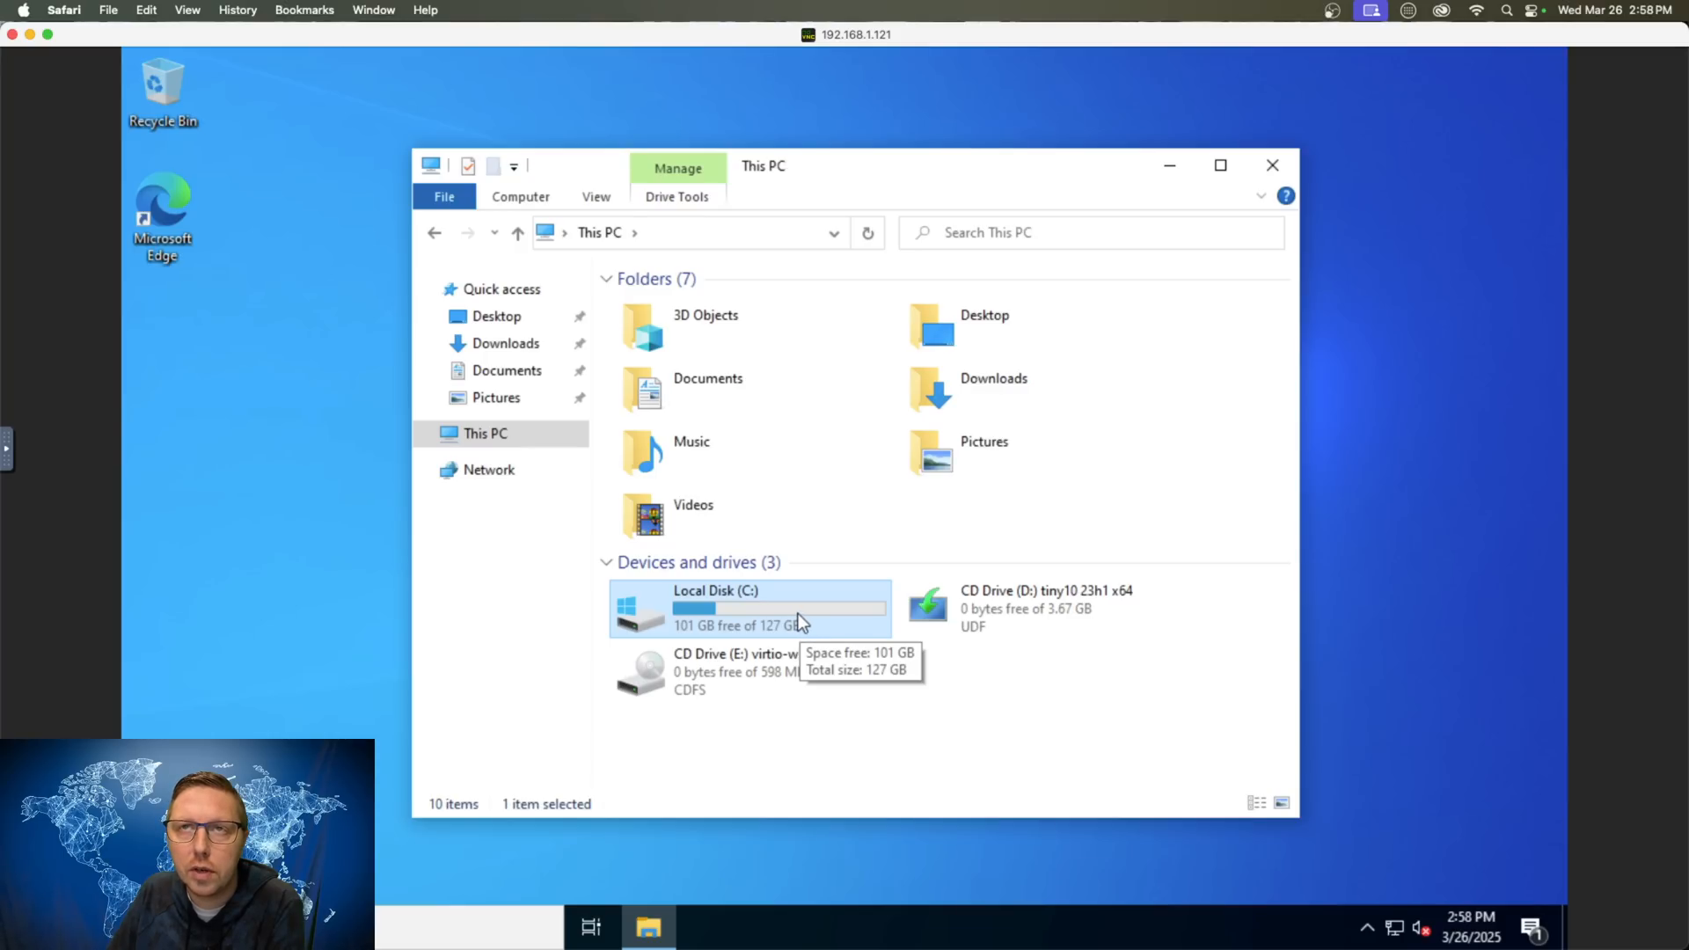
double_click(695, 605)
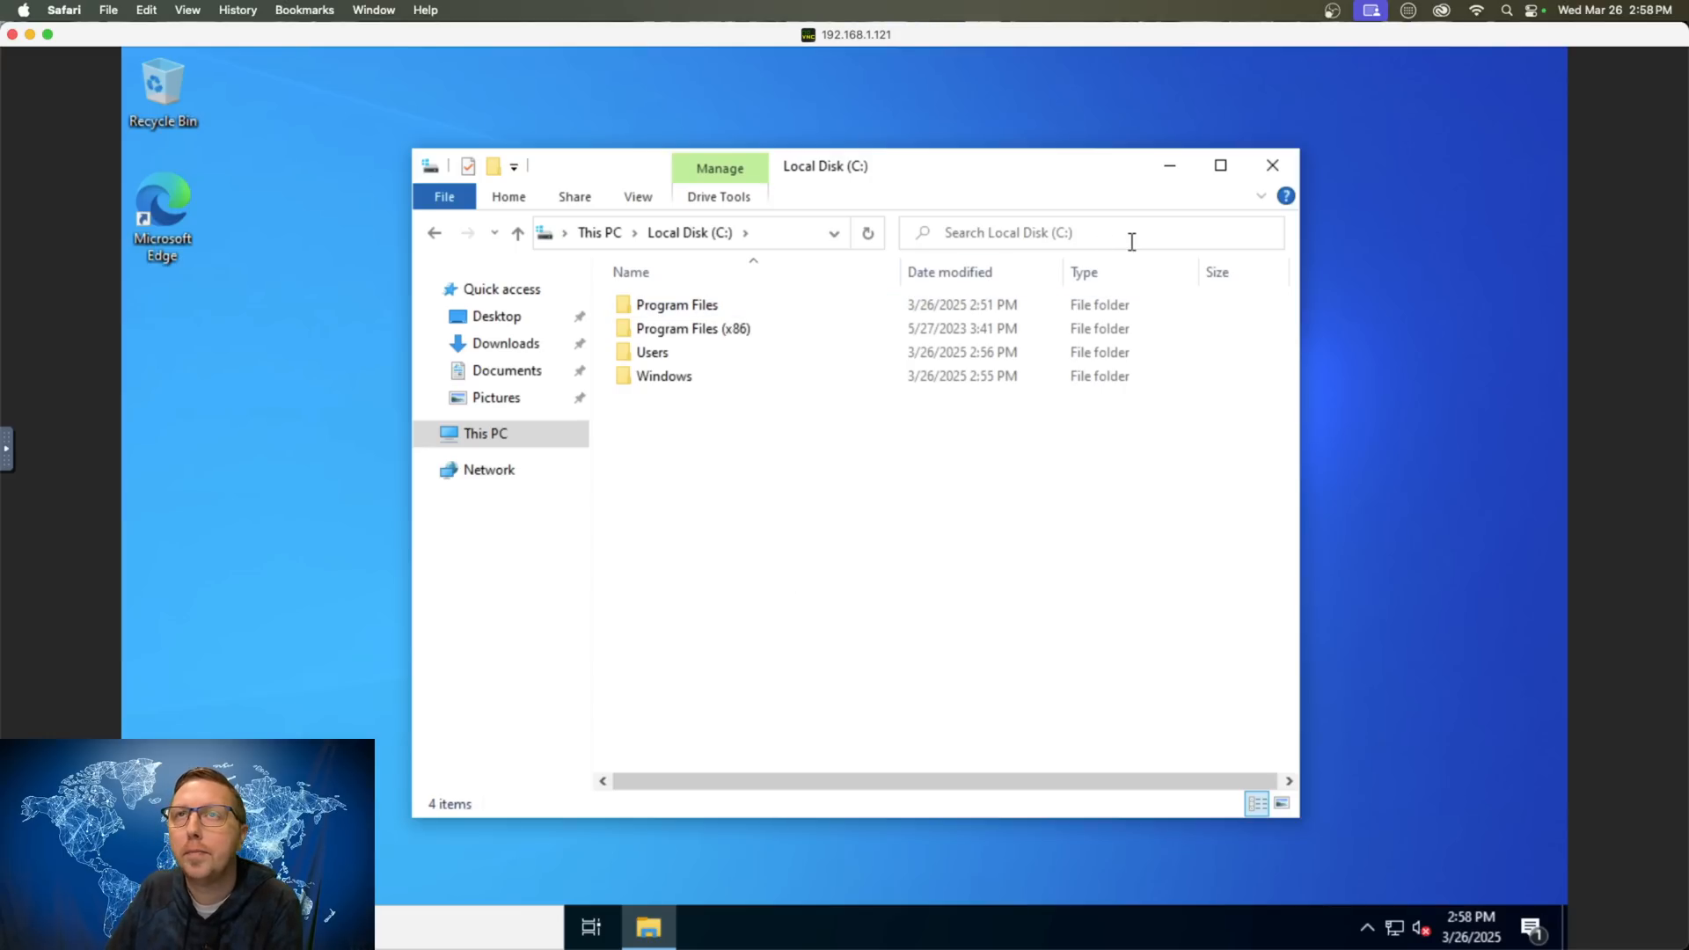
click(1273, 169)
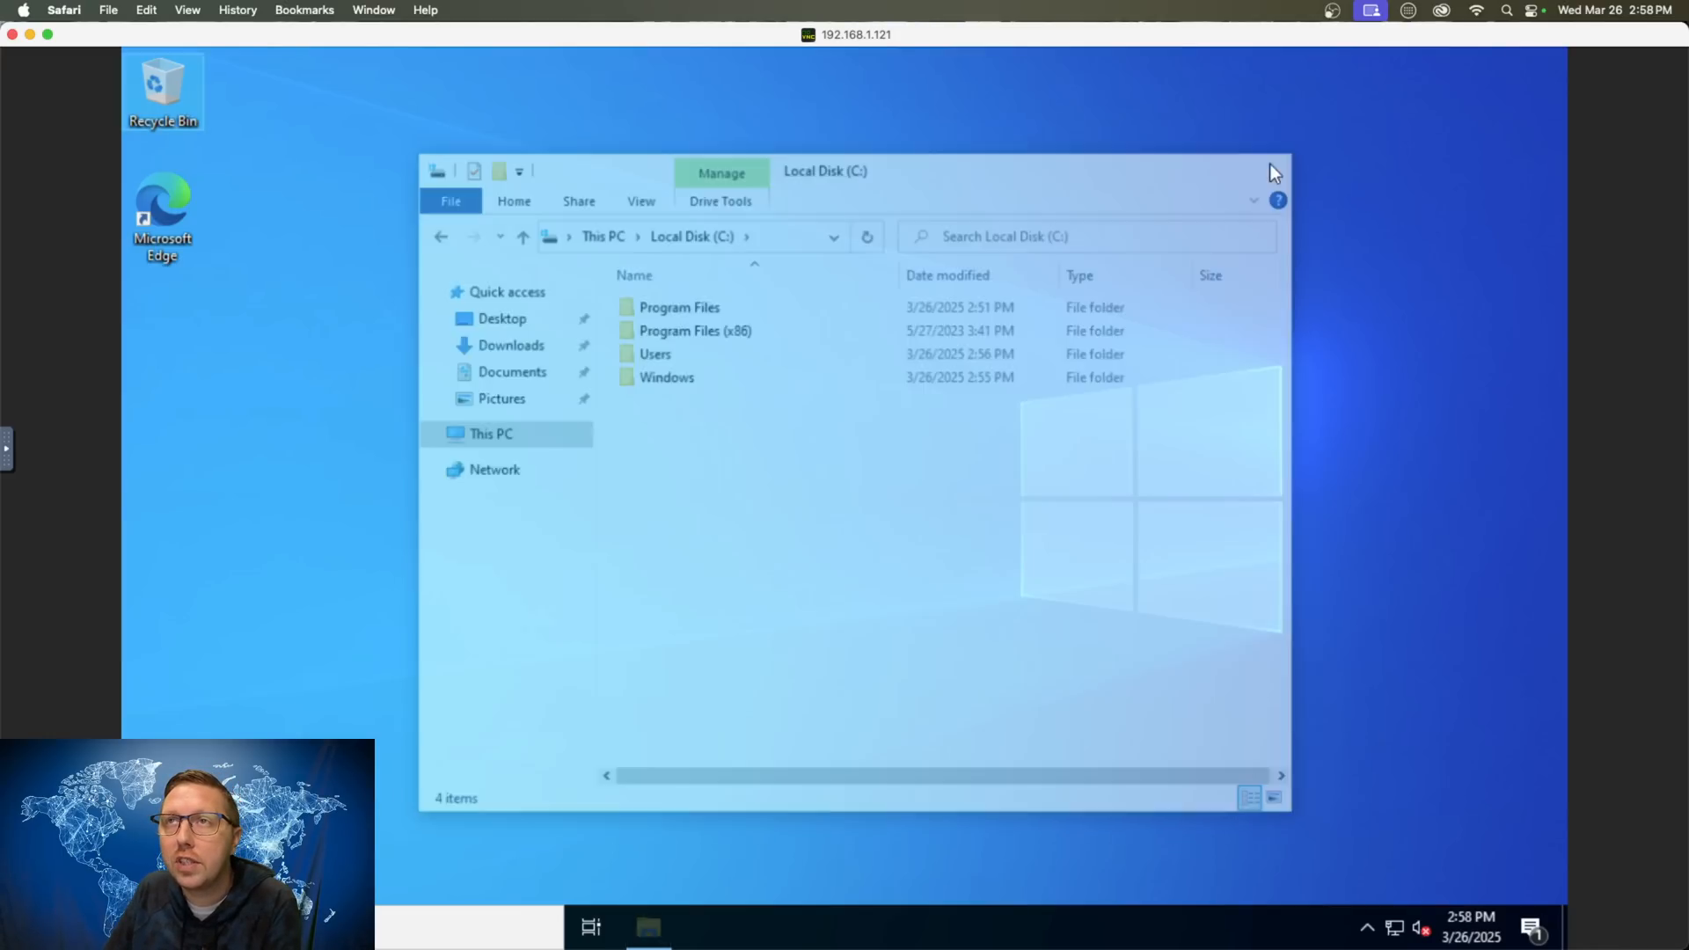